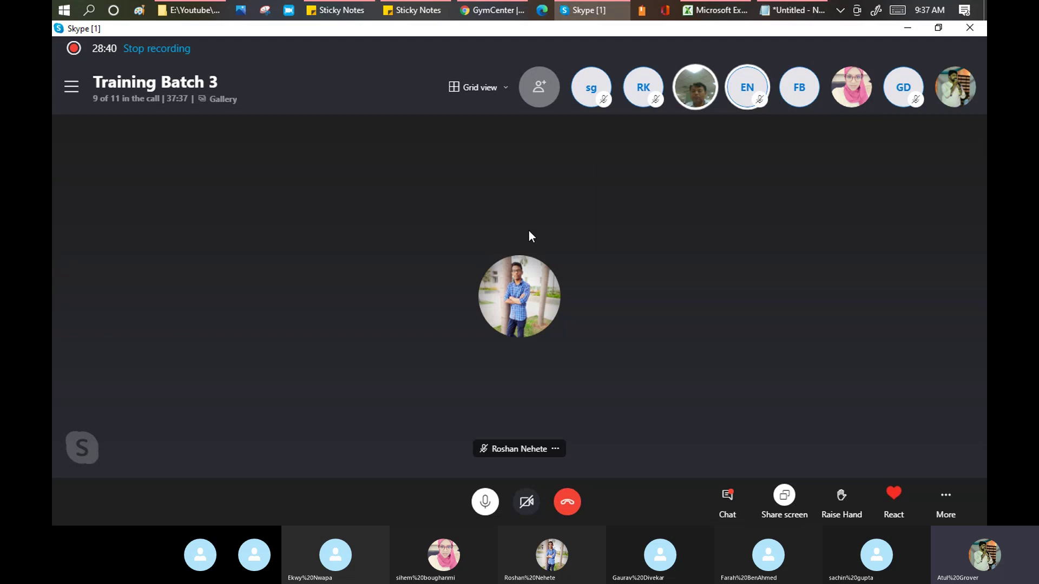
Switch to the Notepad notes and add the line "UC --> Underpinning Contract" below the OLA entry
key("alt+Tab")
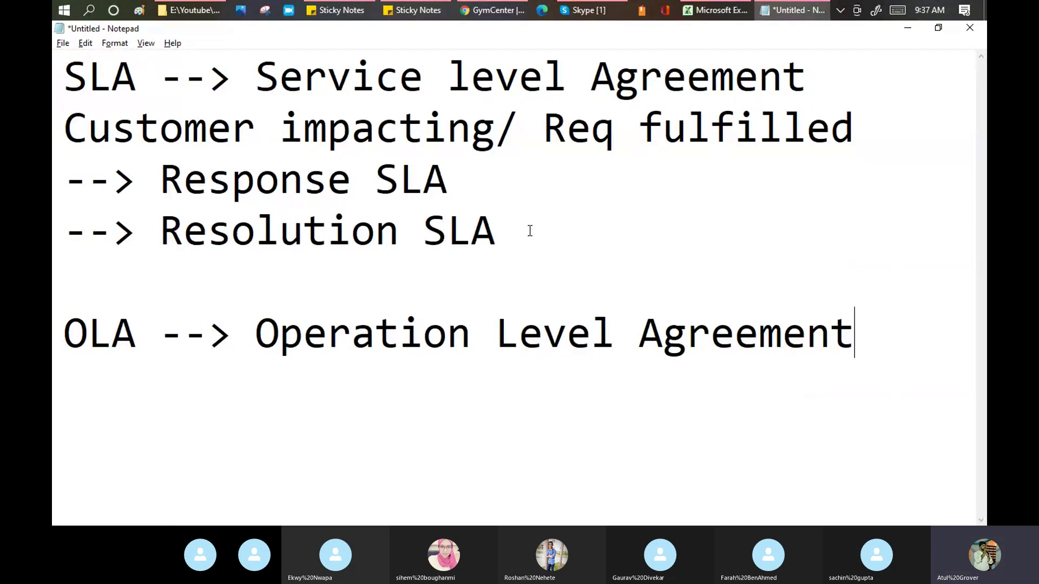
key("Return")
type("U")
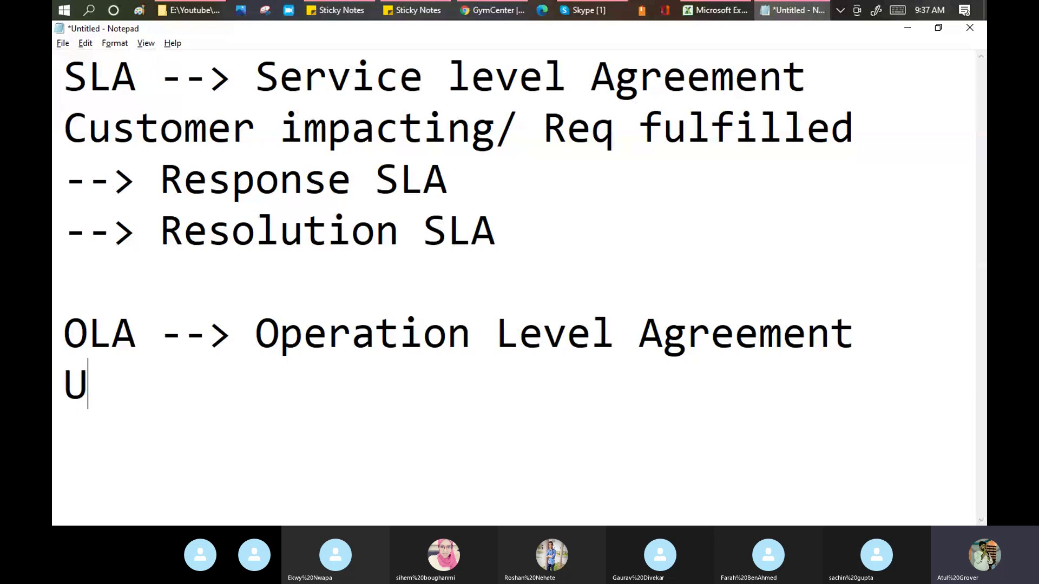
type("C -->")
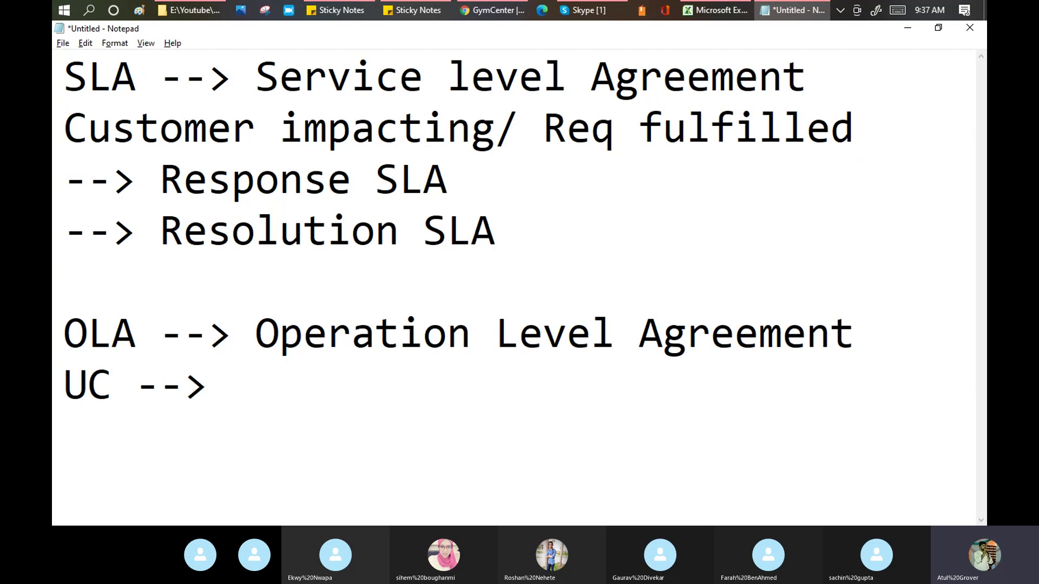
type("Underpinn")
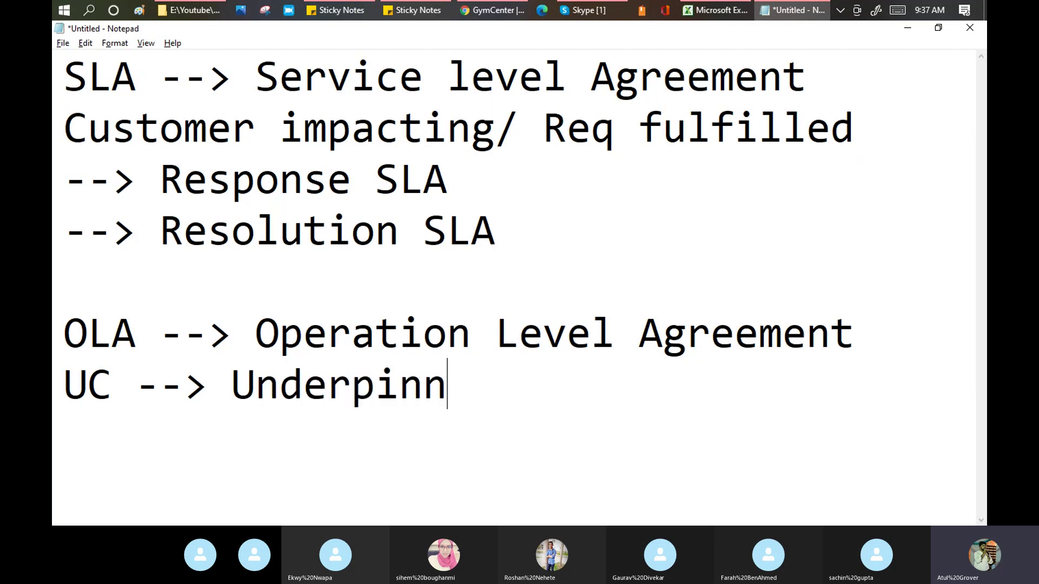
type("ing Cont")
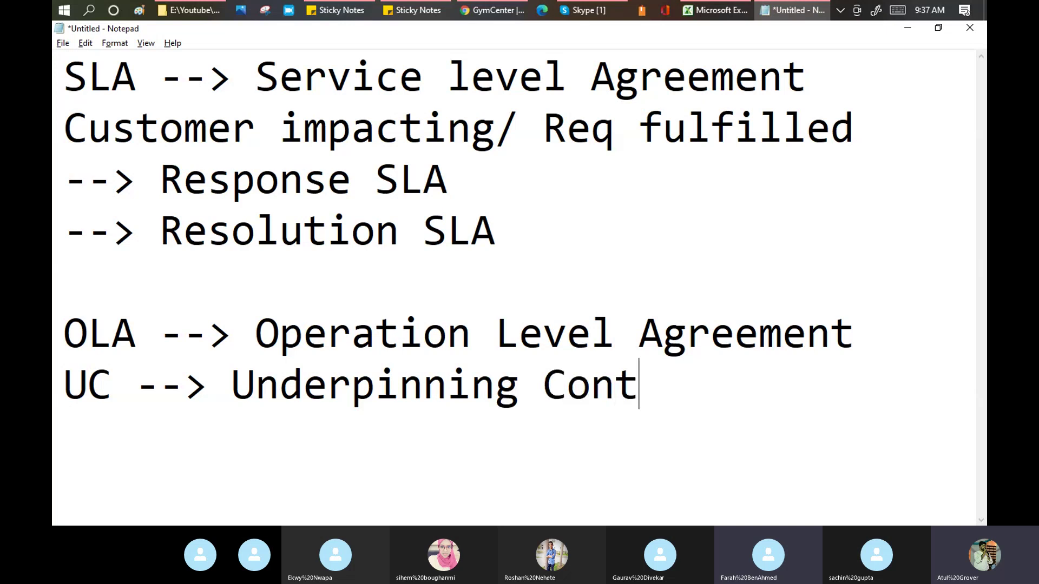
type("ract")
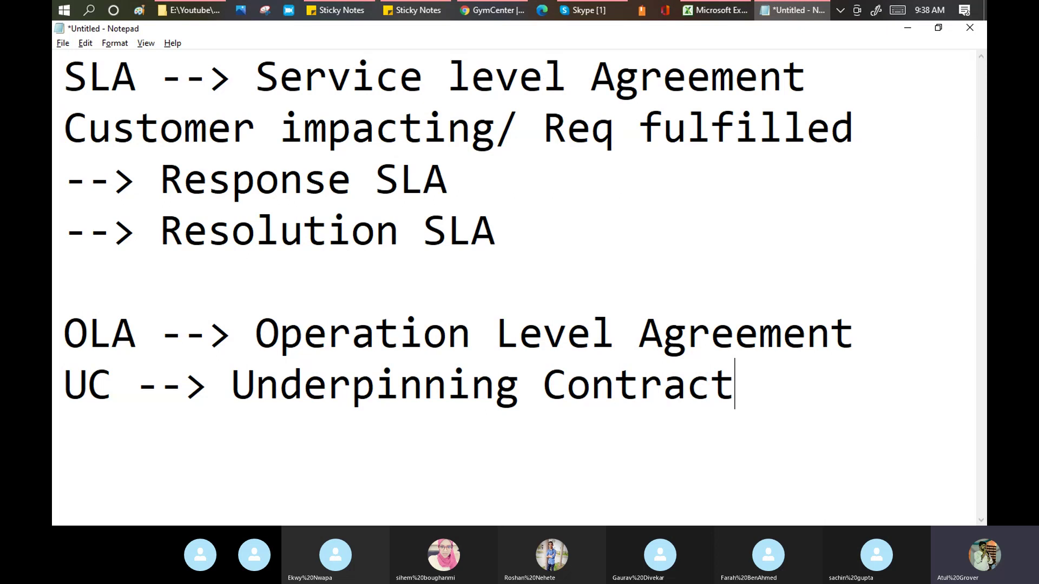
Return to the Notepad notes and highlight the Underpinning Contract wording in the UC line
key("alt+Tab")
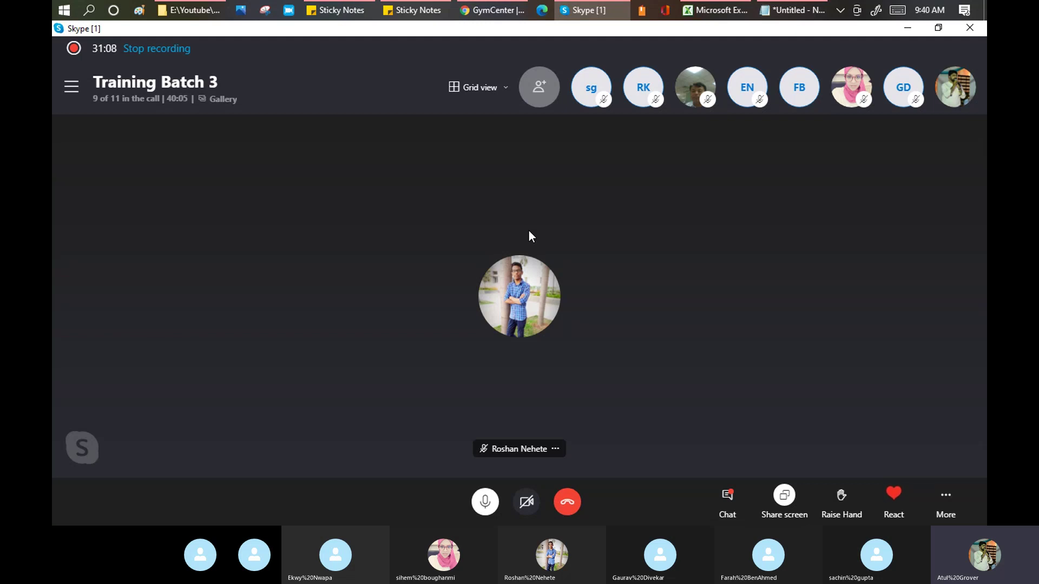
key("alt+Tab")
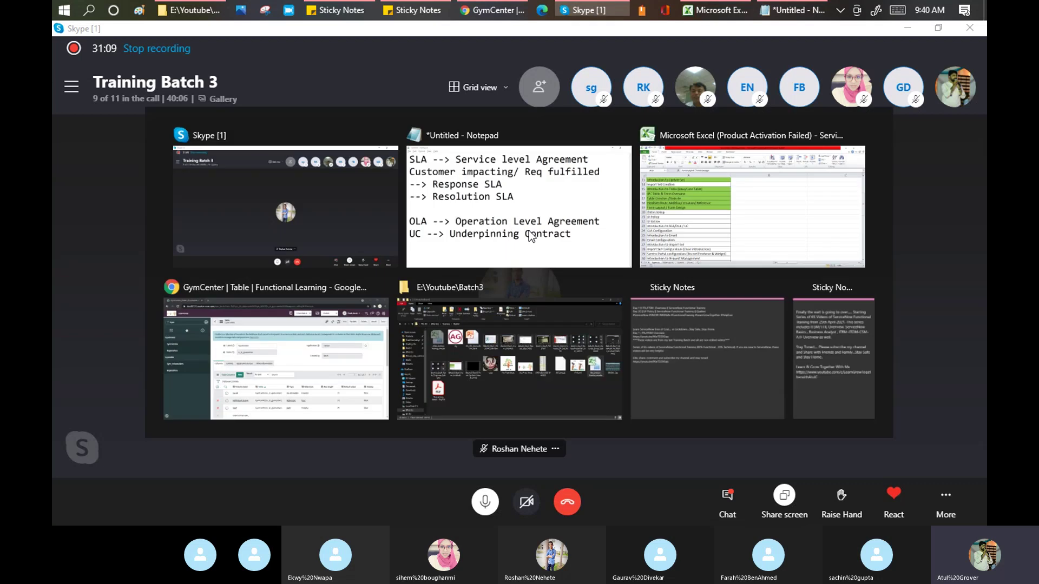
left_click_drag(735, 389, 248, 384)
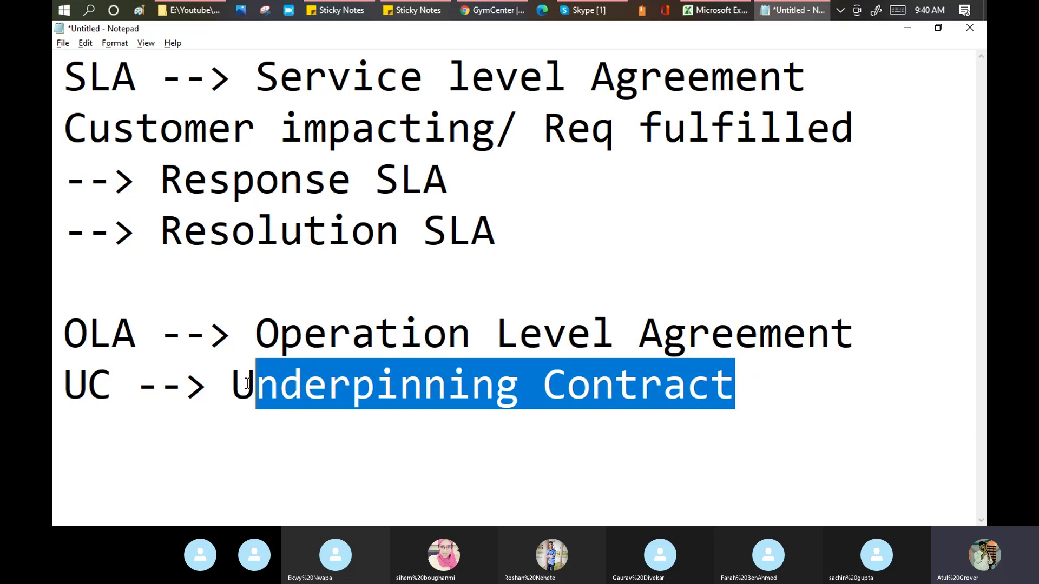
Switch to the ServiceNow instance in Chrome and end the current user impersonation
key("alt+Tab")
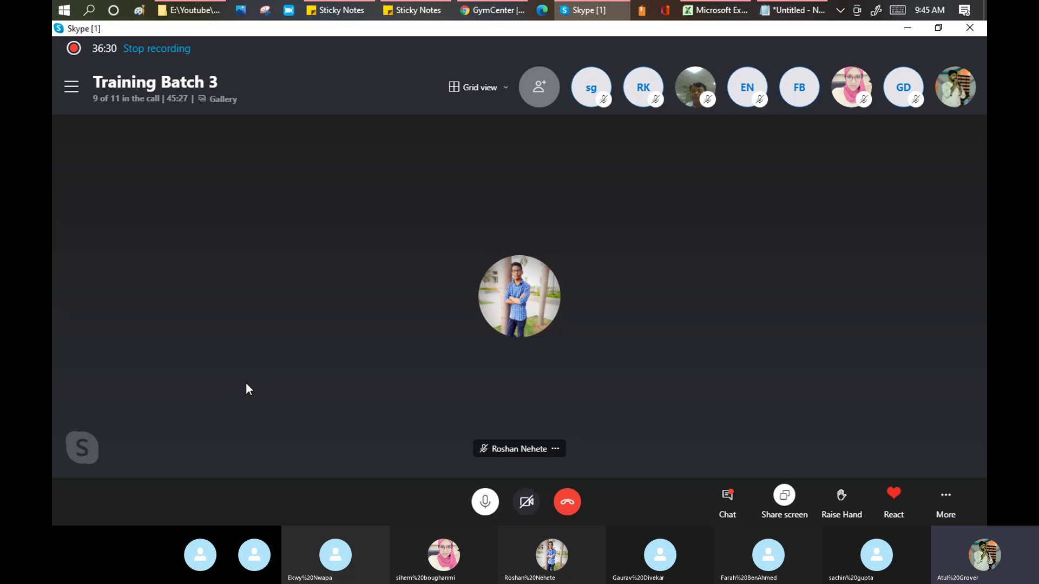
left_click(490, 11)
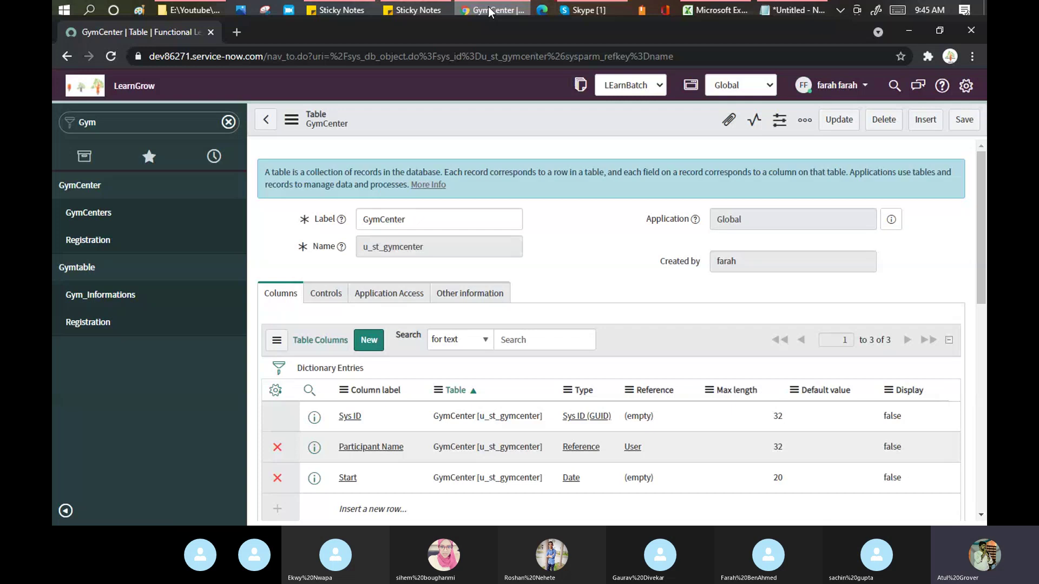
left_click(866, 89)
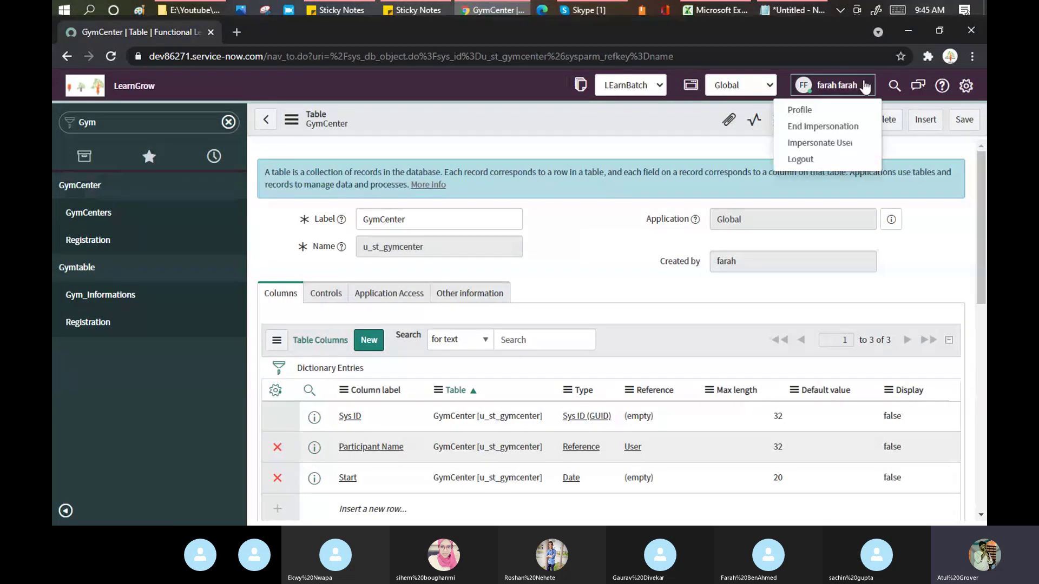
left_click(820, 130)
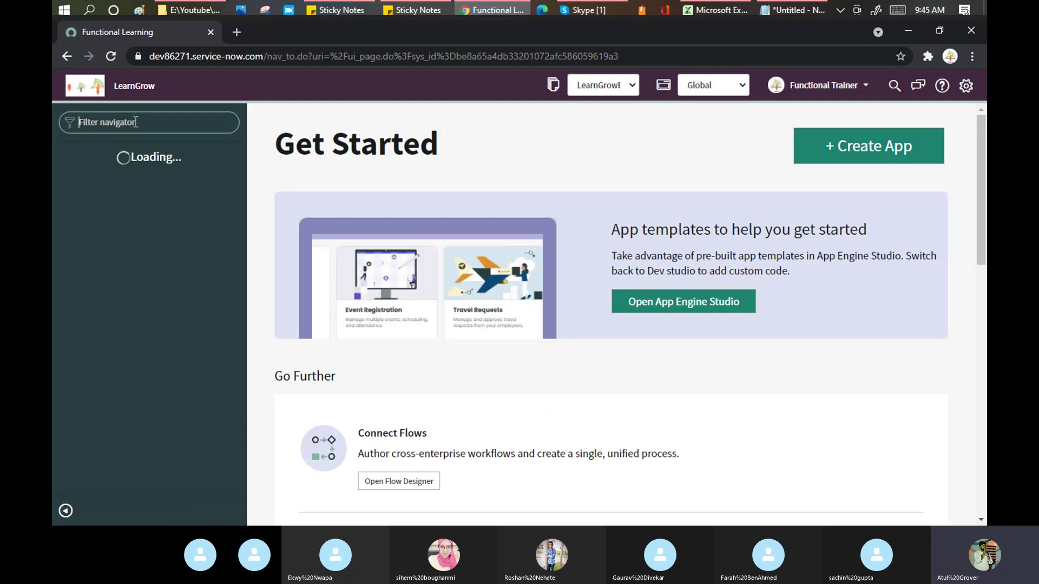
Filter the navigator by "Incident" and display the list of open incidents
type("Incident")
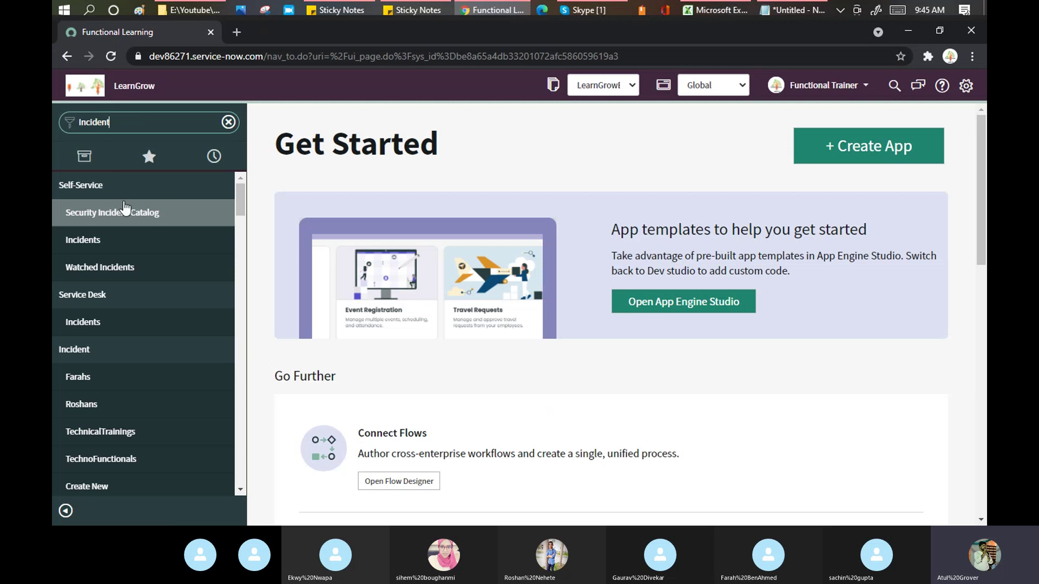
scroll(91, 324, "down", 1)
scroll(91, 325, "down", 3)
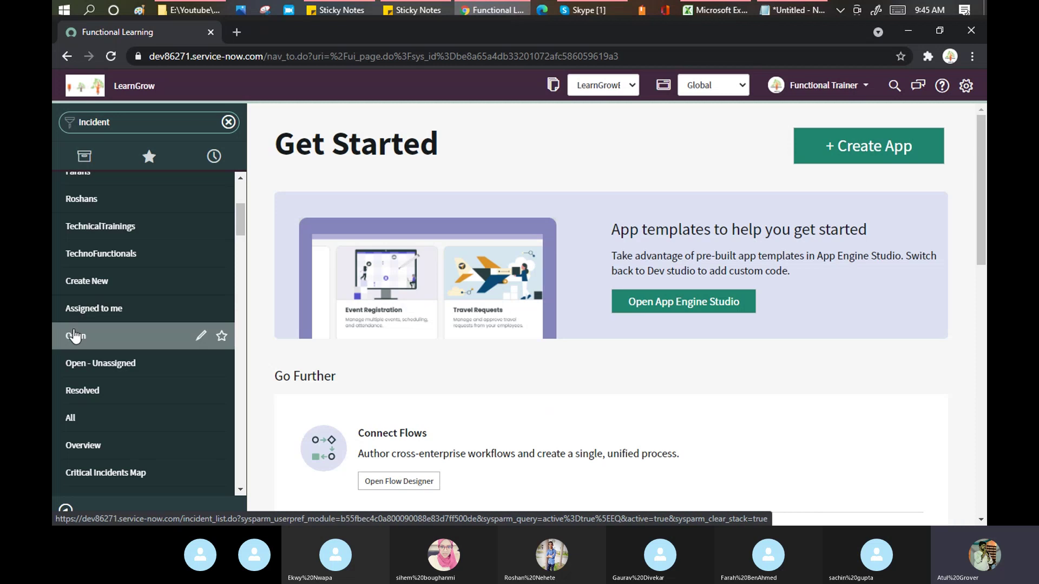
left_click(75, 334)
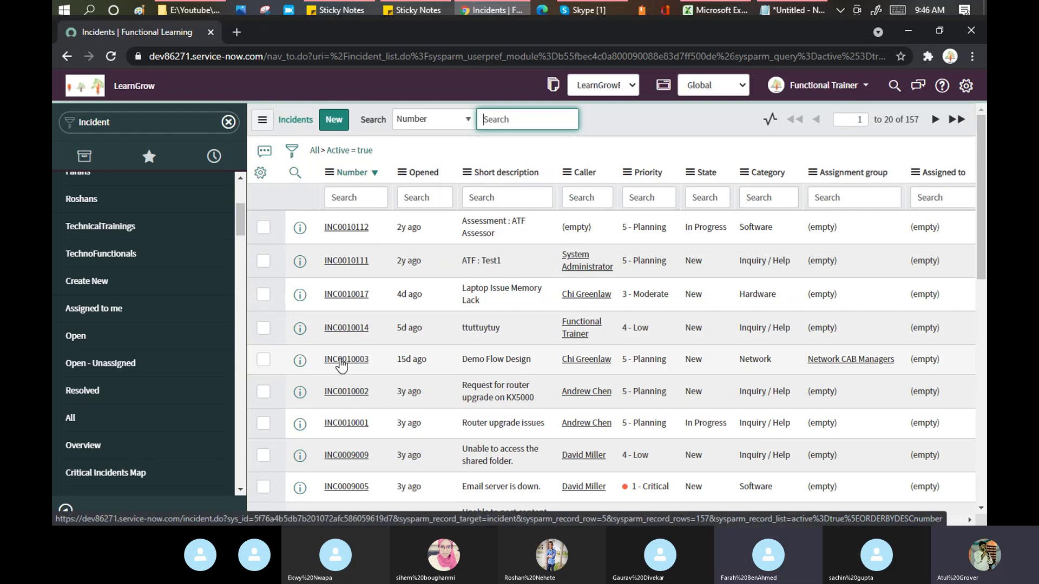
Open the "Demo Flow Design" incident and examine the SLA record attached to it under Task SLAs
left_click(342, 365)
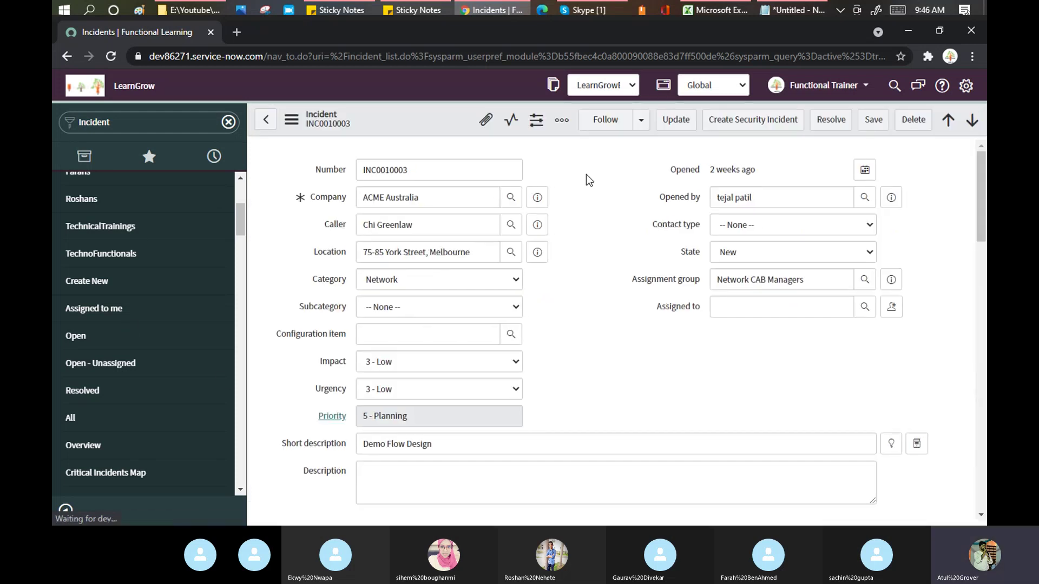
scroll(588, 179, "down", 4)
scroll(589, 180, "down", 5)
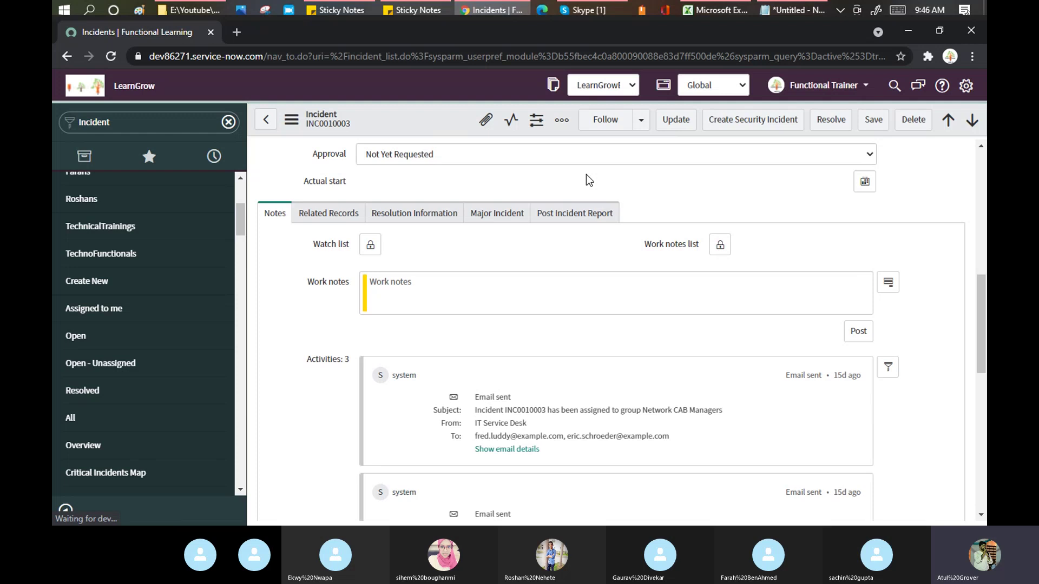
scroll(590, 180, "up", 3)
scroll(589, 180, "down", 4)
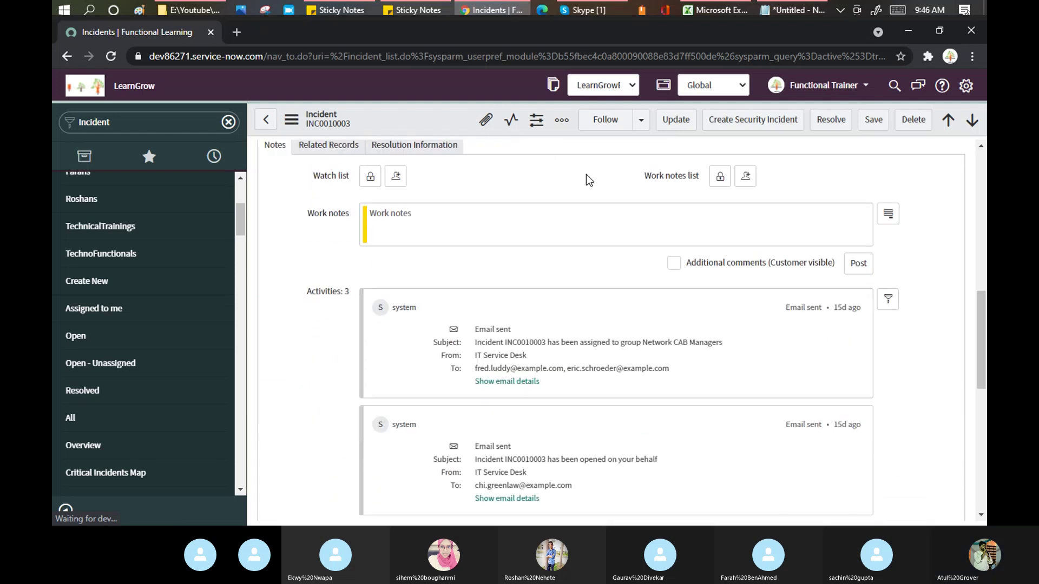
scroll(589, 180, "down", 10)
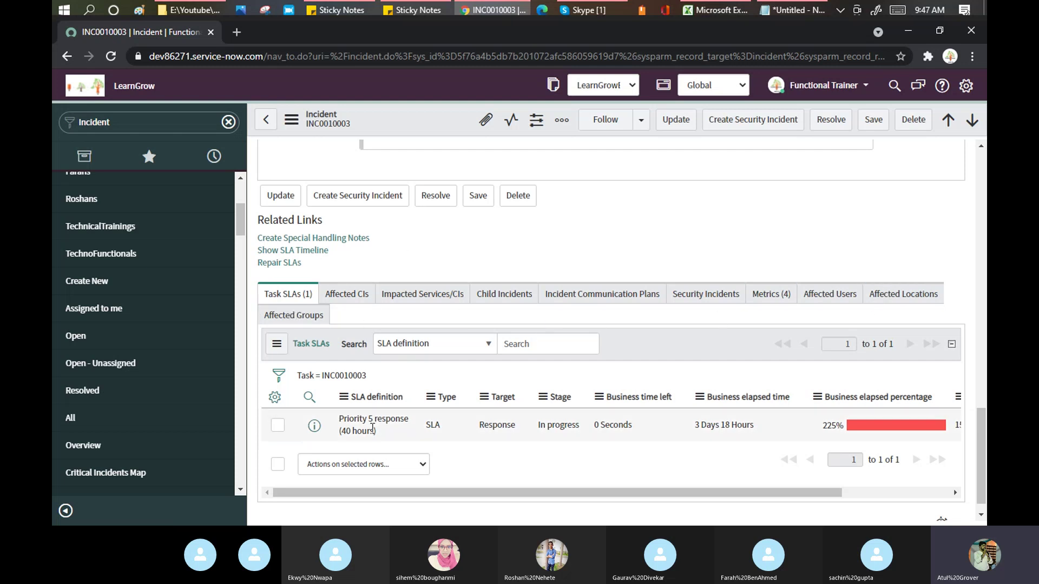
scroll(482, 211, "up", 4)
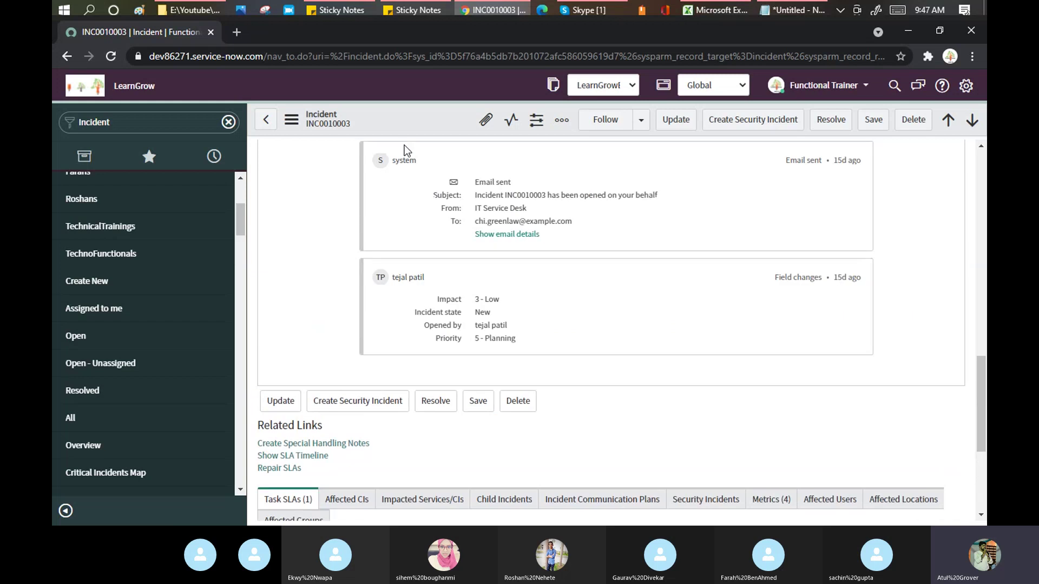
scroll(501, 258, "down", 4)
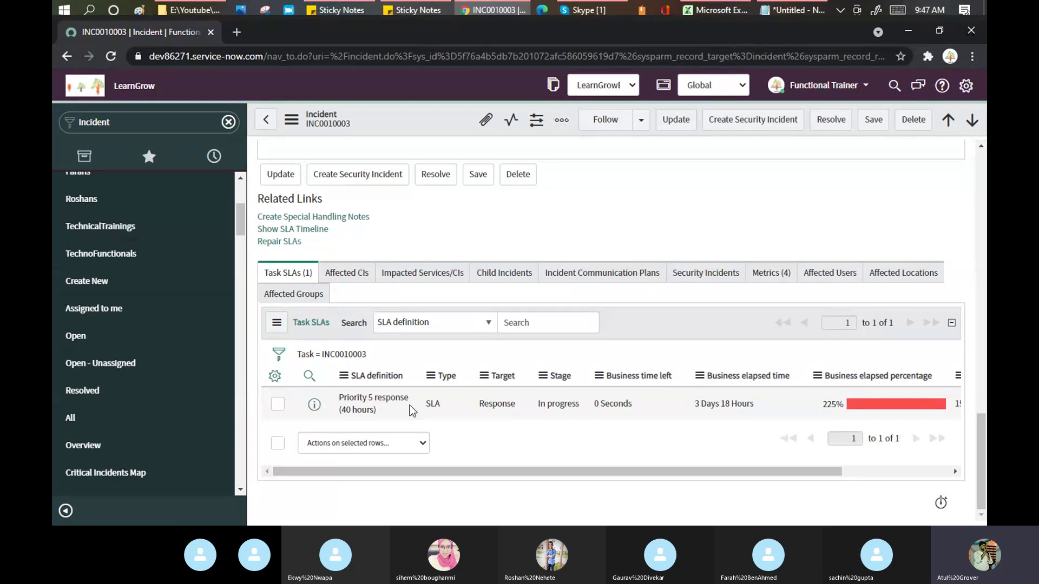
Start a new incident record
left_click(92, 282)
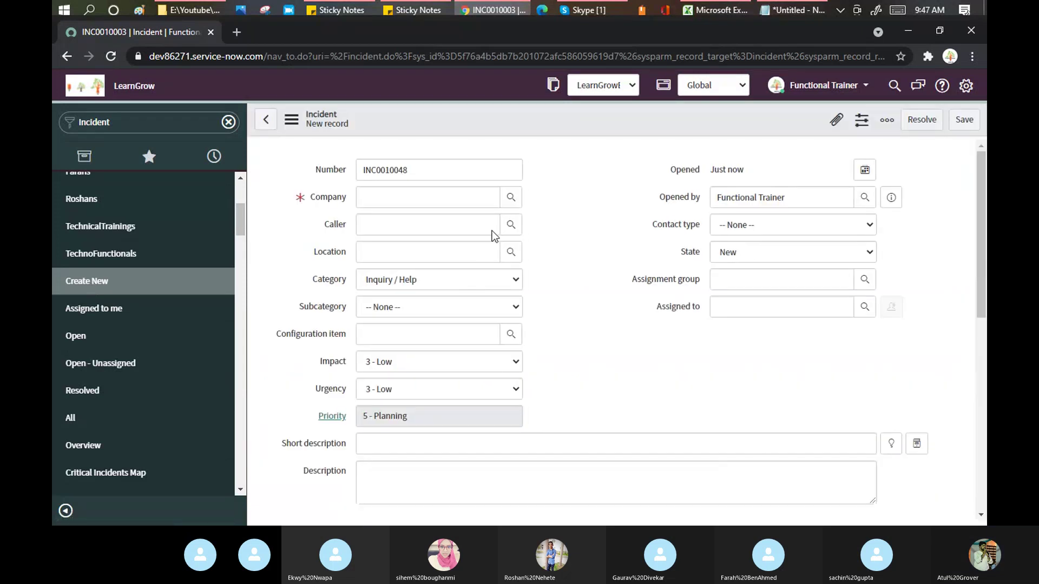
left_click(444, 199)
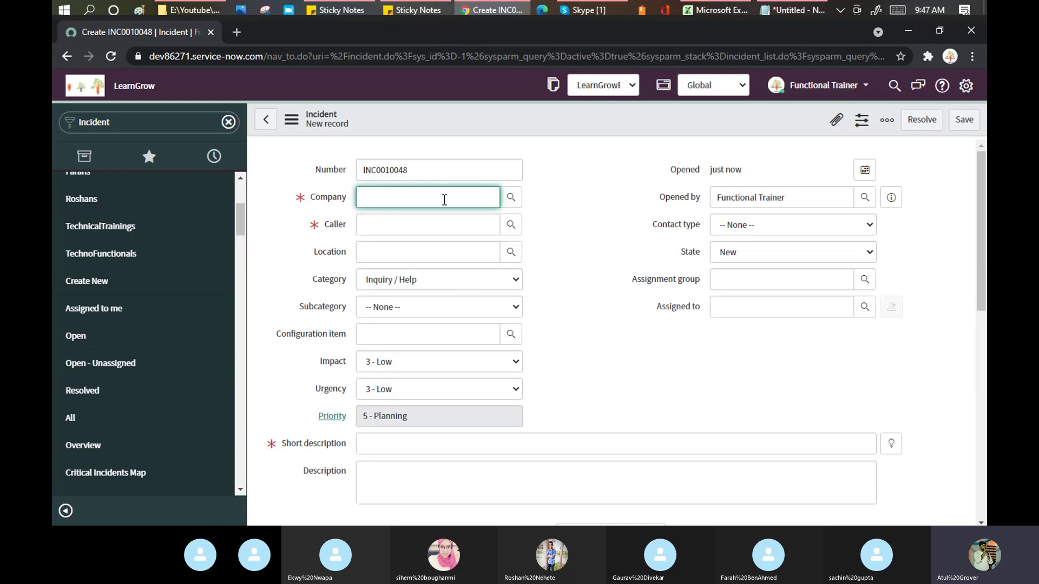
type("Ser")
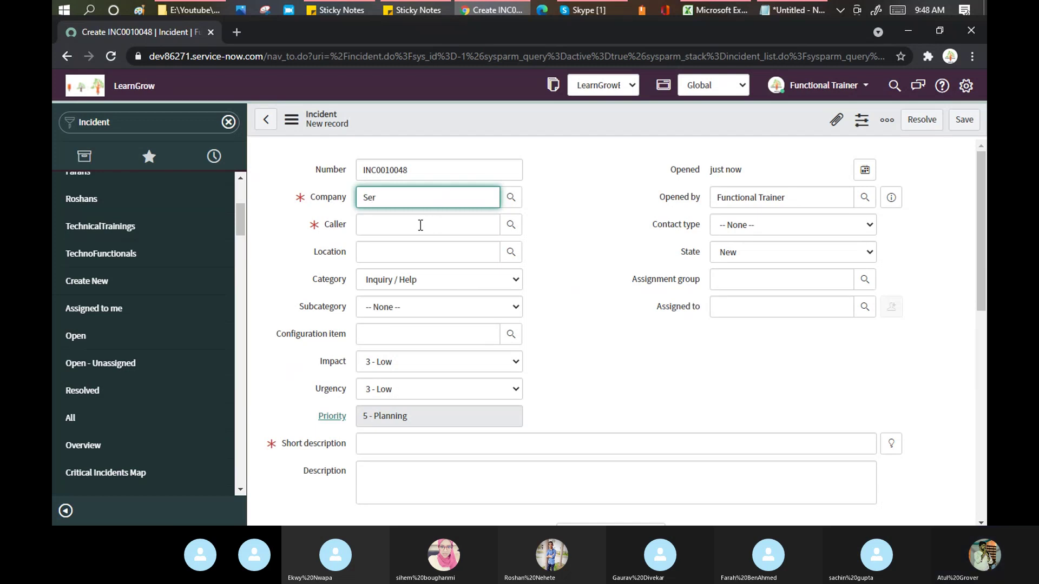
left_click_drag(412, 197, 297, 183)
key("BackSpace")
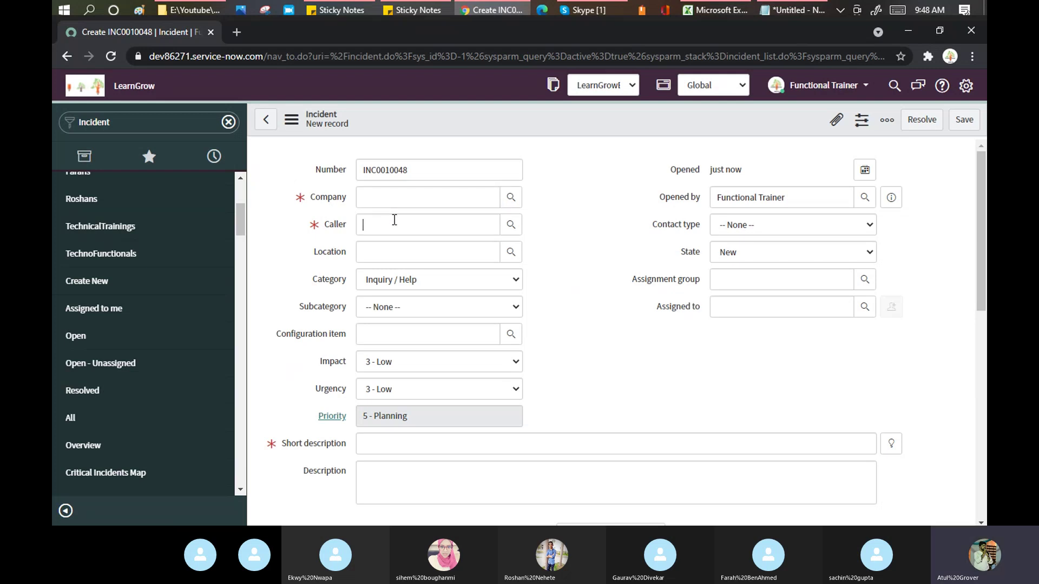
Set the new incident's Caller to the user who was previously impersonated, picking the suggested match
left_click(394, 220)
type("fara")
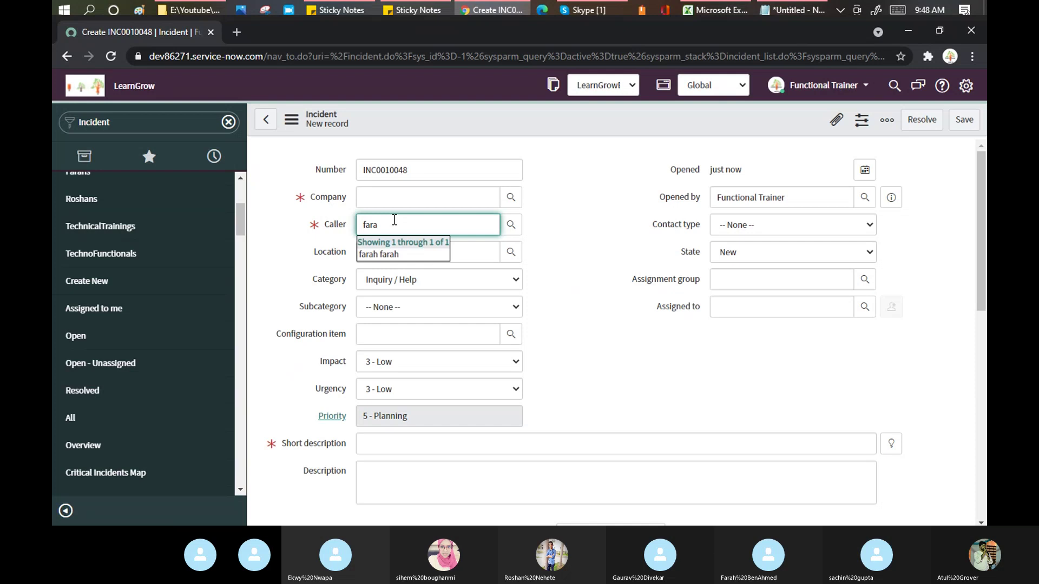
left_click(384, 254)
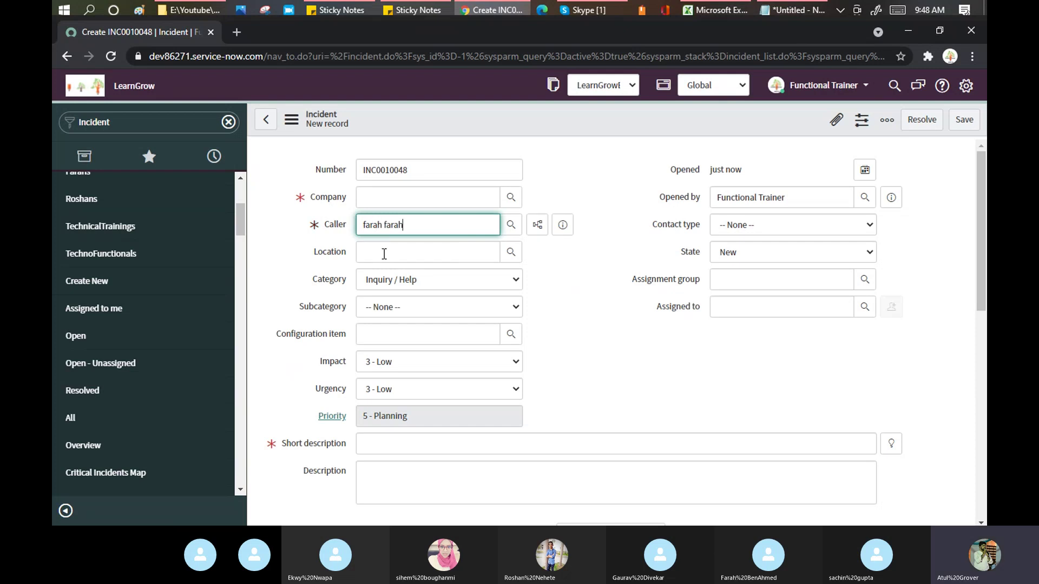
left_click(427, 250)
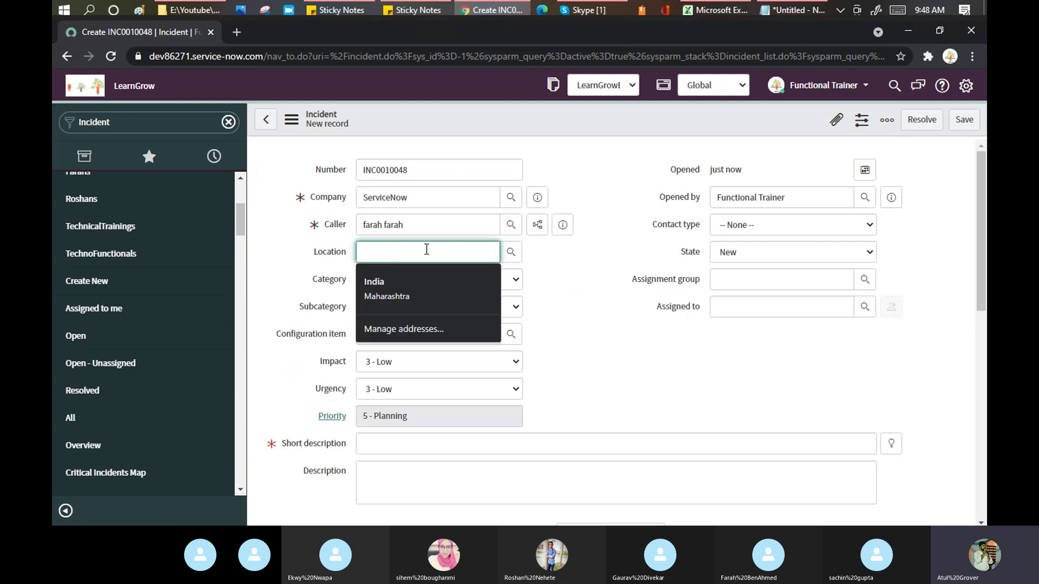
type("Uni")
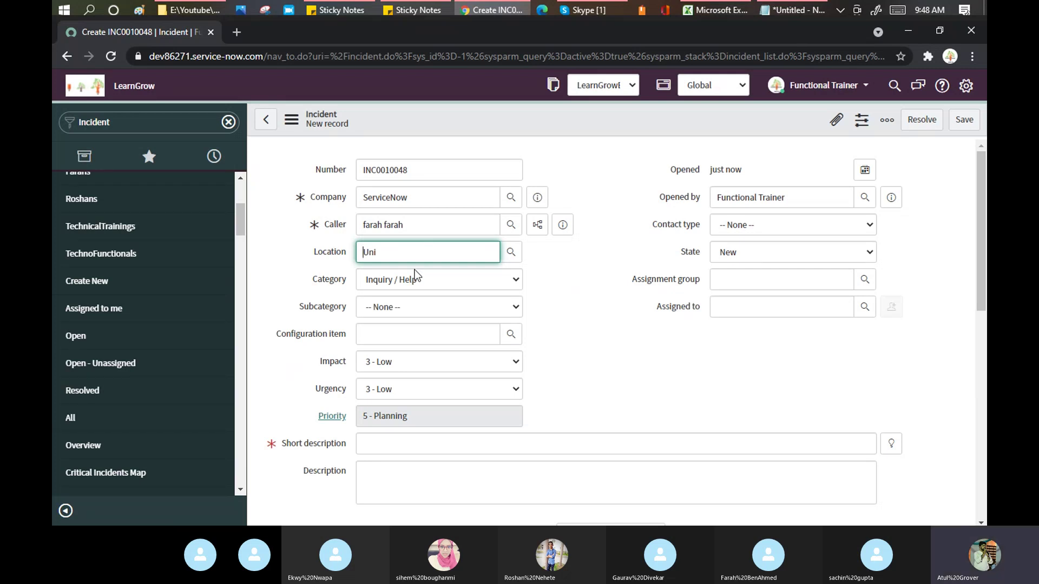
type("*")
left_click_drag(389, 254, 231, 249)
key("BackSpace")
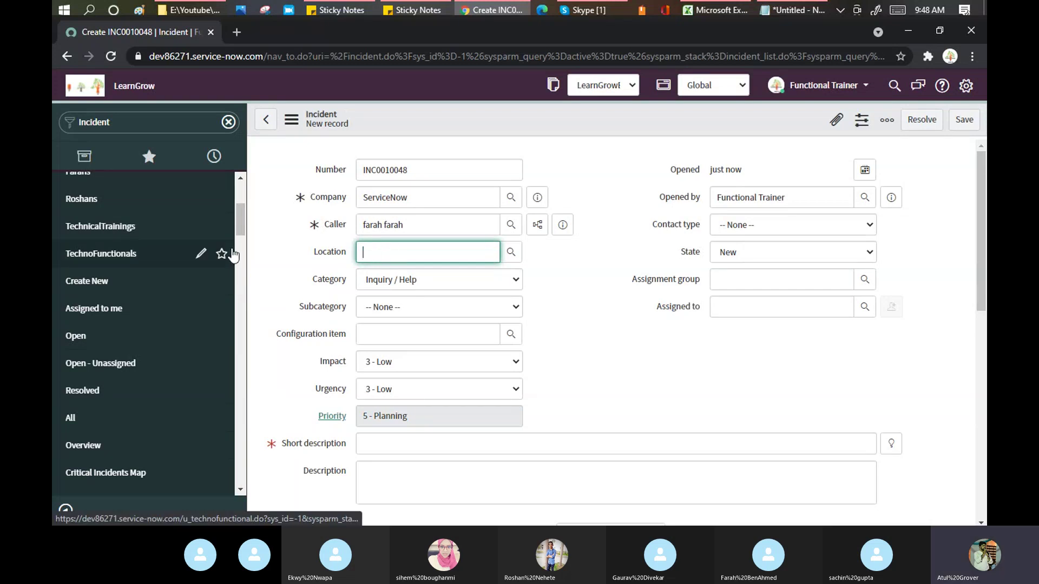
Set the incident's subcategory to Email and enter "Hello to SLA" as both its short description and description
left_click(471, 308)
left_click(414, 349)
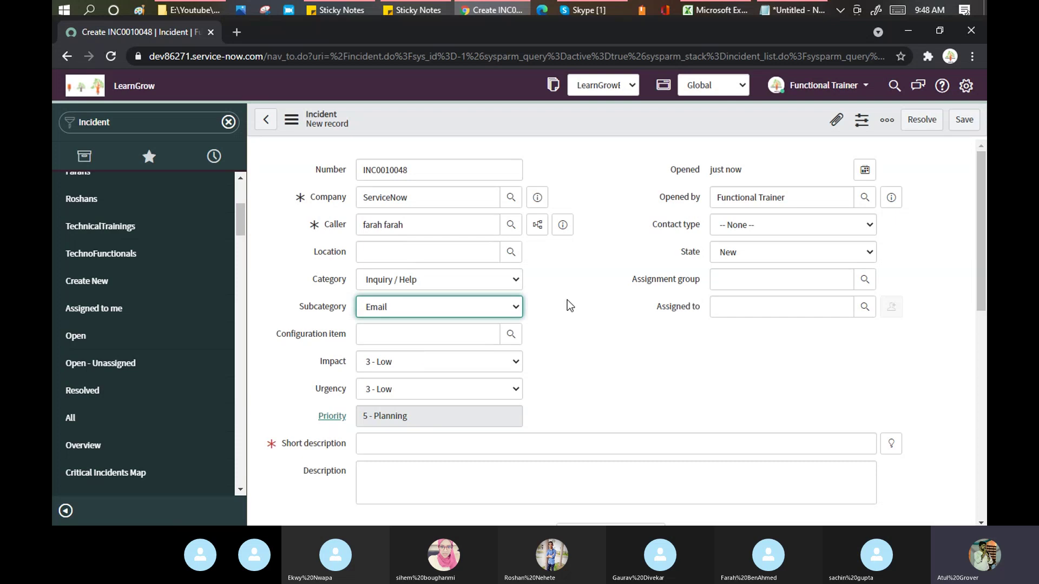
scroll(568, 297, "down", 3)
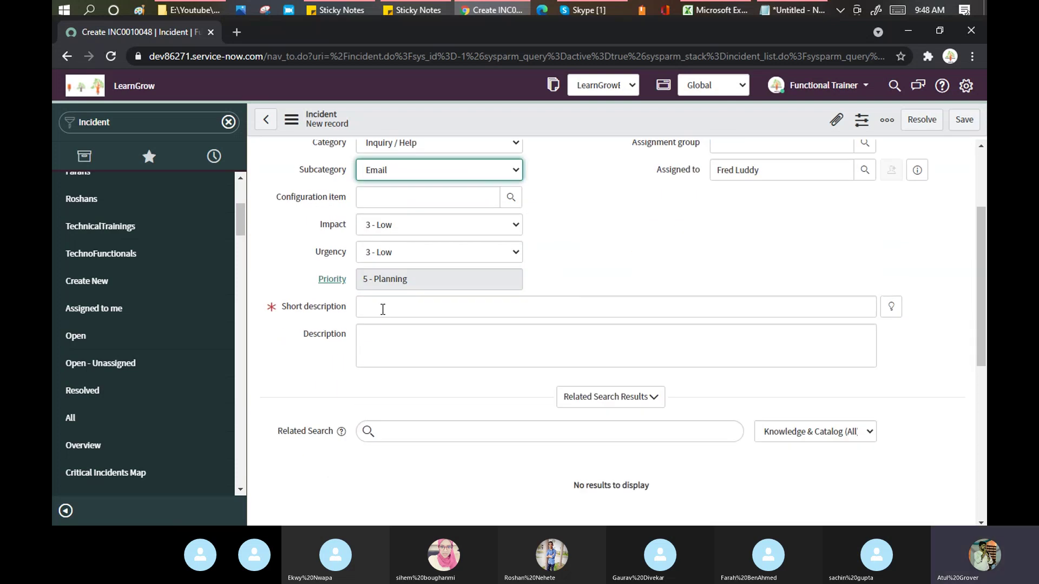
left_click(383, 308)
type("Hello to SLA")
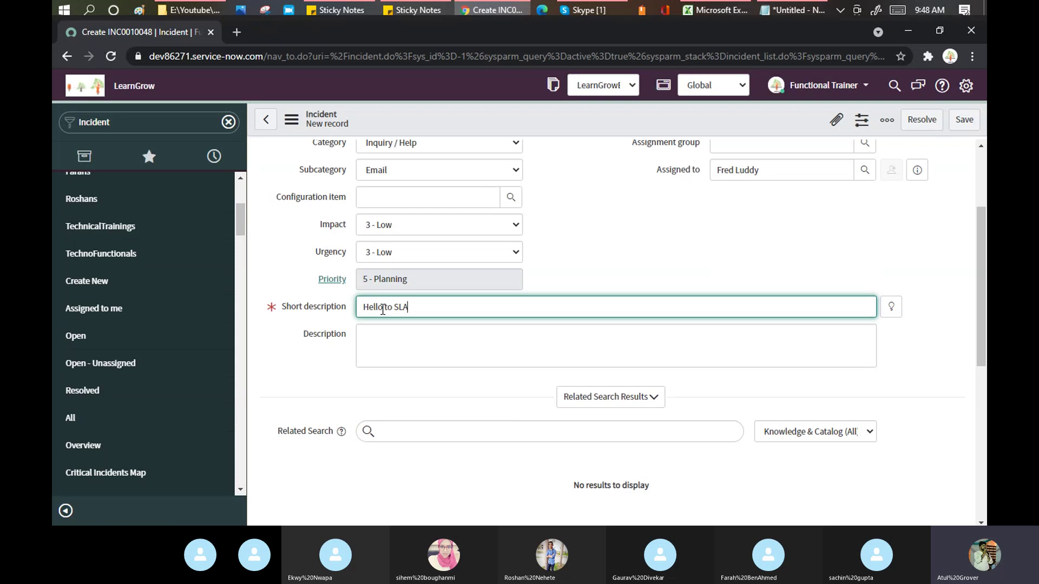
key("ctrl+a")
key("ctrl+c")
left_click(413, 339)
key("ctrl+v")
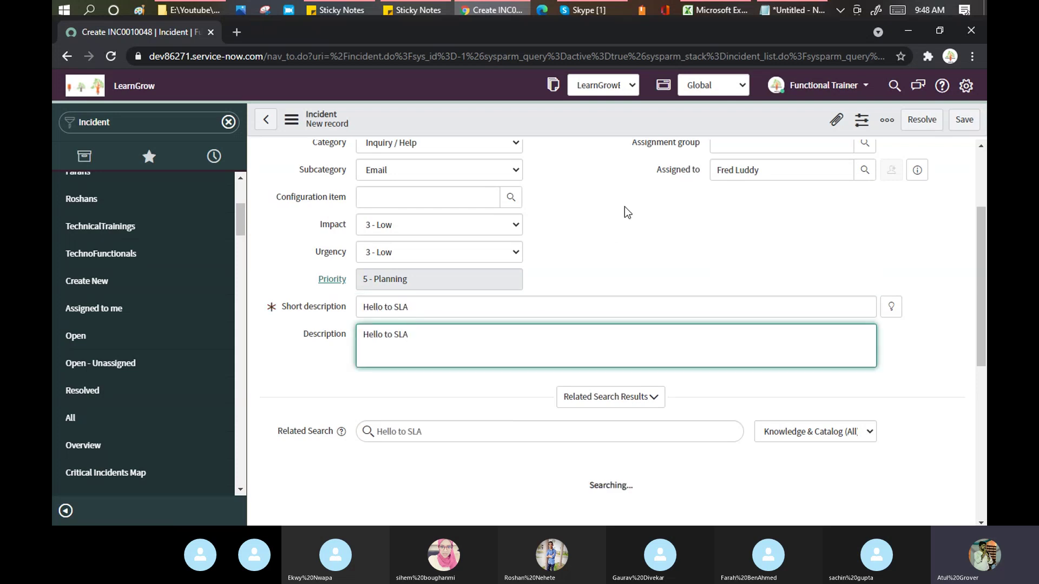
Save the new "Hello to SLA" incident and check its Task SLAs related list
scroll(625, 205, "down", 1)
scroll(625, 205, "down", 6)
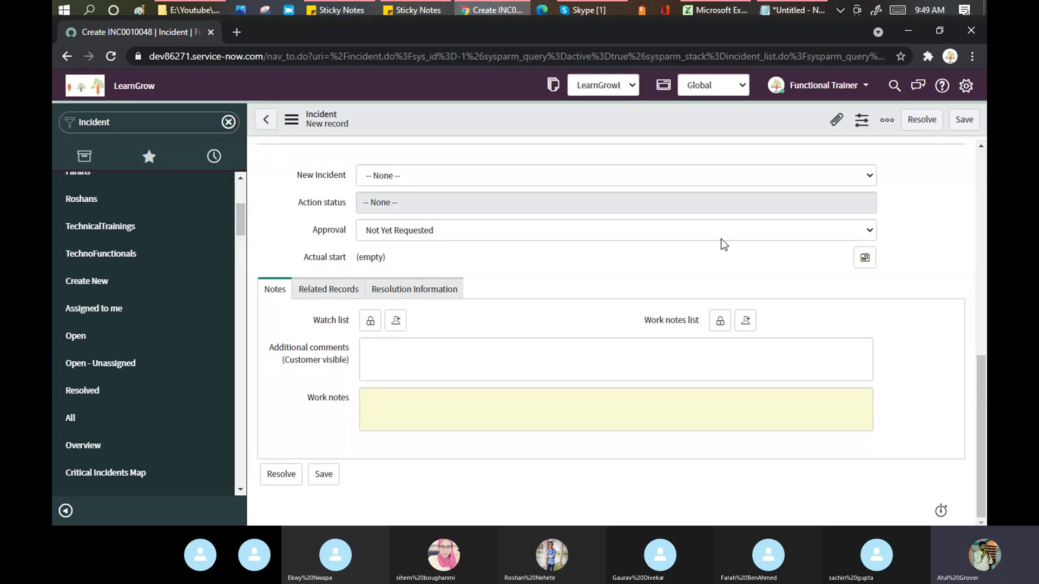
scroll(720, 245, "up", 10)
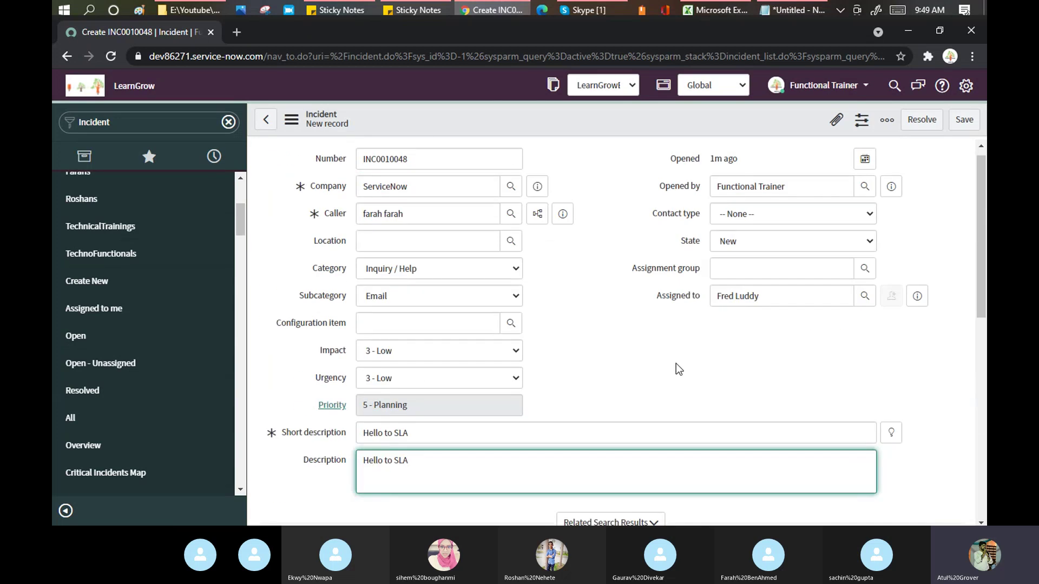
right_click(602, 119)
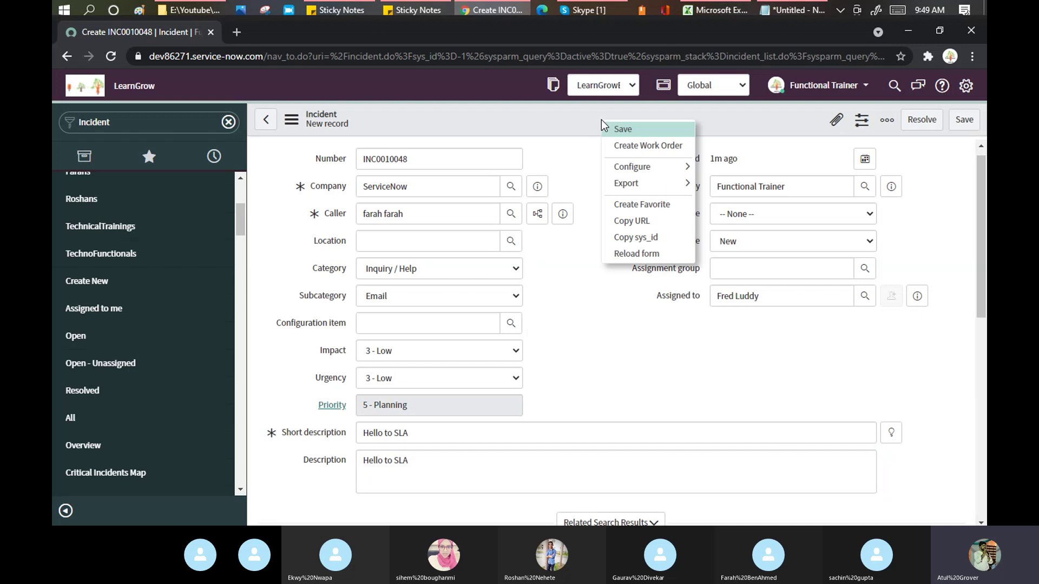
left_click(622, 129)
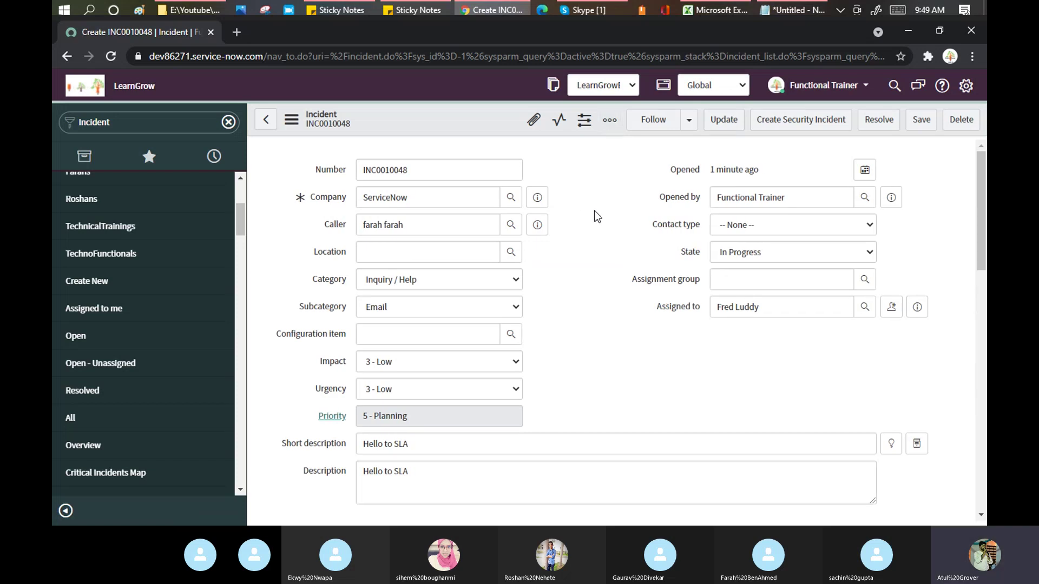
scroll(595, 213, "down", 15)
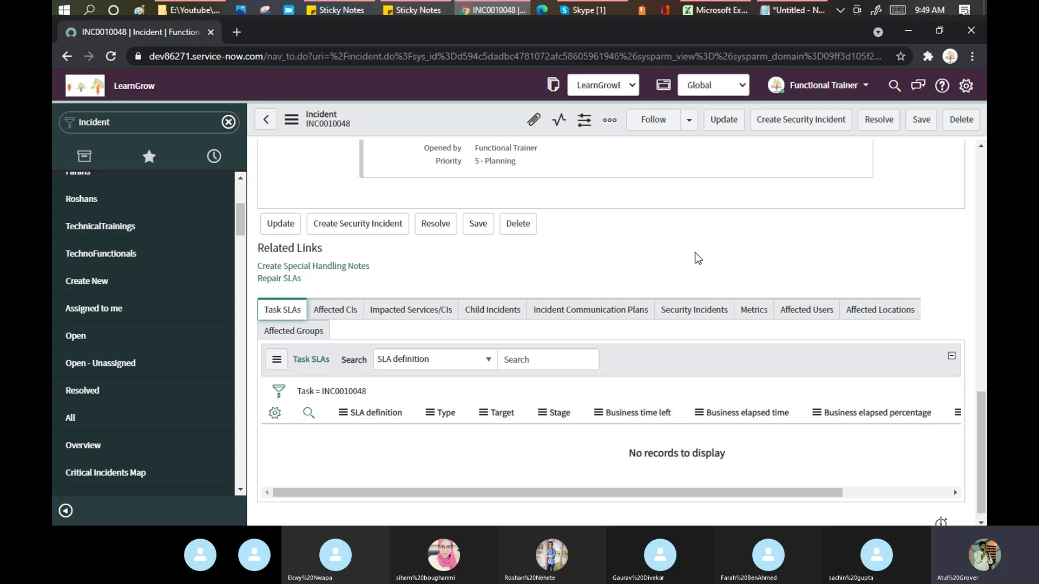
Set the incident's assignment group to Batch_3 and save the record
scroll(694, 252, "up", 10)
left_click(736, 197)
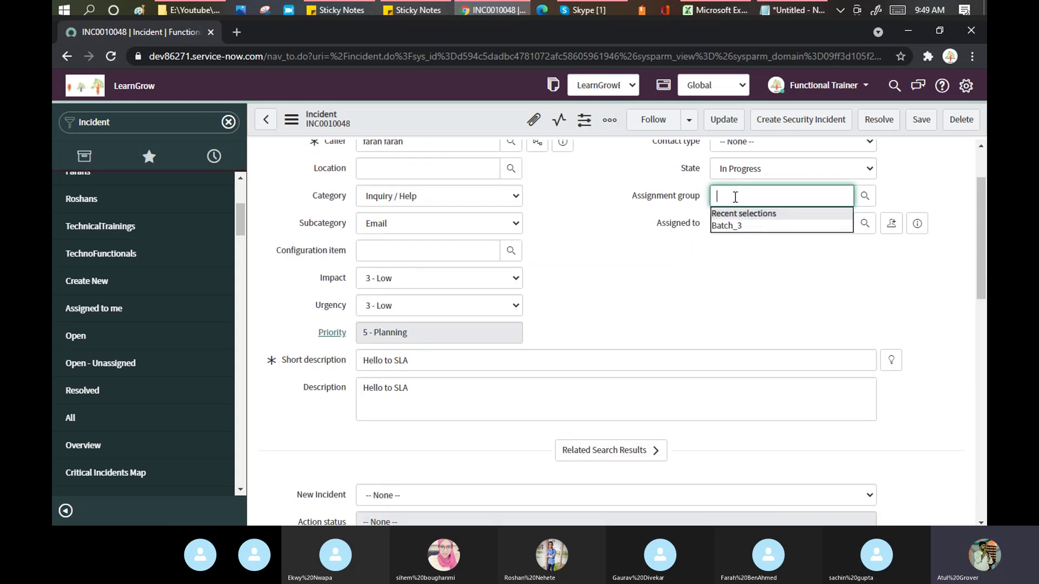
key("Down")
key("Return")
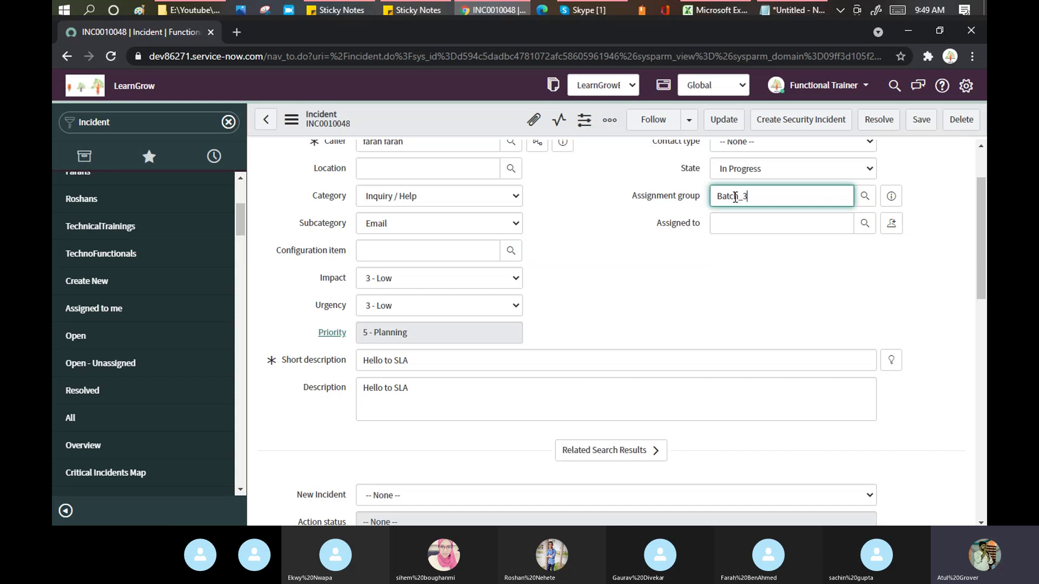
key("Tab")
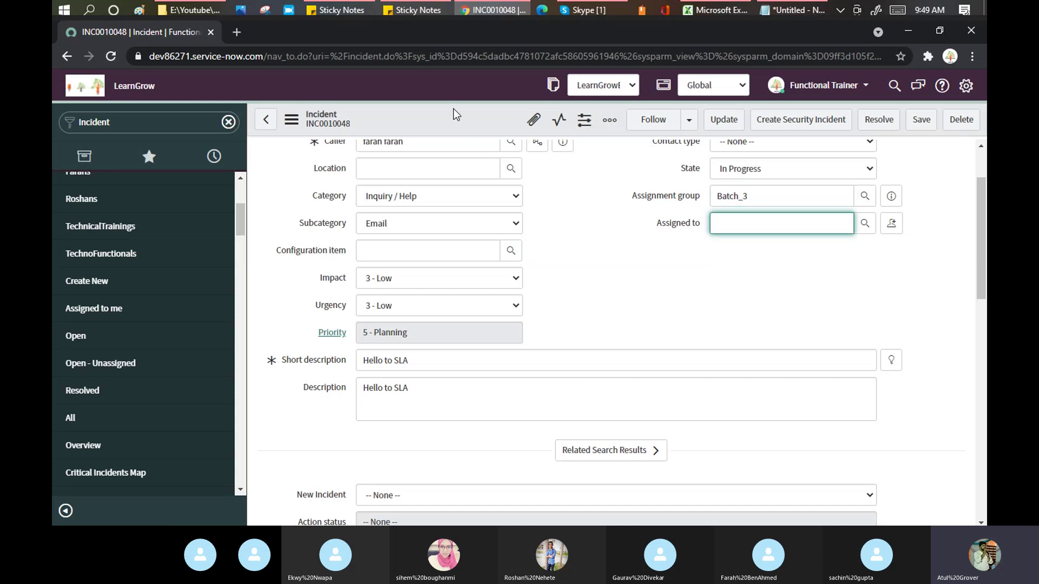
right_click(455, 110)
left_click(470, 120)
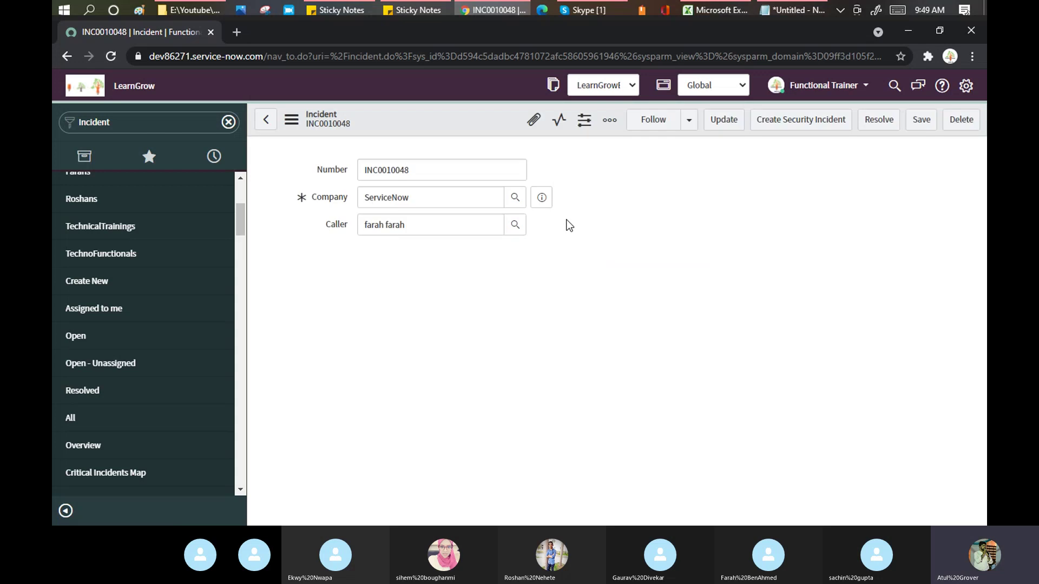
Review the saved incident's opened time, field values and Task SLAs related list for an attached SLA
scroll(574, 260, "down", 15)
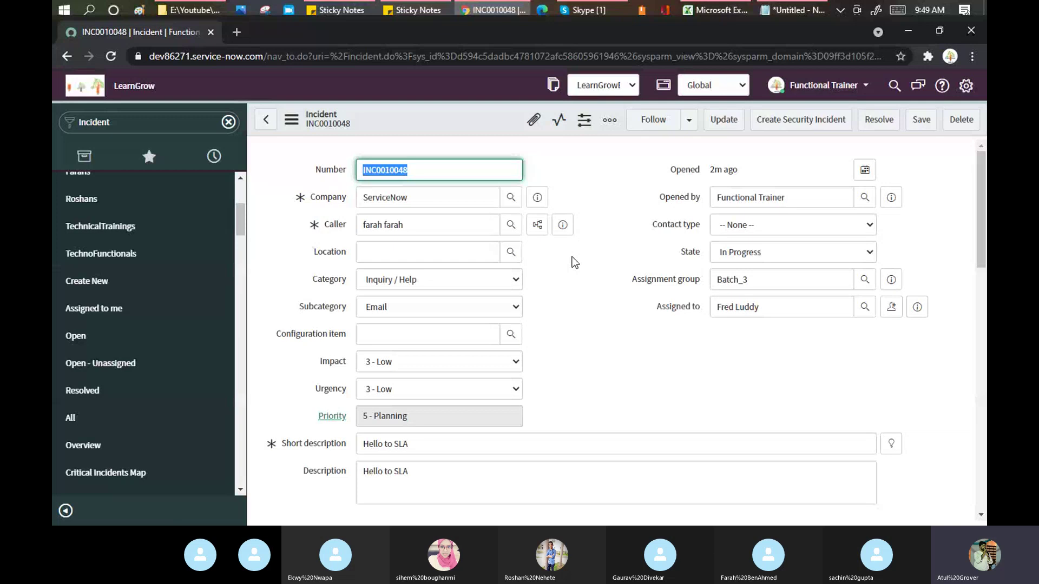
mouse_move(712, 173)
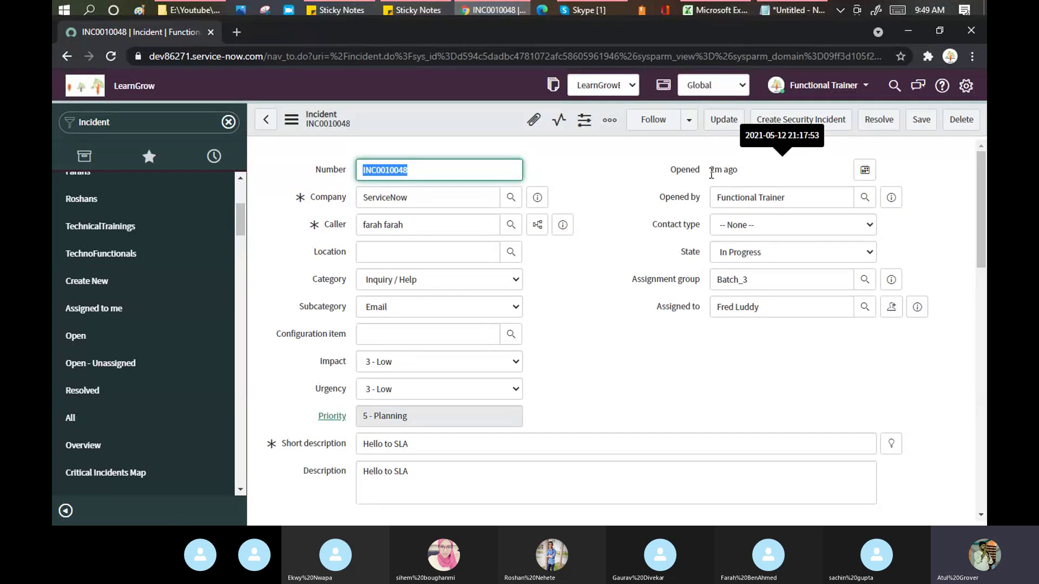
scroll(563, 391, "down", 15)
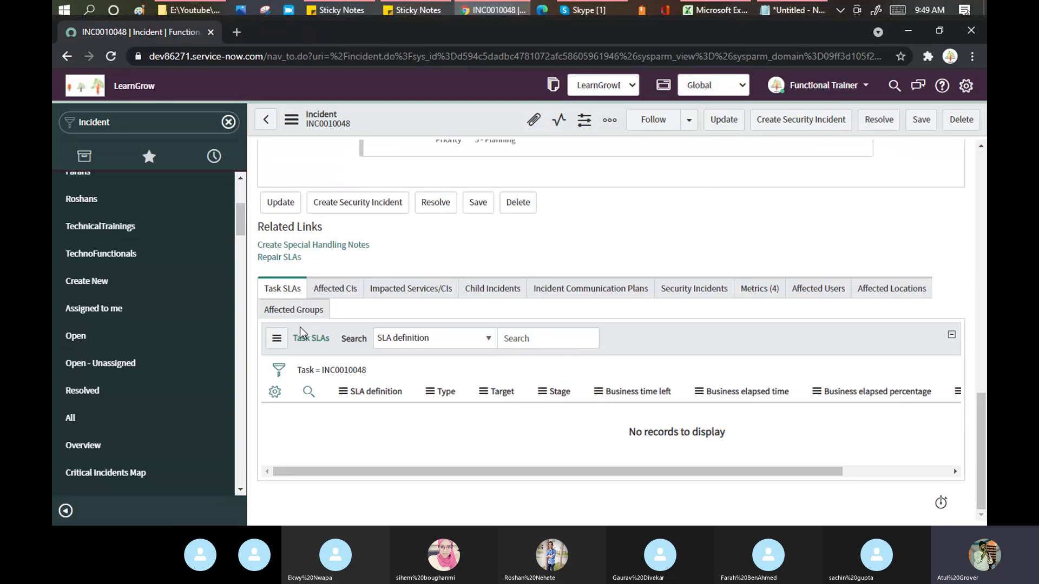
scroll(575, 257, "up", 6)
scroll(576, 256, "up", 10)
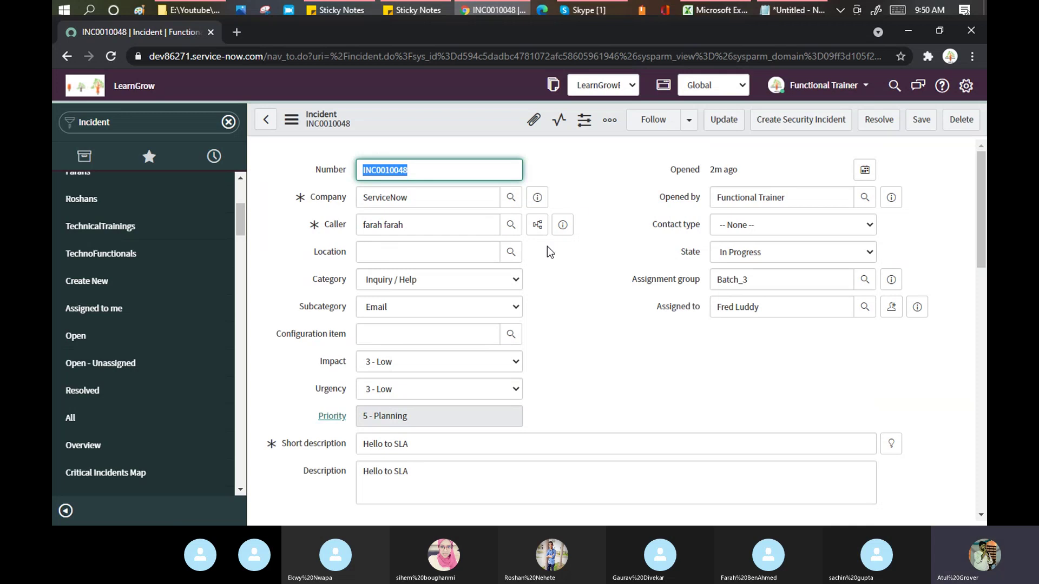
scroll(547, 247, "down", 5)
scroll(546, 252, "down", 10)
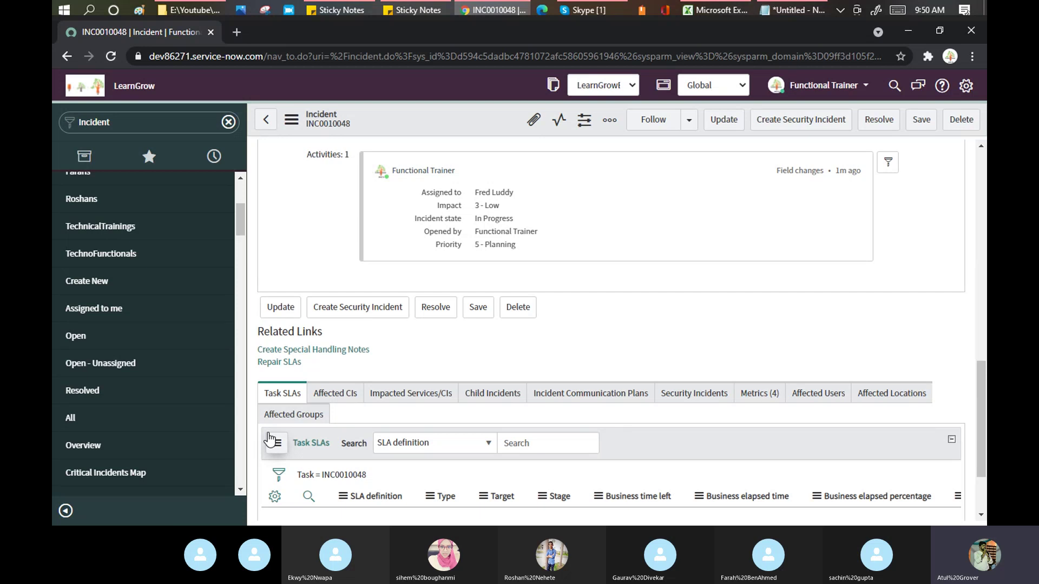
scroll(529, 399, "up", 10)
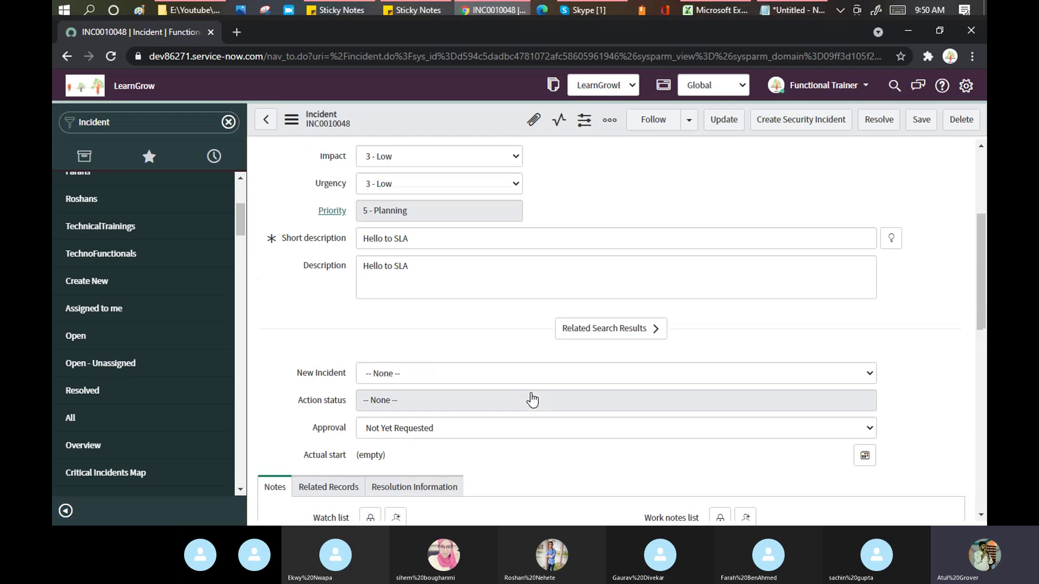
scroll(531, 391, "up", 4)
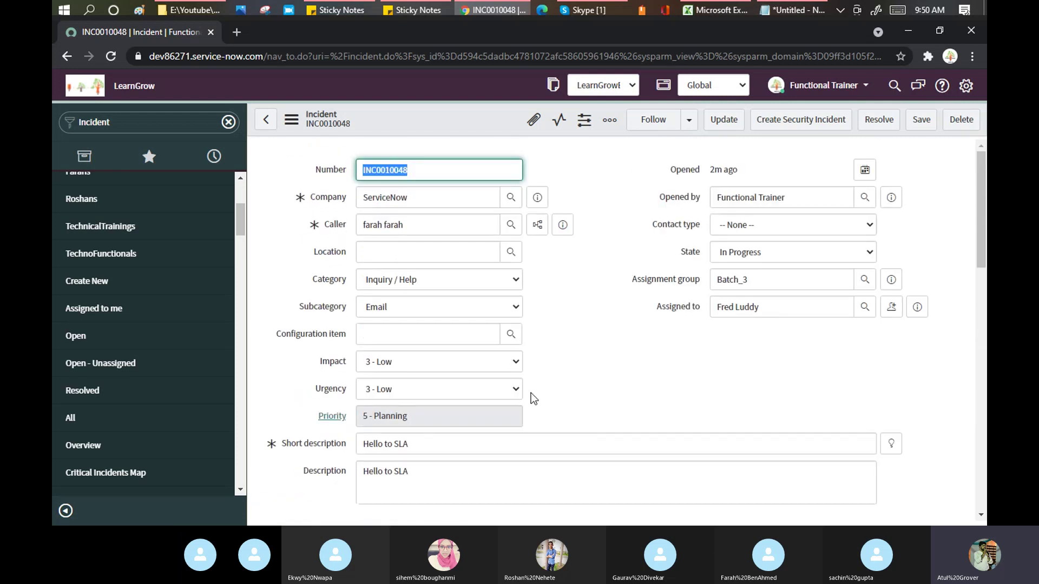
scroll(603, 375, "down", 20)
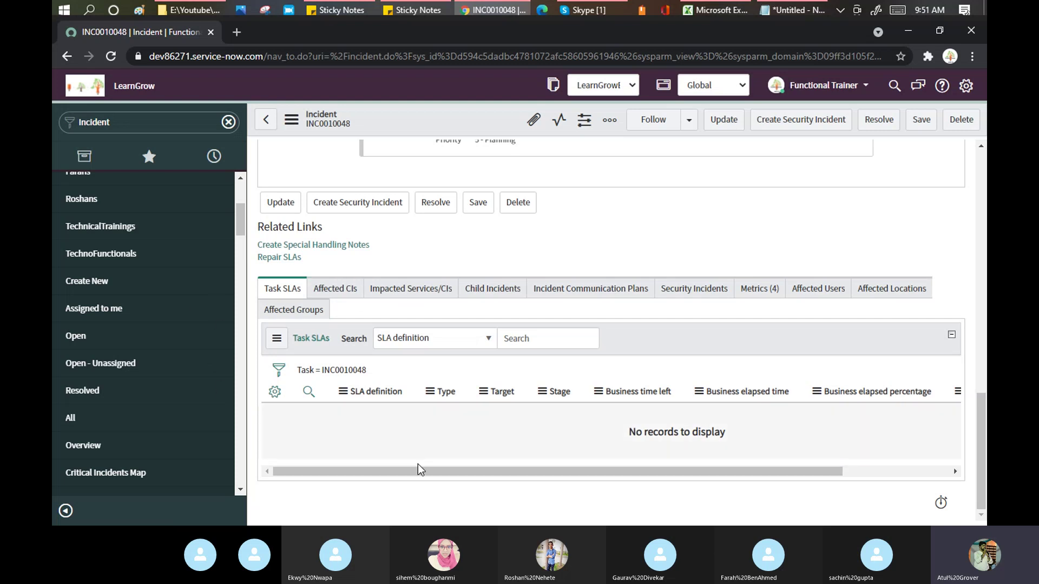
Find the SLA modules in the navigator and open SLA Definitions under Service Level Management
left_click(128, 119)
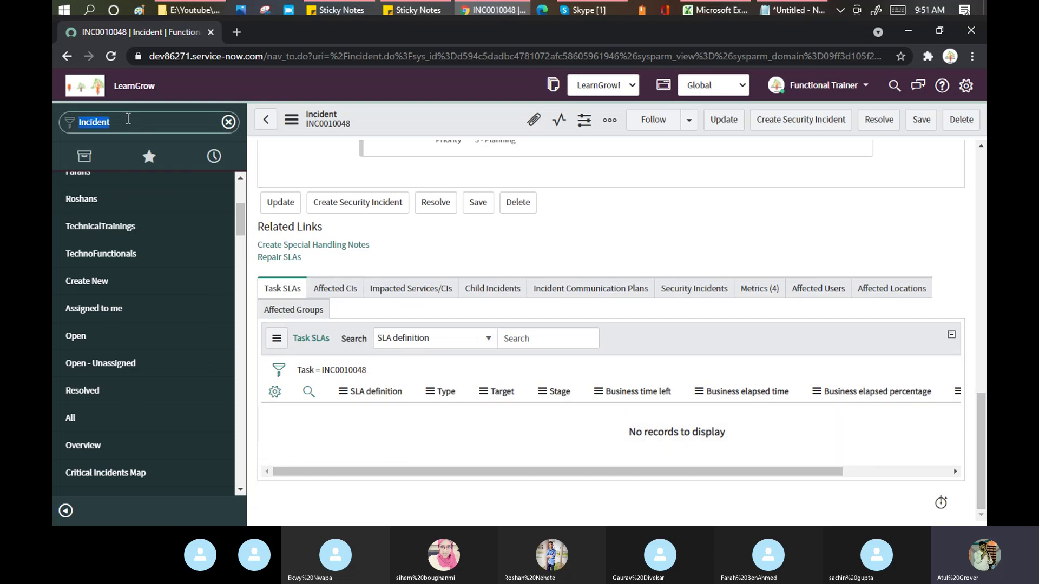
type("SLA")
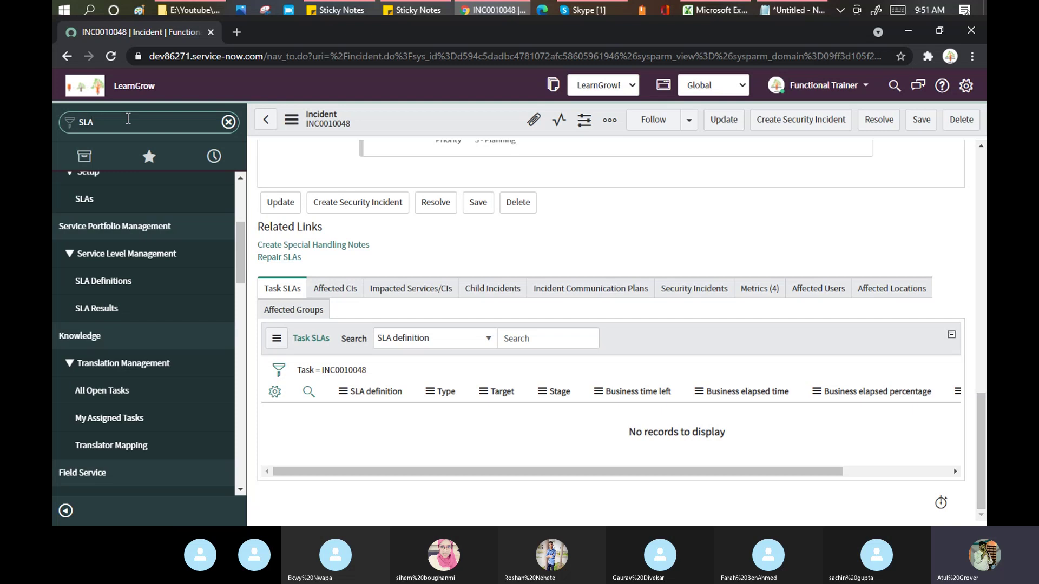
scroll(111, 274, "up", 4)
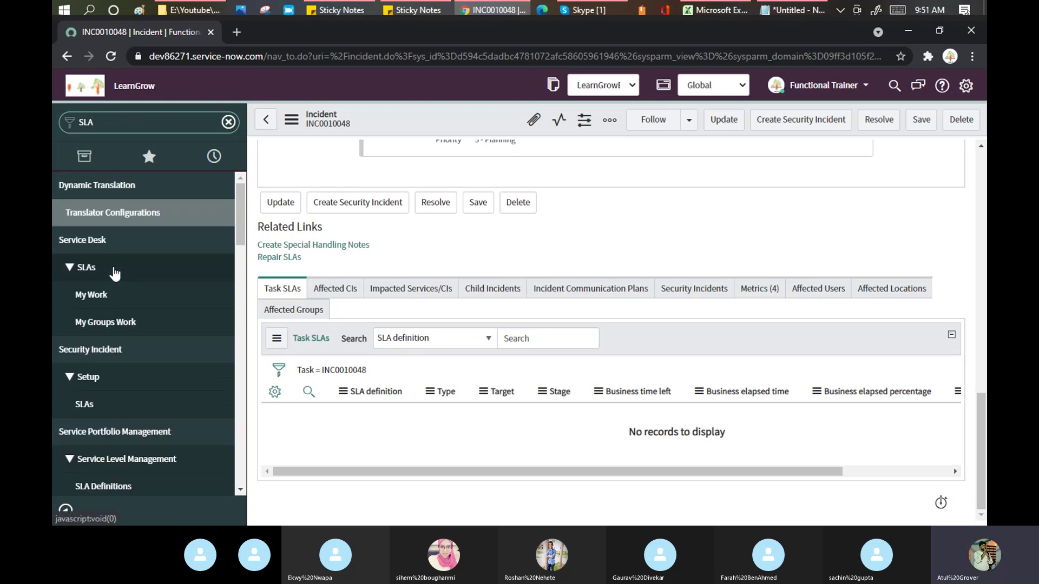
scroll(114, 273, "down", 6)
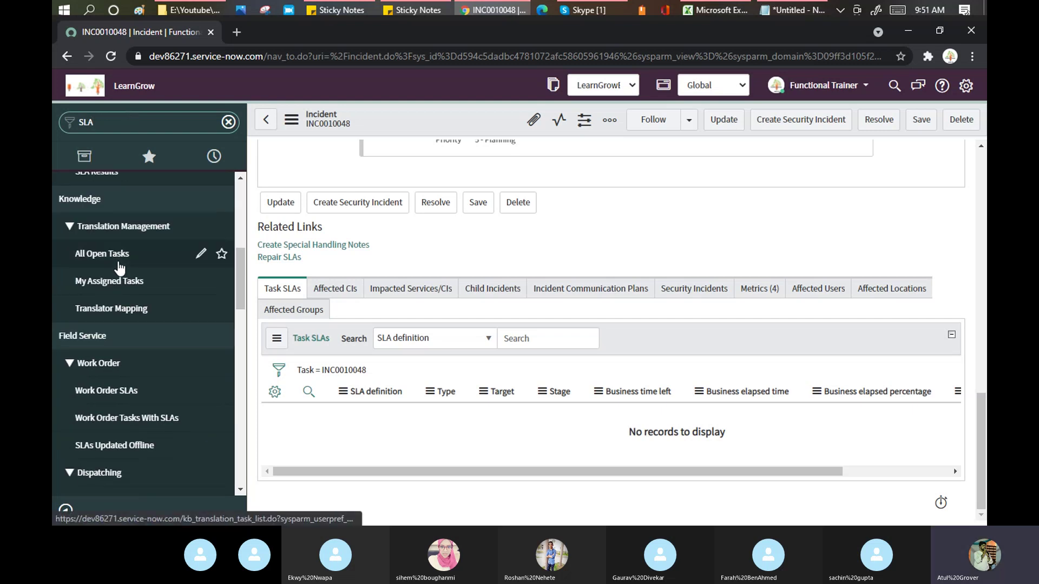
scroll(119, 268, "down", 5)
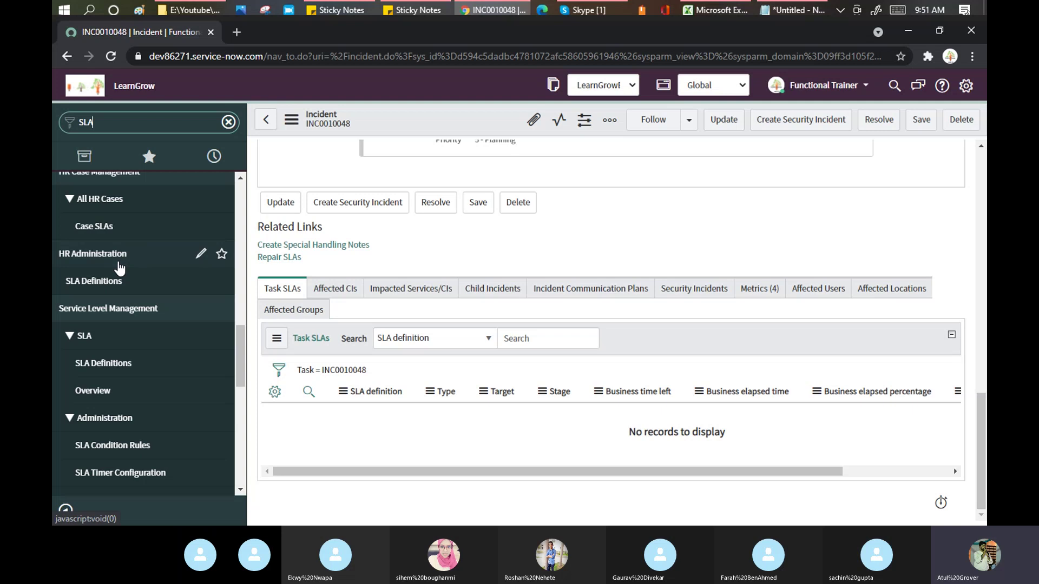
scroll(120, 268, "down", 2)
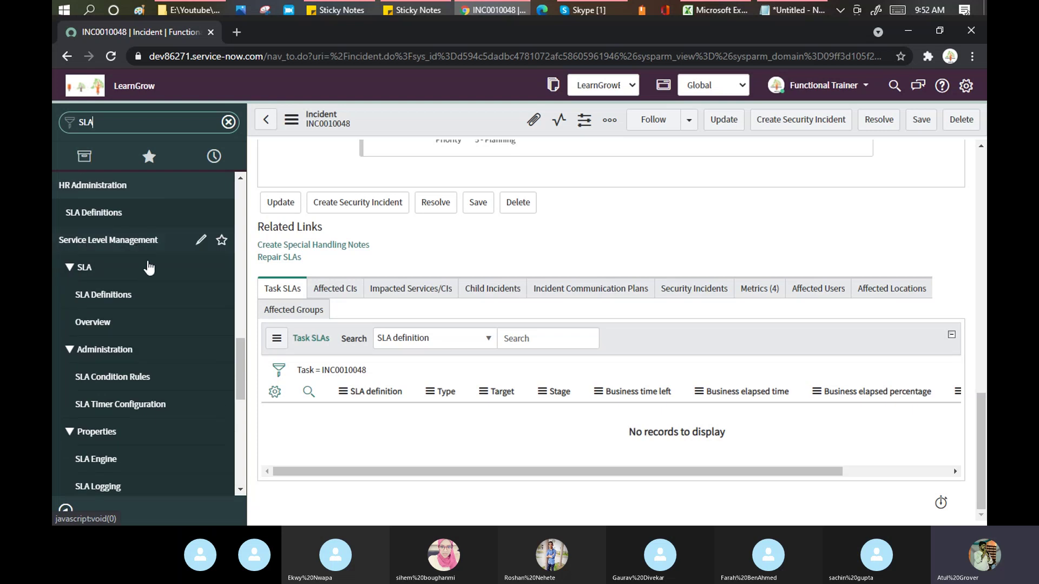
left_click(108, 296)
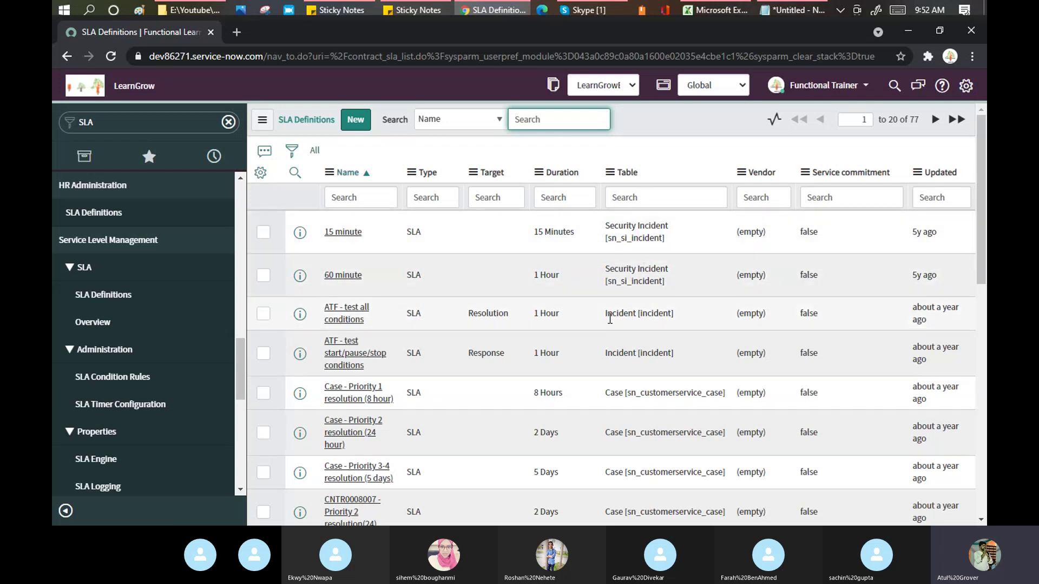
Filter the SLA definitions list to records whose table is Incident
left_click_drag(606, 314, 682, 322)
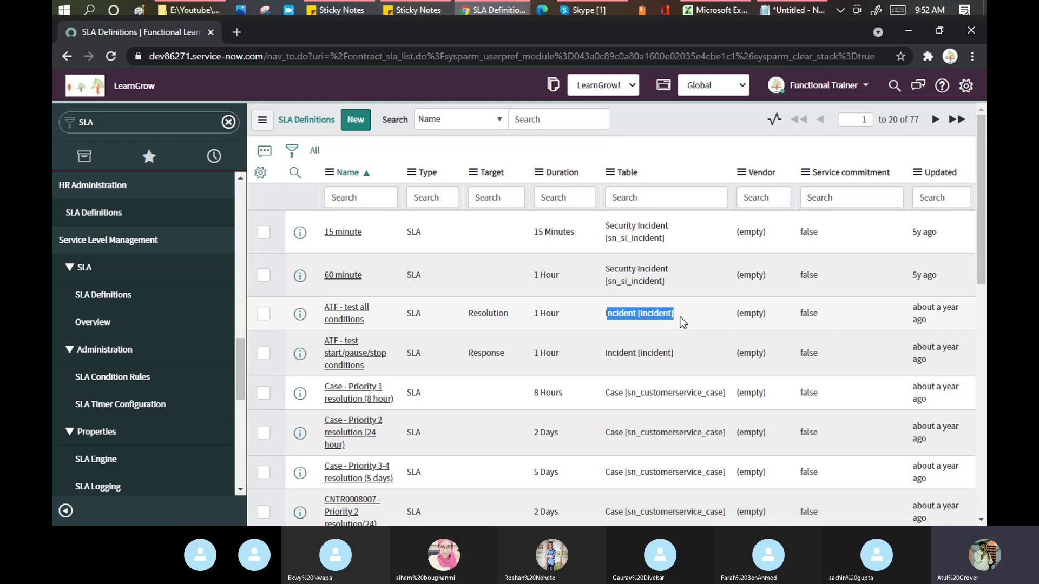
right_click(632, 311)
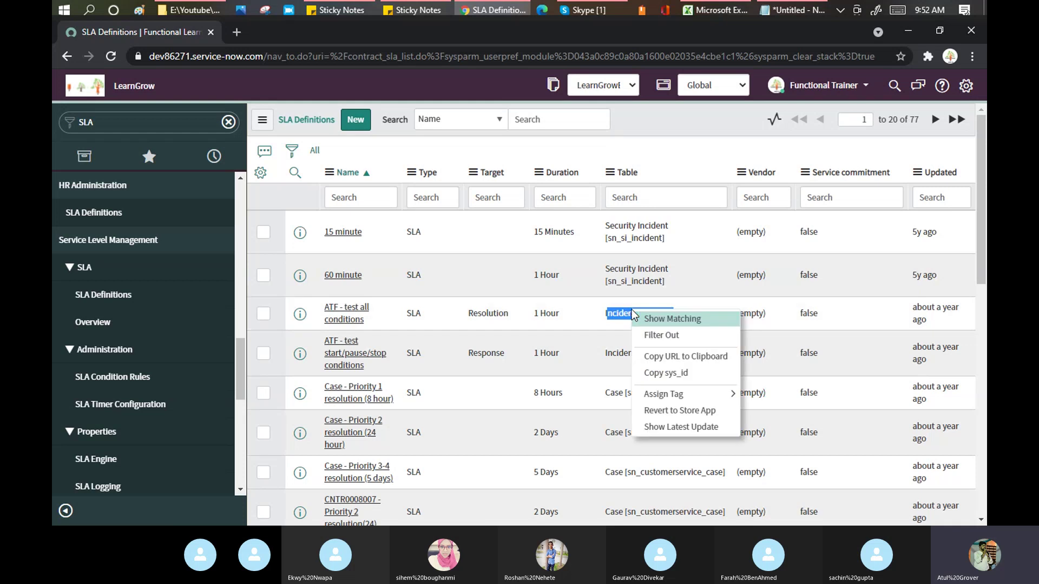
left_click(671, 320)
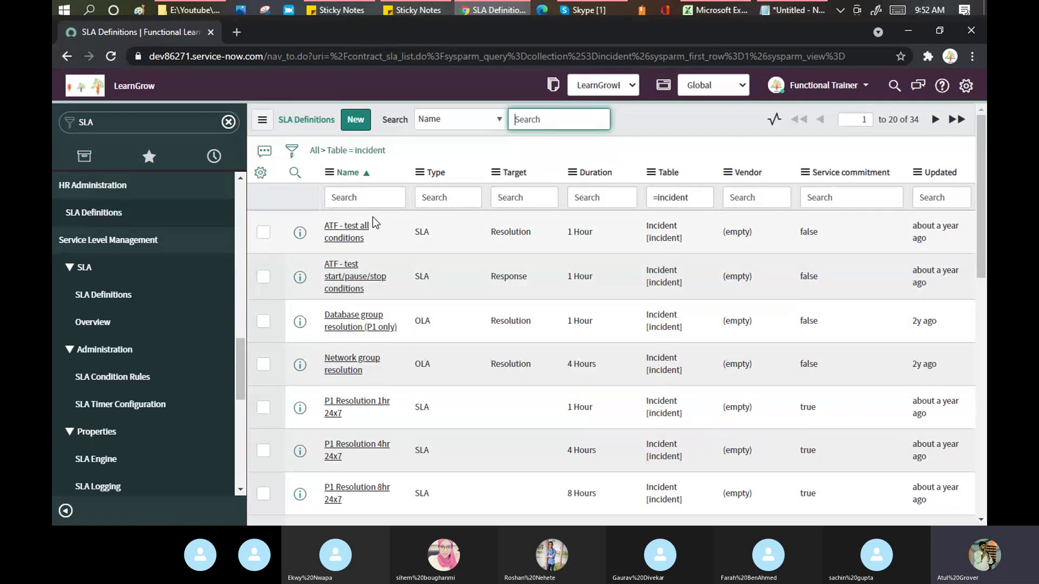
Look through the Incident SLA definitions, comparing the P1, P2 and P3 response and resolution entries
scroll(375, 223, "down", 7)
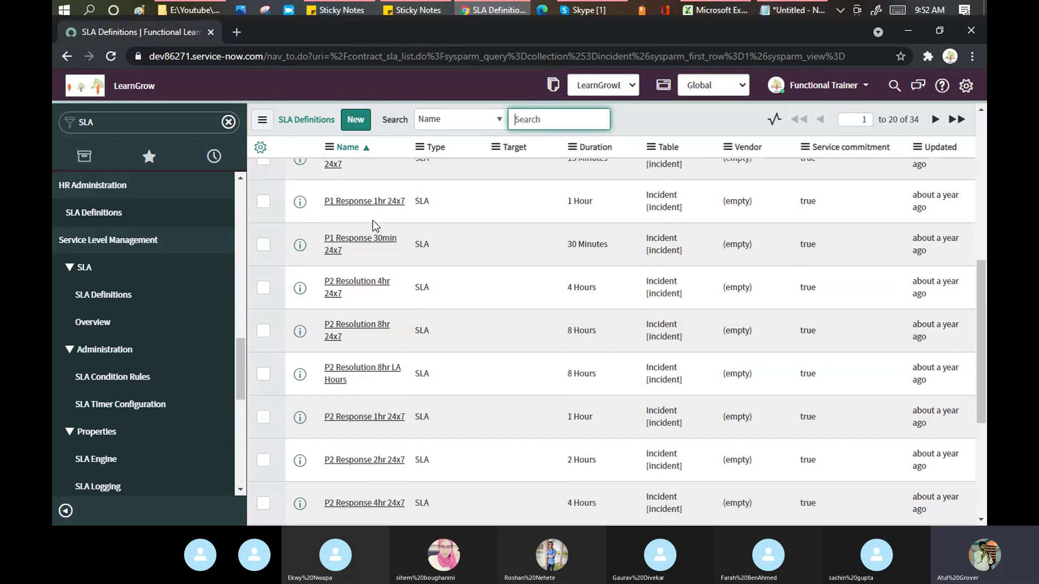
scroll(374, 224, "down", 4)
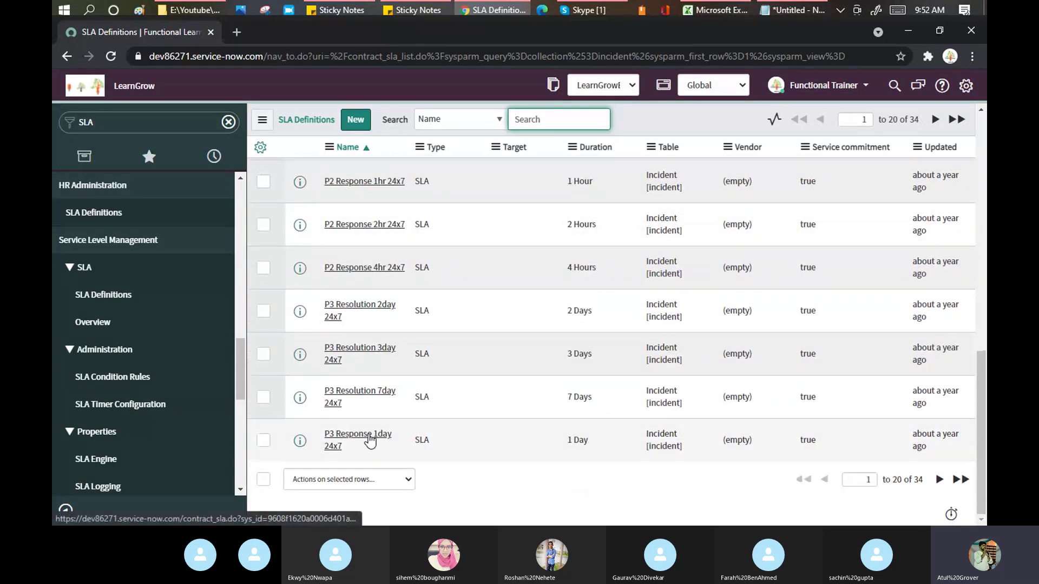
scroll(371, 346, "up", 3)
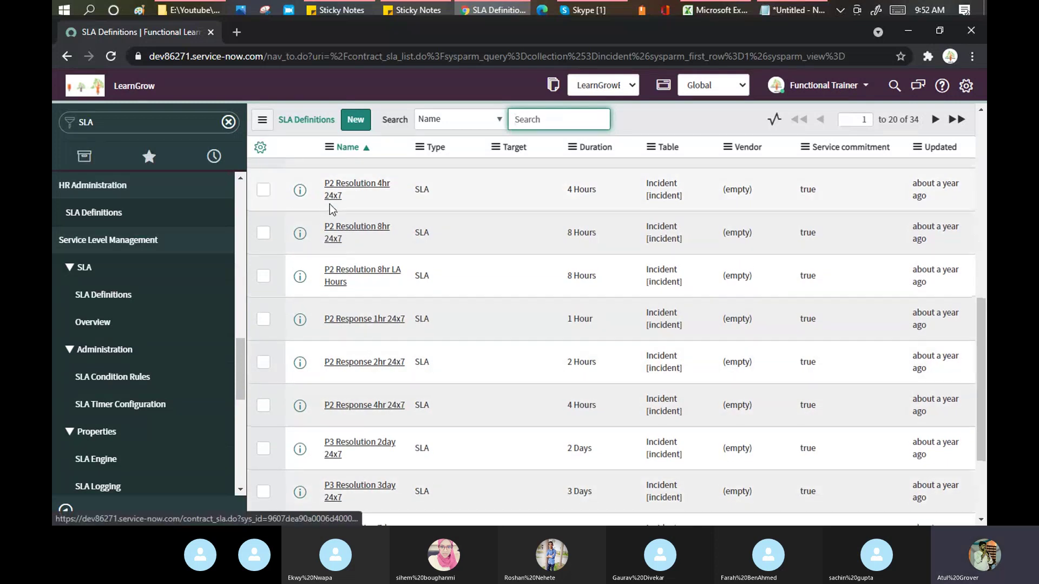
scroll(331, 209, "up", 5)
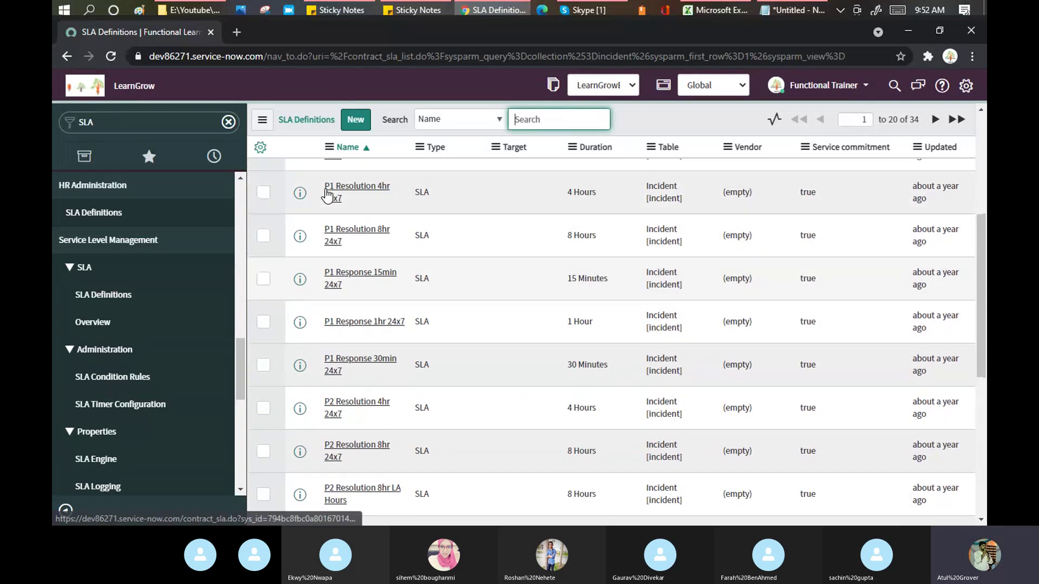
scroll(414, 232, "up", 1)
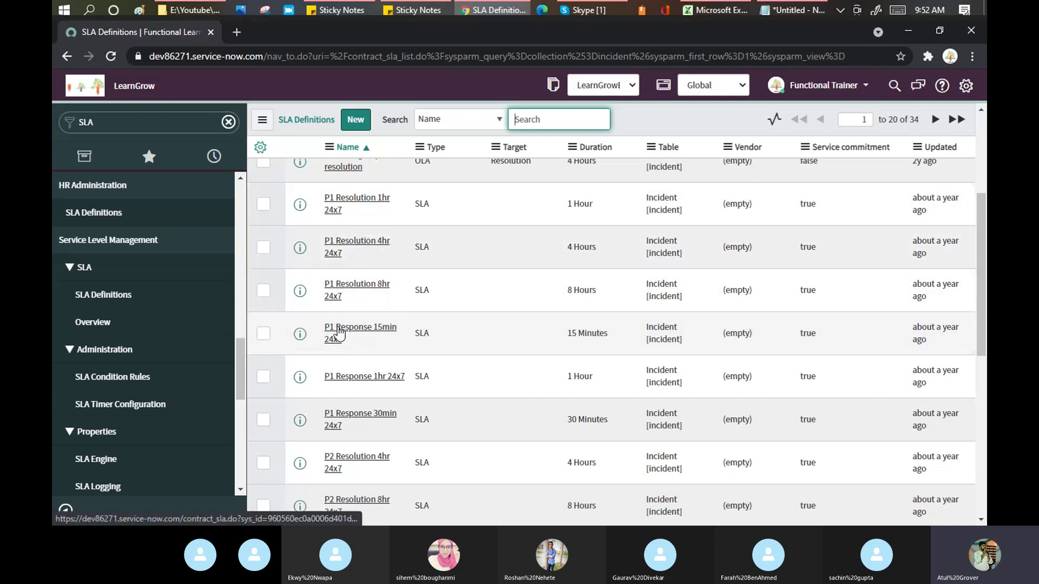
scroll(340, 373, "down", 1)
scroll(331, 346, "down", 1)
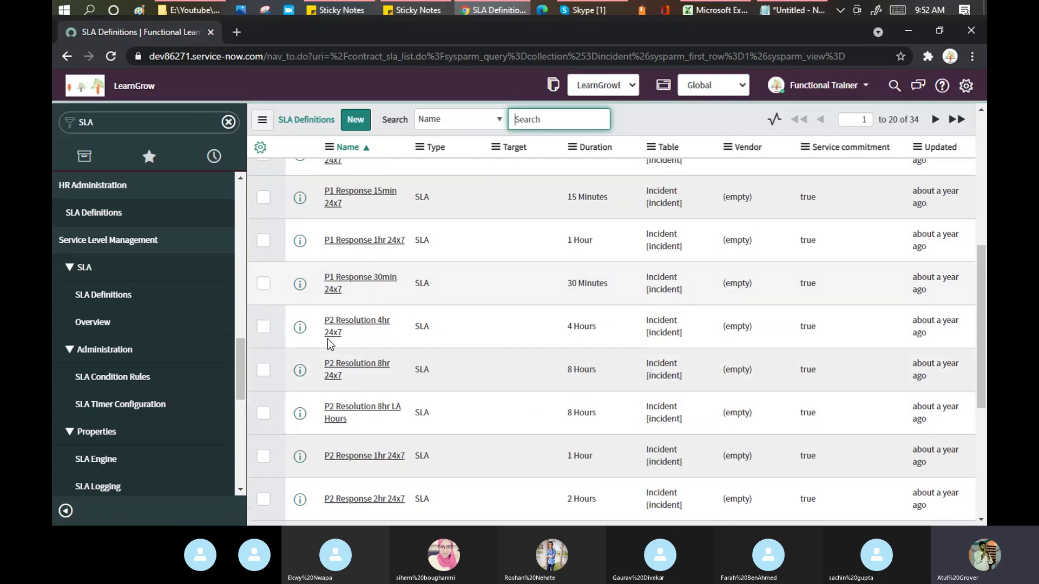
scroll(333, 352, "down", 3)
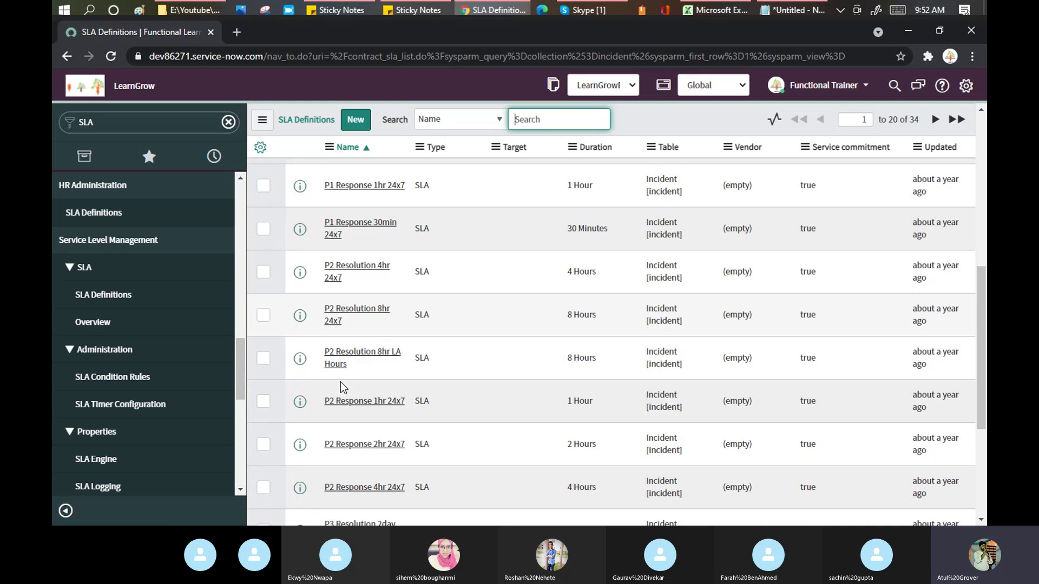
scroll(341, 344, "down", 1)
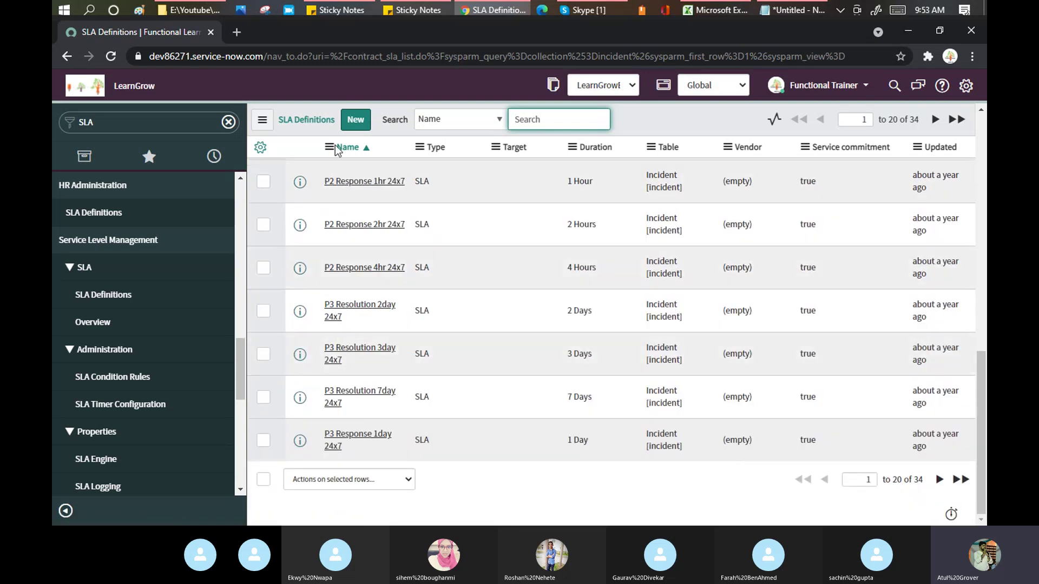
Show 100 rows per page in the SLA definitions list and look through the remaining Incident entries
left_click(263, 120)
mouse_move(303, 177)
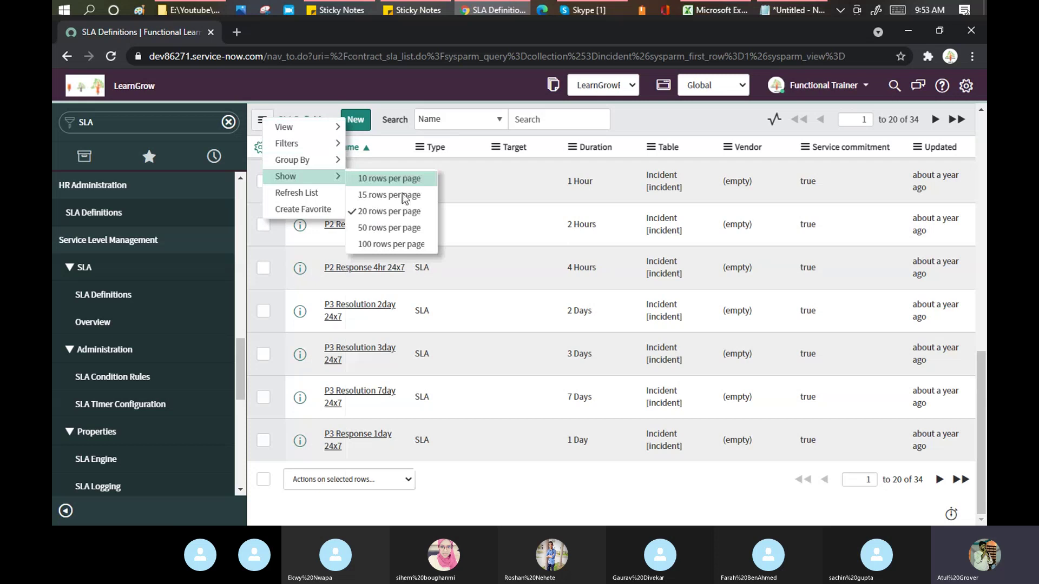
left_click(404, 245)
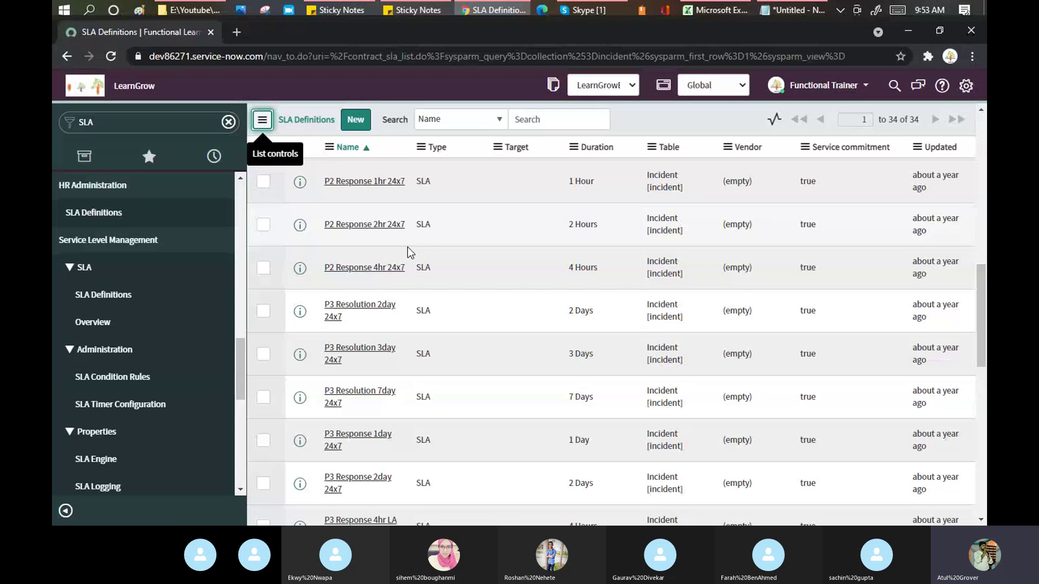
scroll(406, 248, "down", 10)
scroll(407, 260, "up", 3)
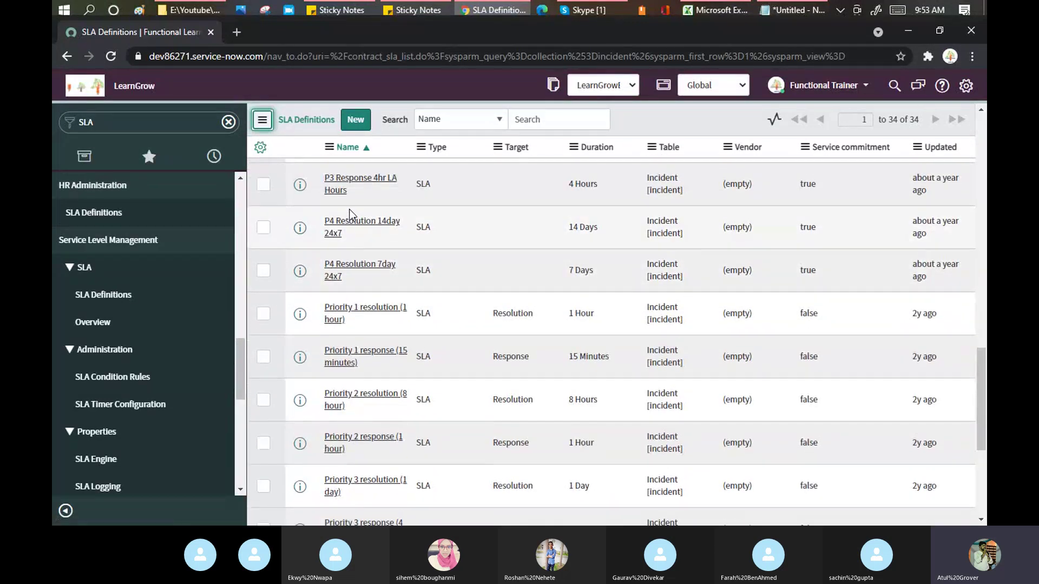
scroll(360, 212, "down", 3)
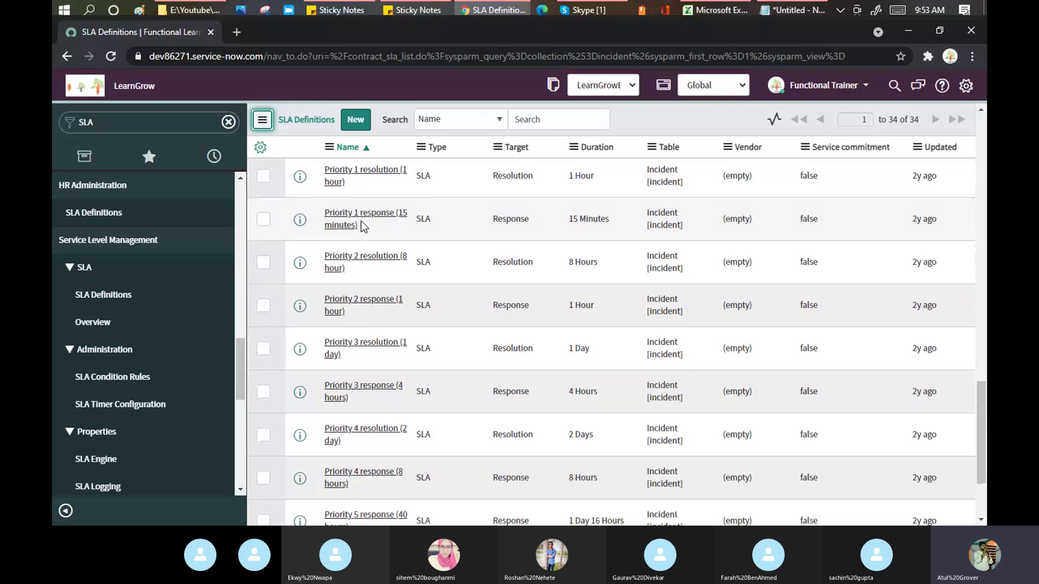
scroll(361, 217, "down", 3)
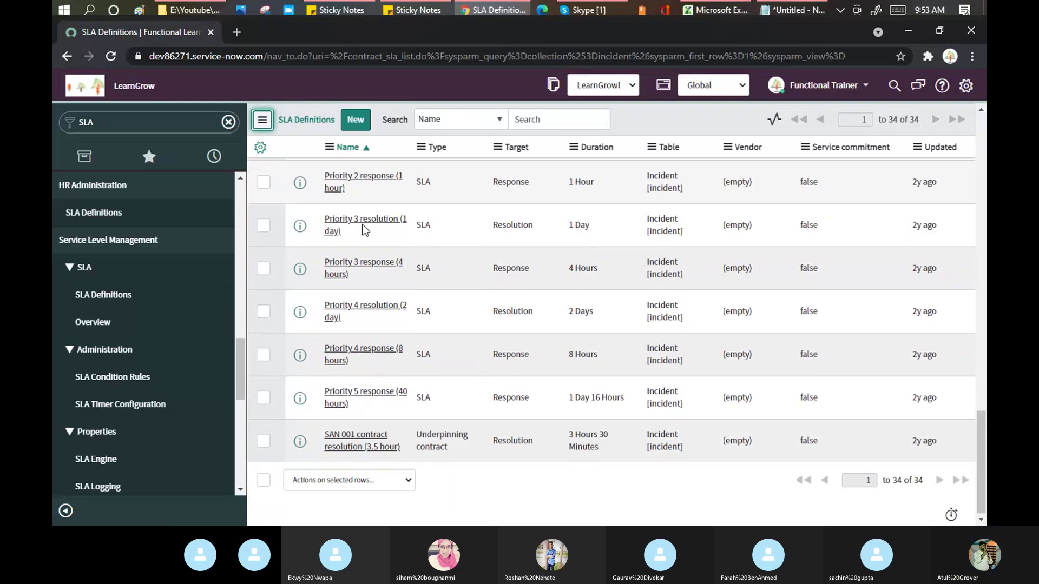
Open the Open incidents module in a new browser tab and check the priority of the "Hello to SLA" incident
left_click(124, 124)
type("in")
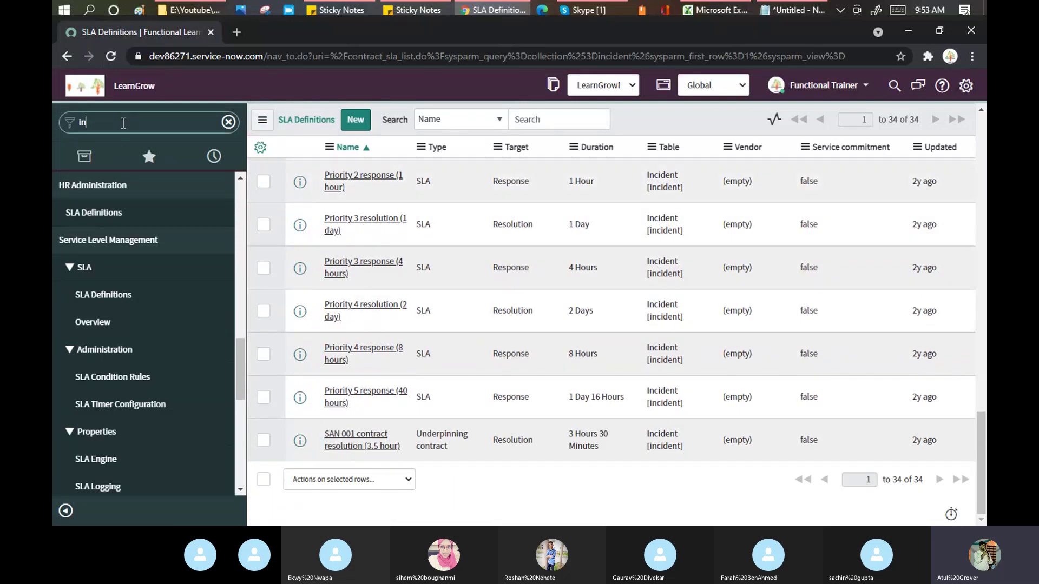
type("cidne")
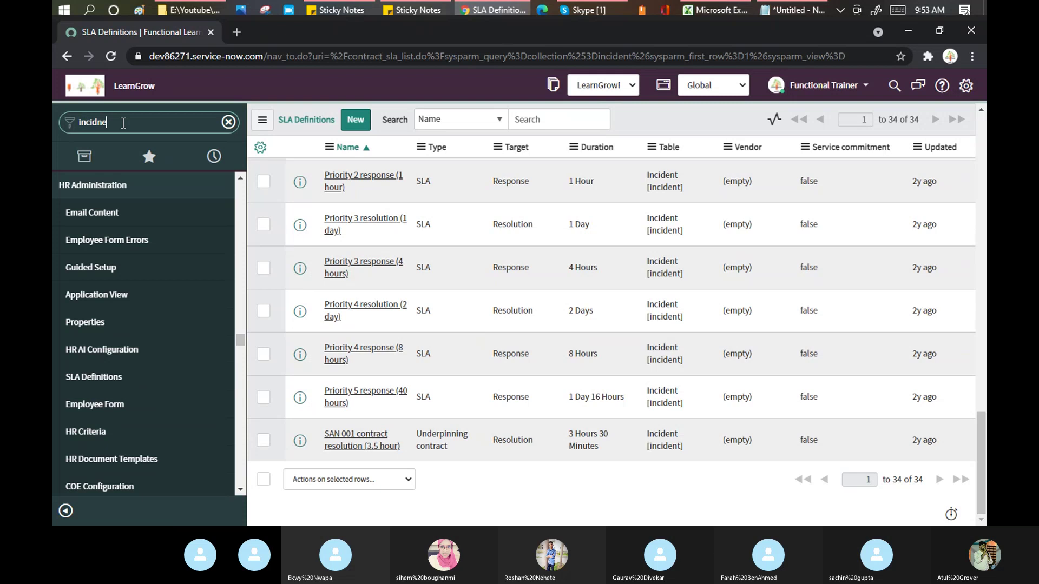
key("BackSpace")
key("BackSpace")
key("BackSpace")
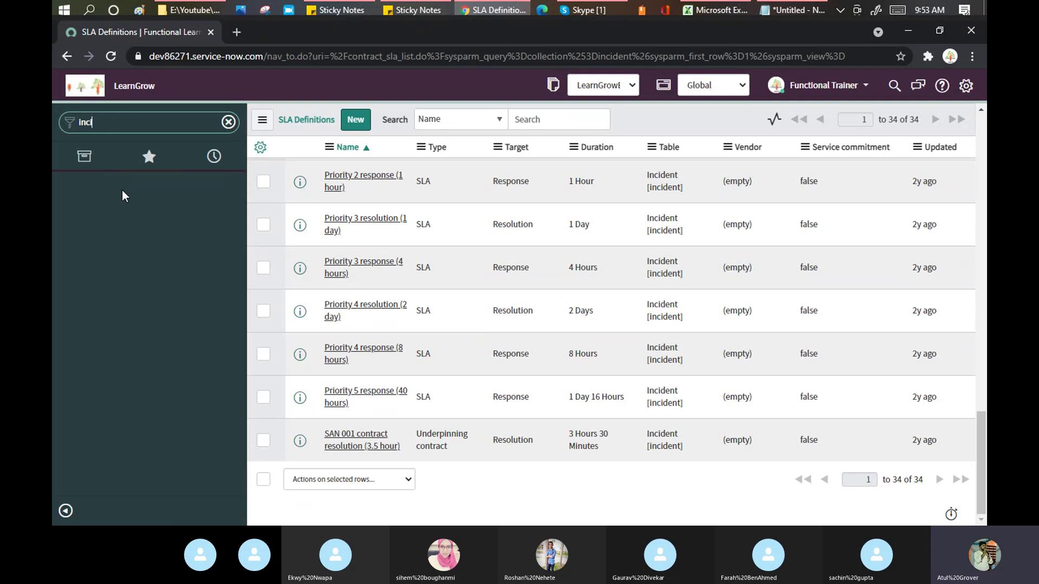
type("dent")
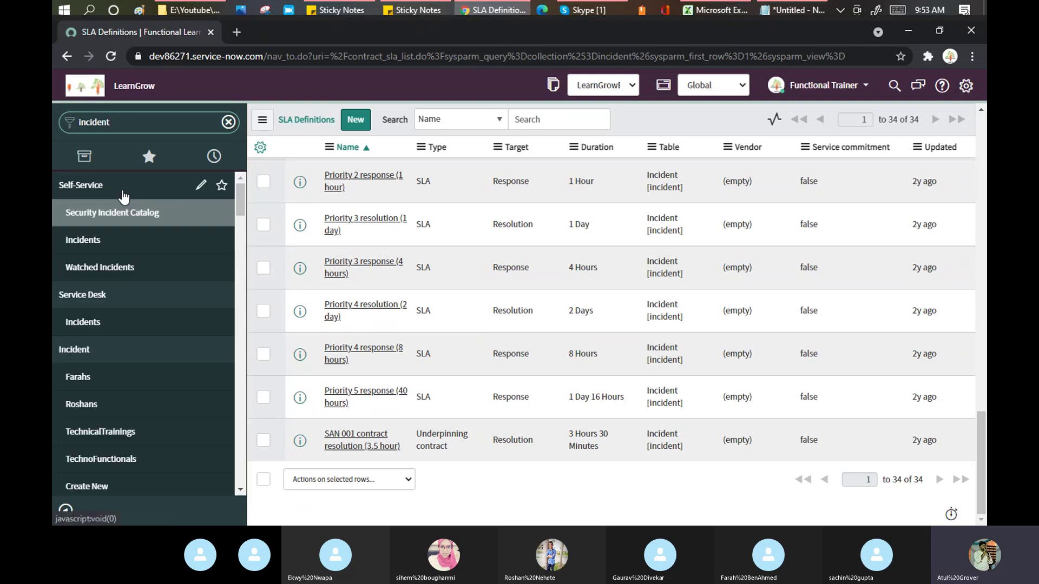
scroll(155, 348, "down", 4)
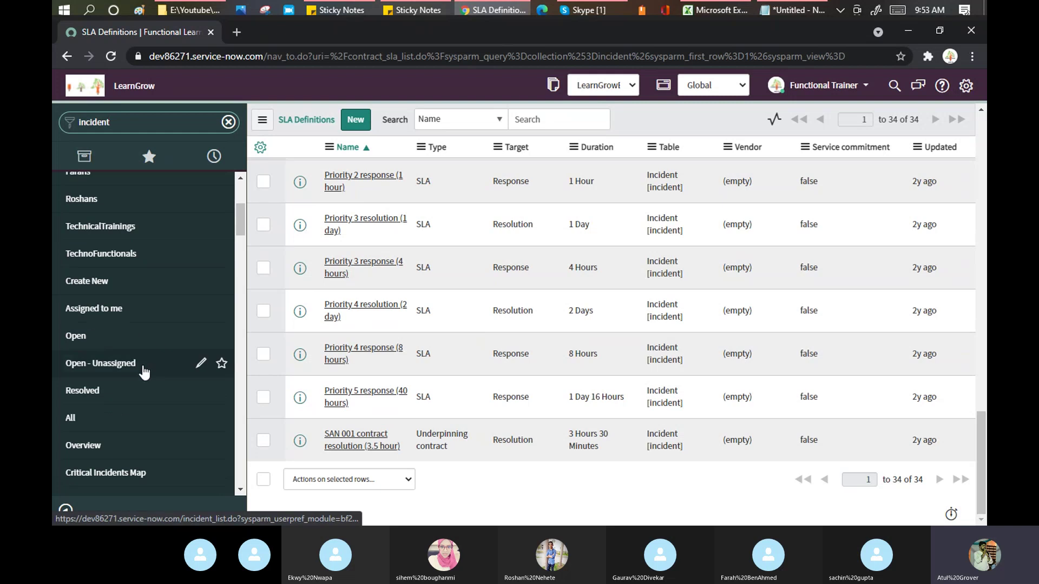
middle_click(76, 337)
left_click(274, 32)
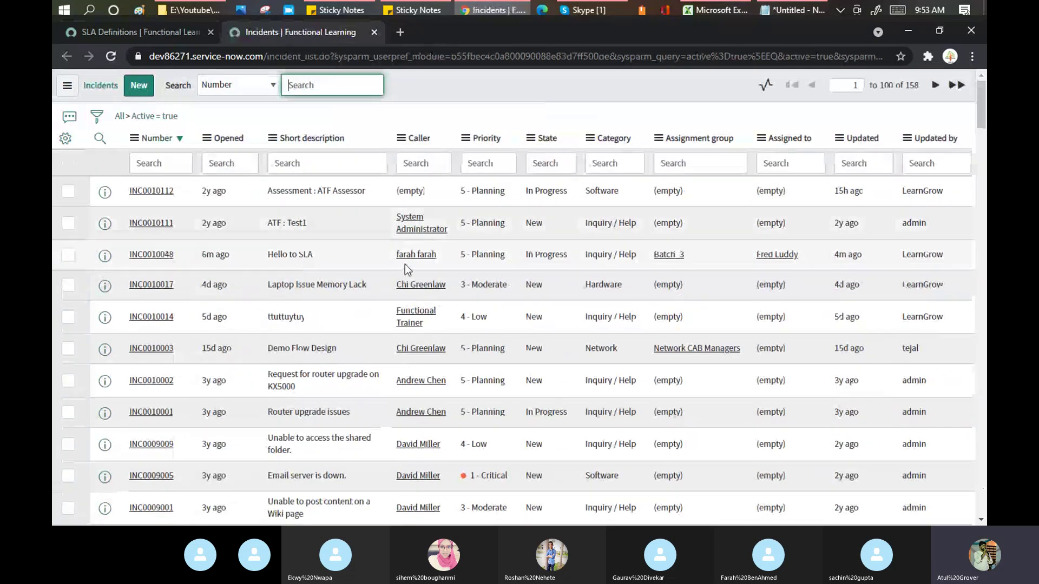
left_click_drag(504, 254, 454, 257)
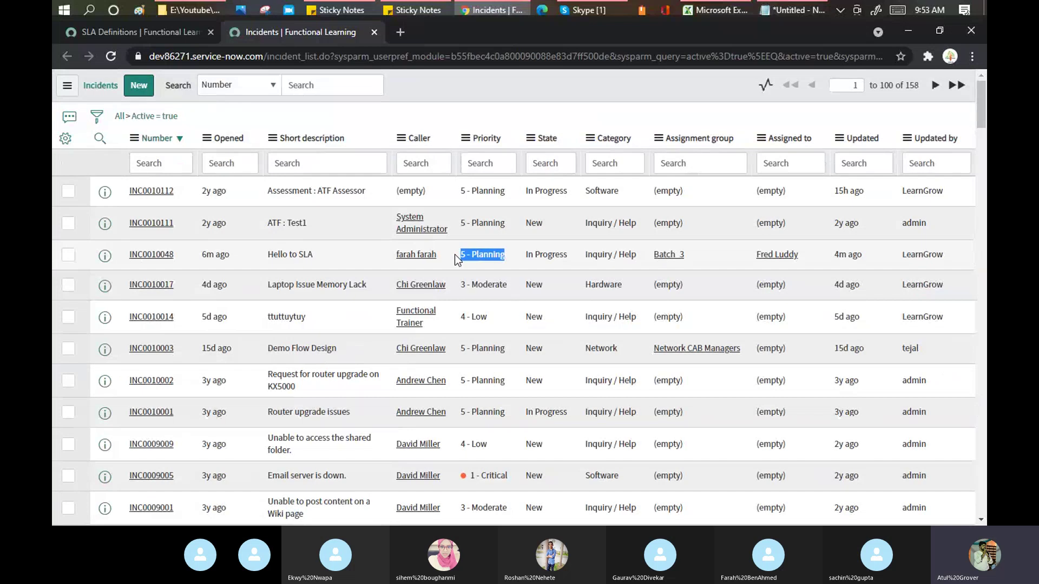
Open the Priority 5 response (40 hours) SLA definition and examine its settings and start conditions
left_click(148, 31)
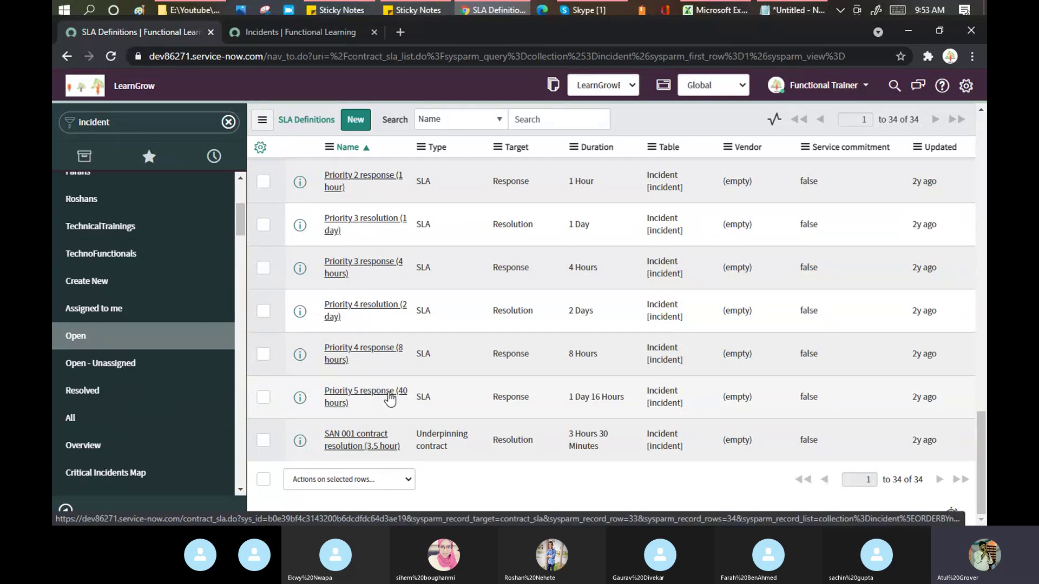
left_click(351, 396)
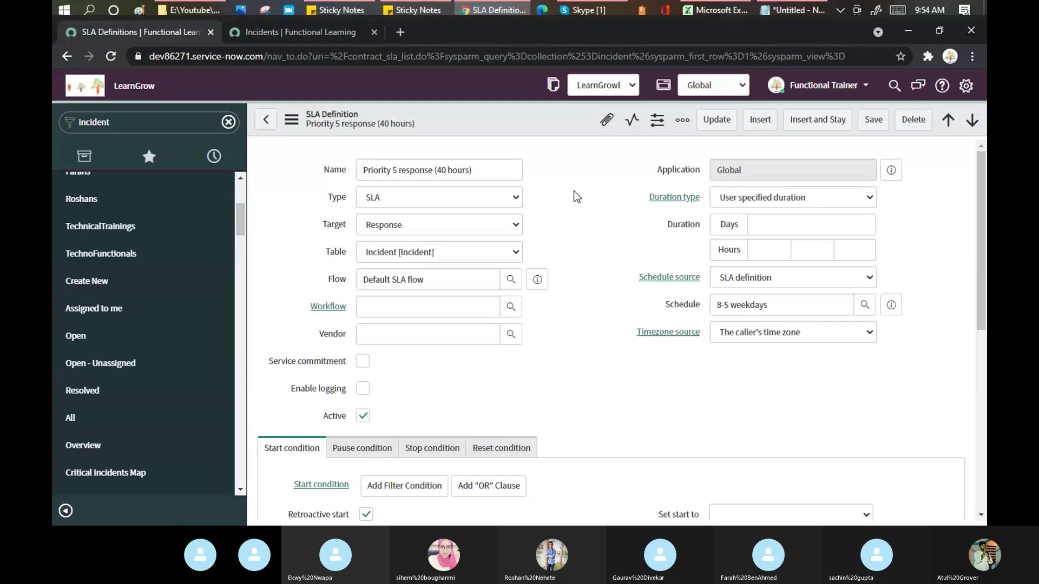
scroll(577, 196, "down", 10)
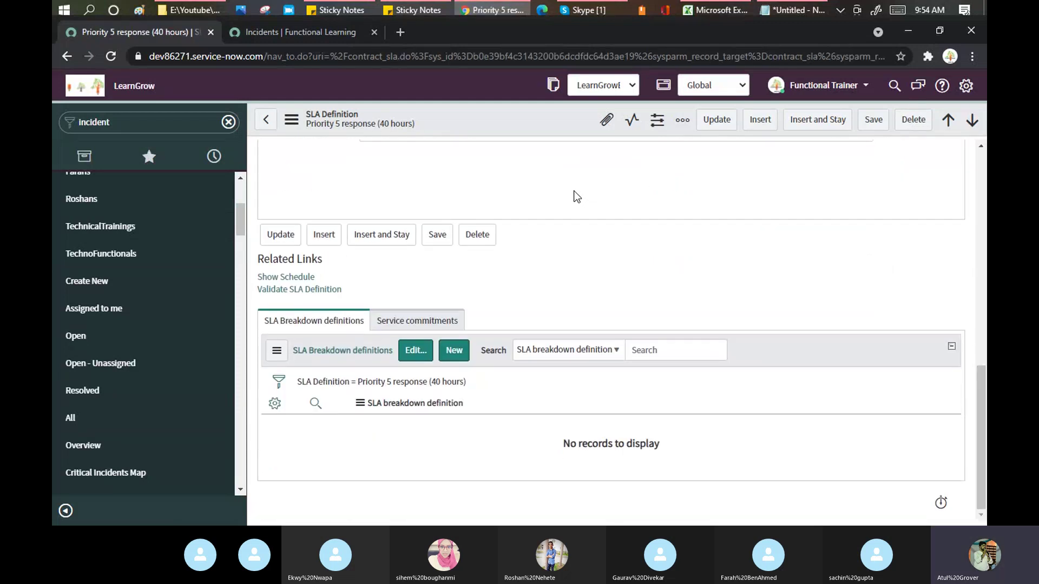
scroll(574, 206, "up", 4)
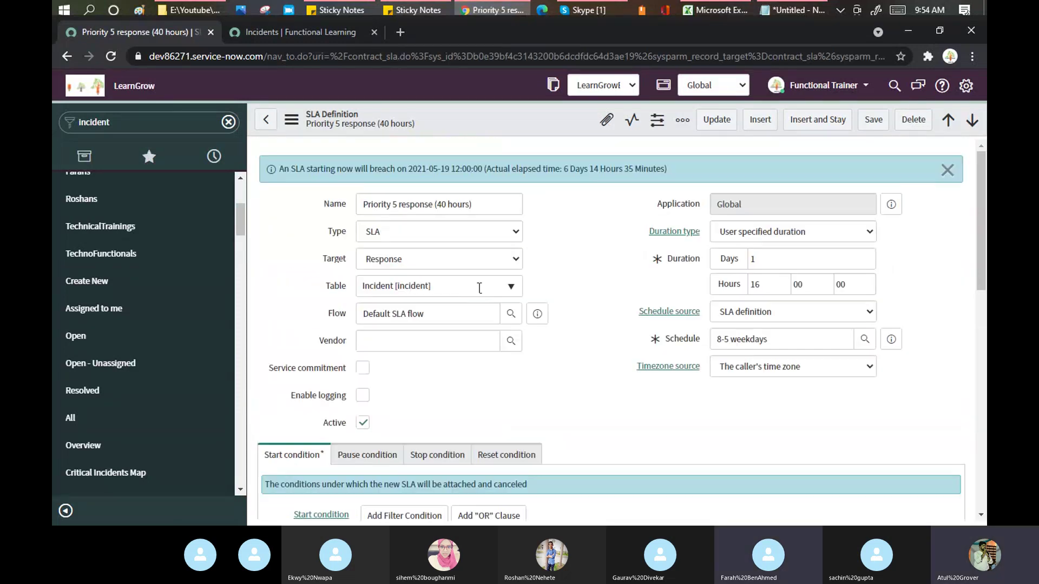
scroll(482, 306, "down", 6)
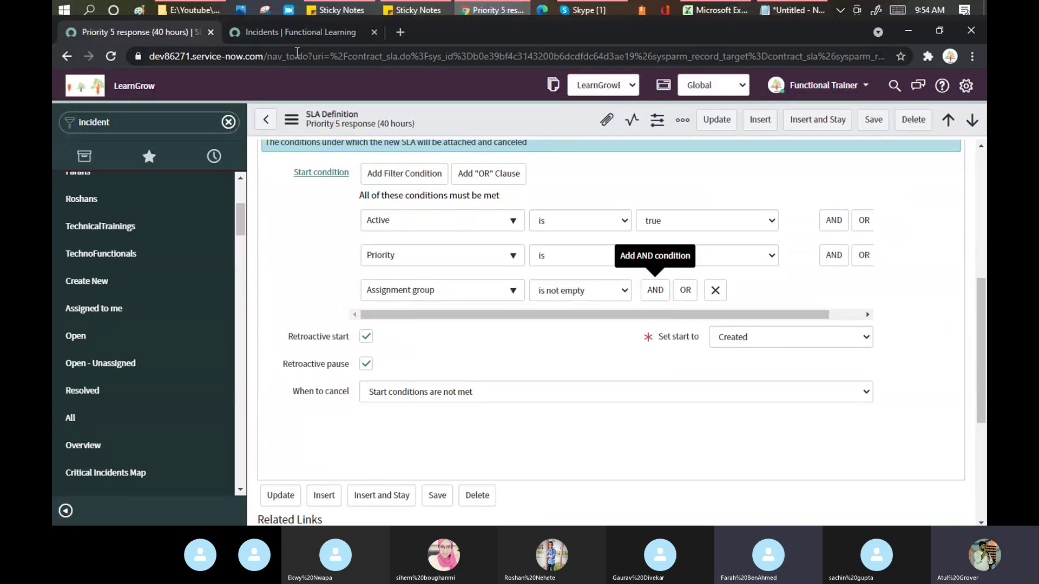
Compare the "Hello to SLA" incident's values in the incidents list with the Priority 5 response definition's start conditions and name
left_click(297, 32)
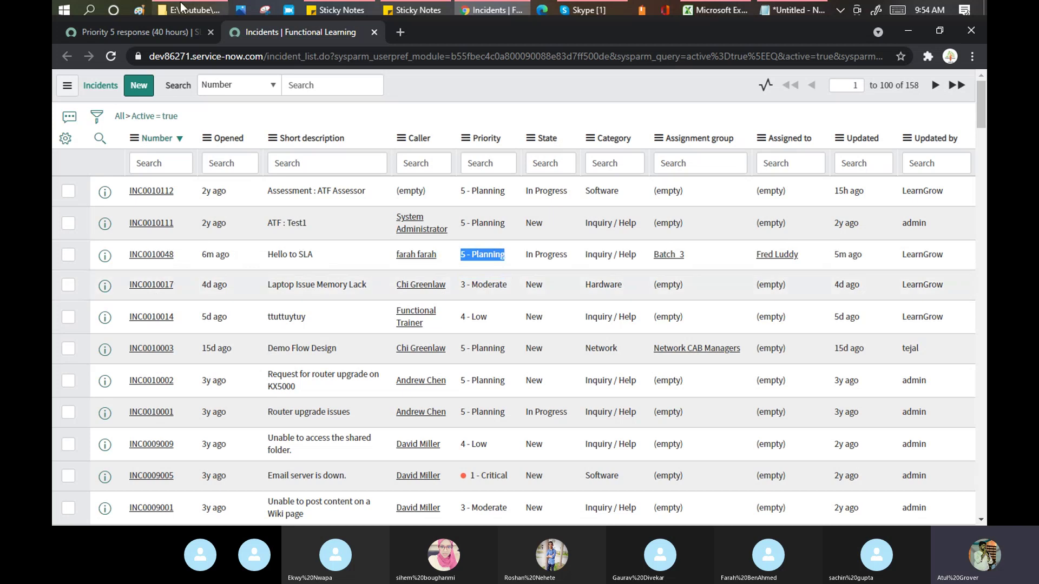
left_click(132, 35)
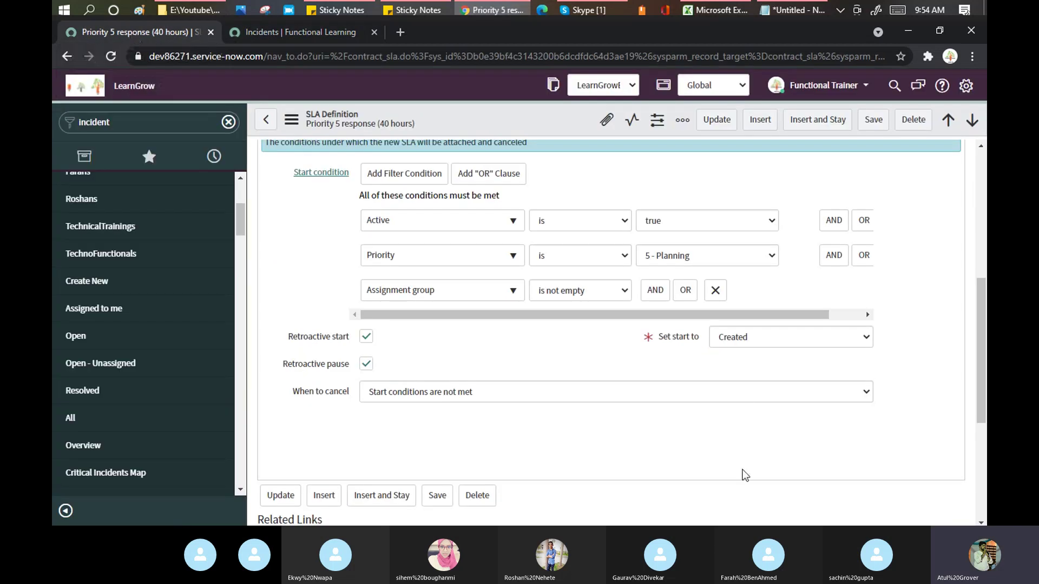
scroll(829, 411, "up", 6)
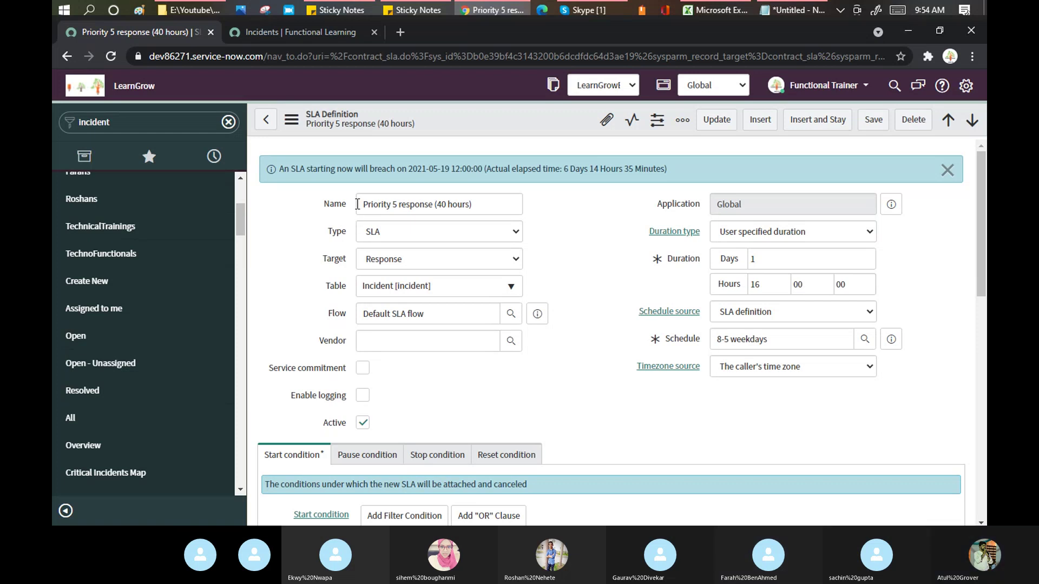
left_click_drag(357, 204, 483, 205)
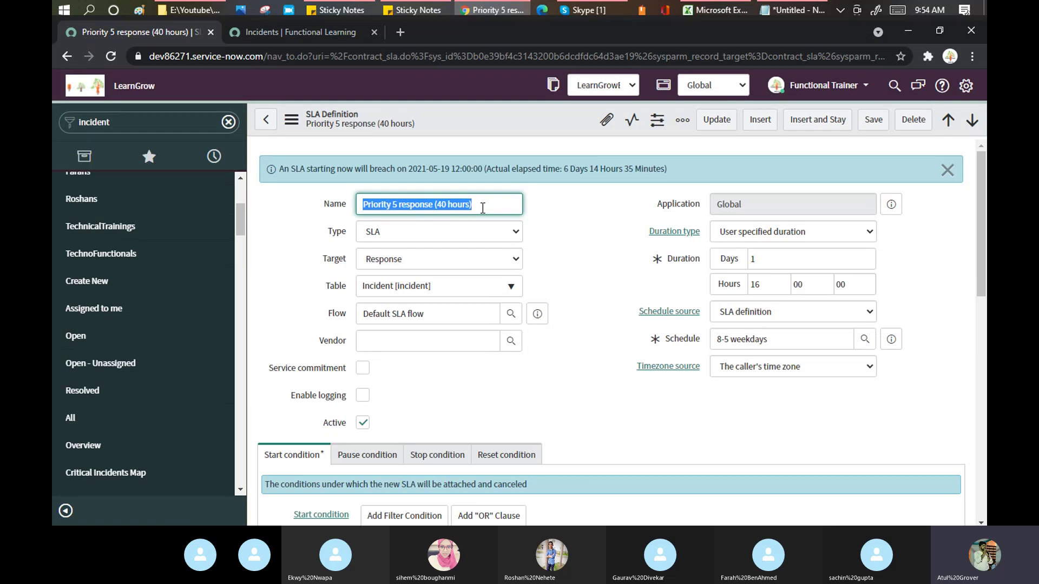
Open incident INC0010002 from the open incidents list and check its Task SLAs related list
left_click(284, 29)
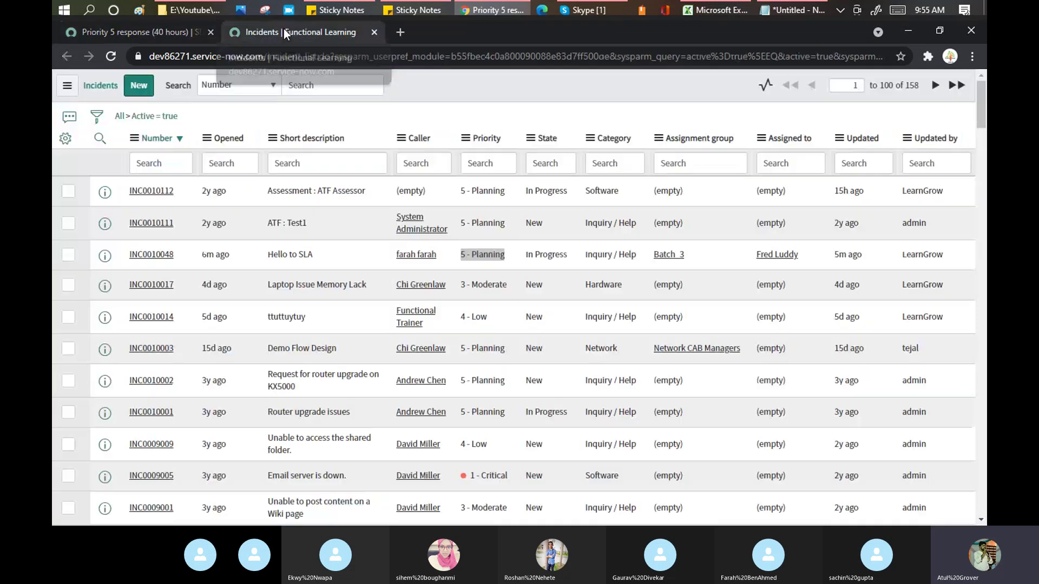
left_click(165, 382)
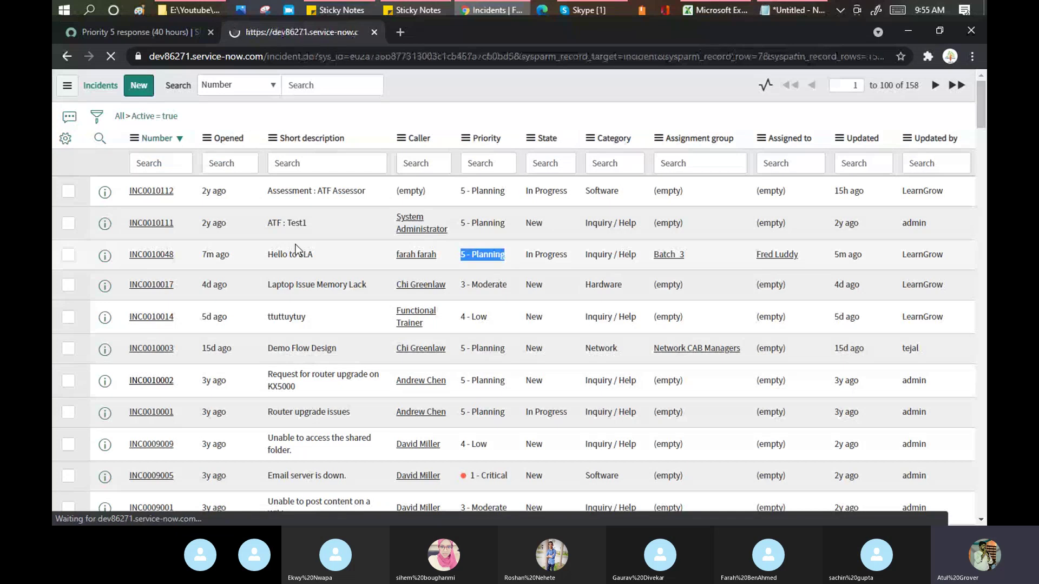
scroll(440, 266, "down", 15)
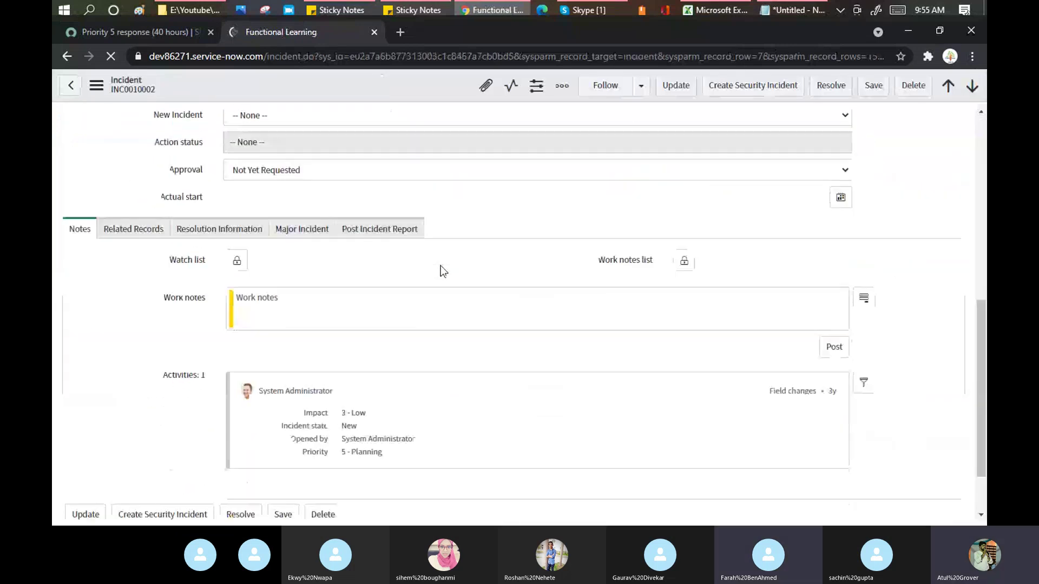
scroll(441, 266, "down", 5)
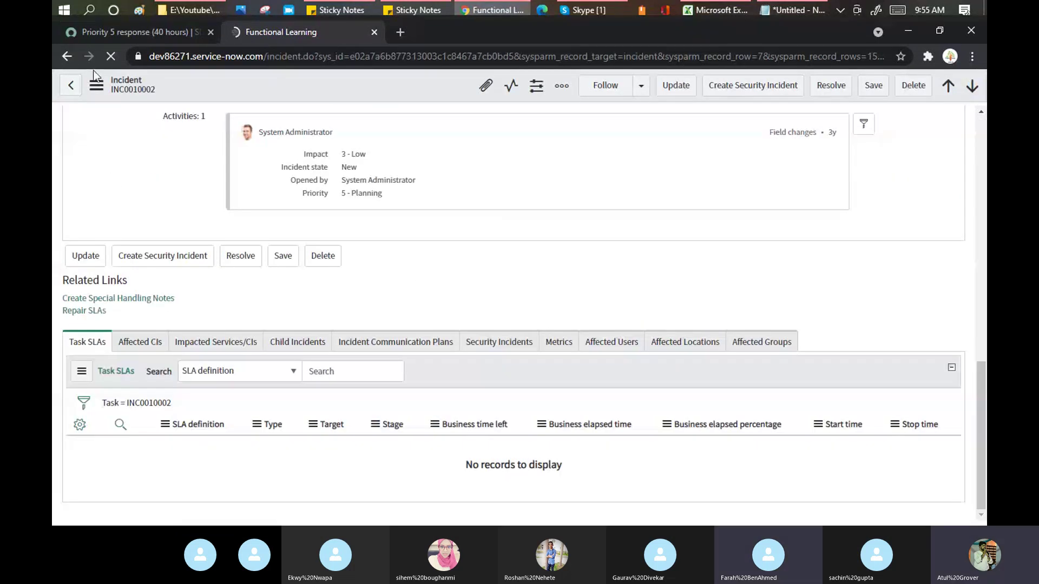
Return to the open incidents list, open incident INC0007001 and check its Task SLAs related list
left_click(68, 85)
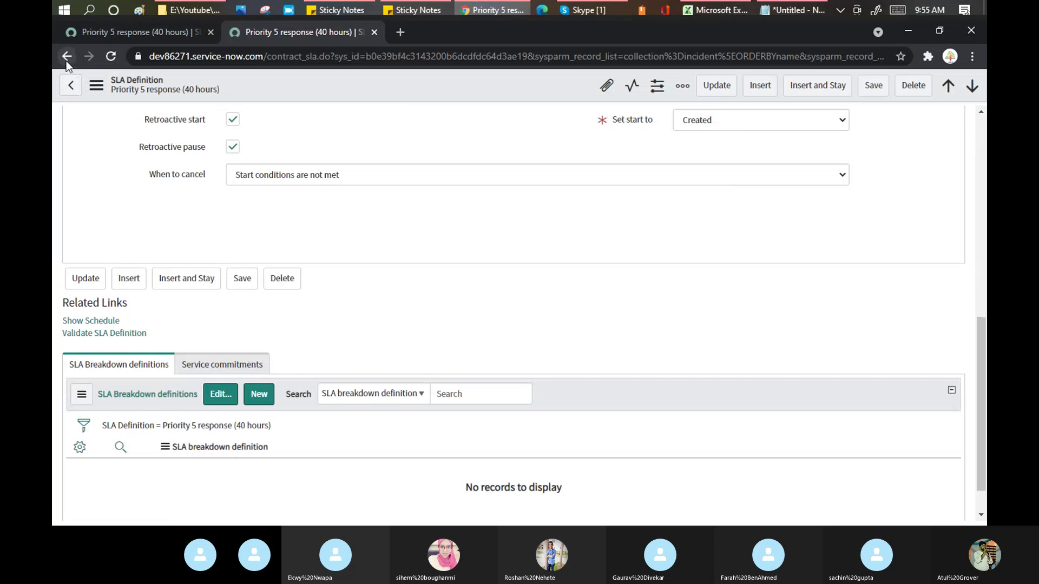
left_click(71, 86)
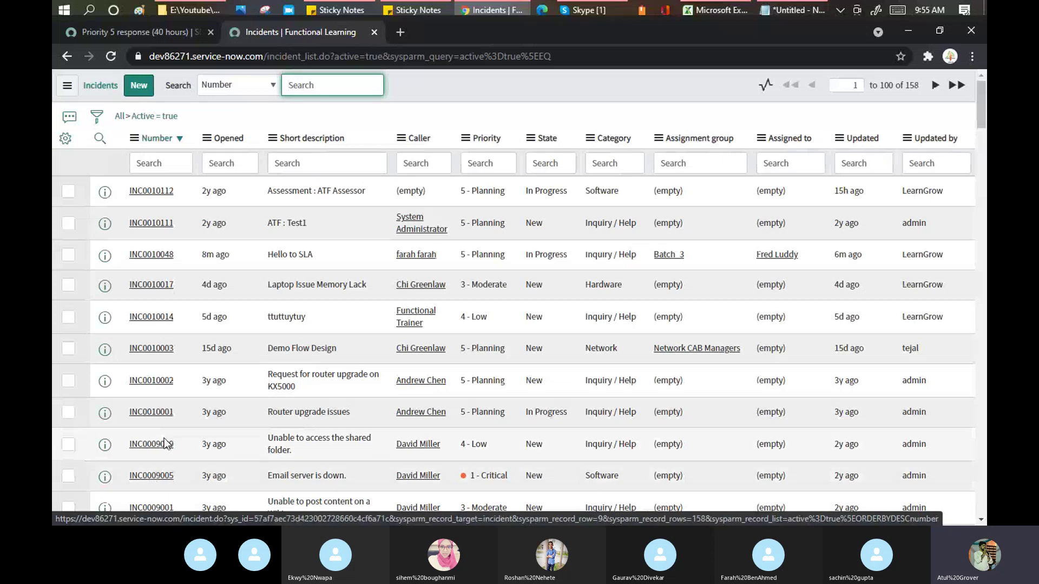
scroll(152, 482, "down", 4)
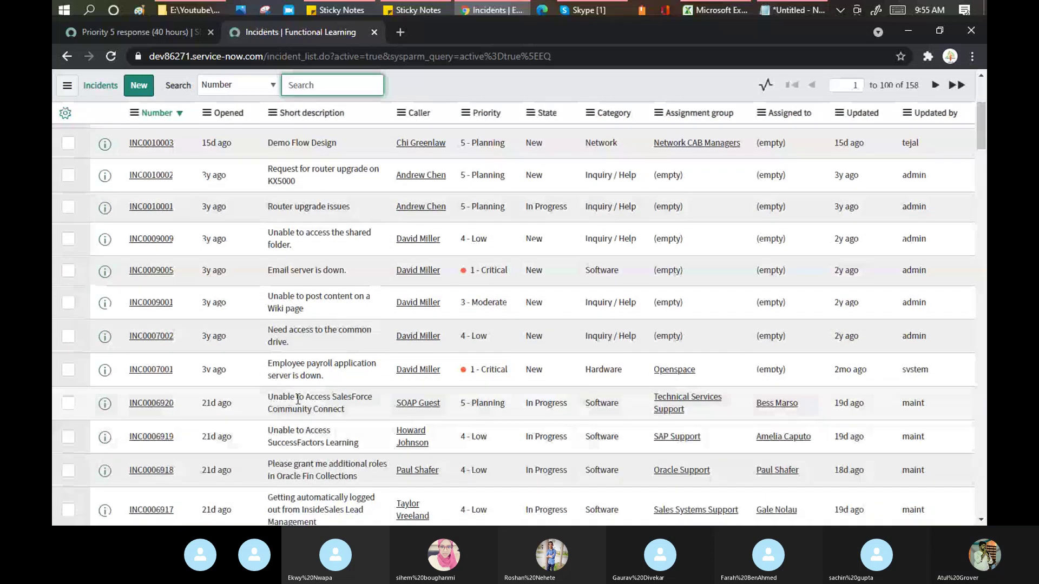
left_click(155, 369)
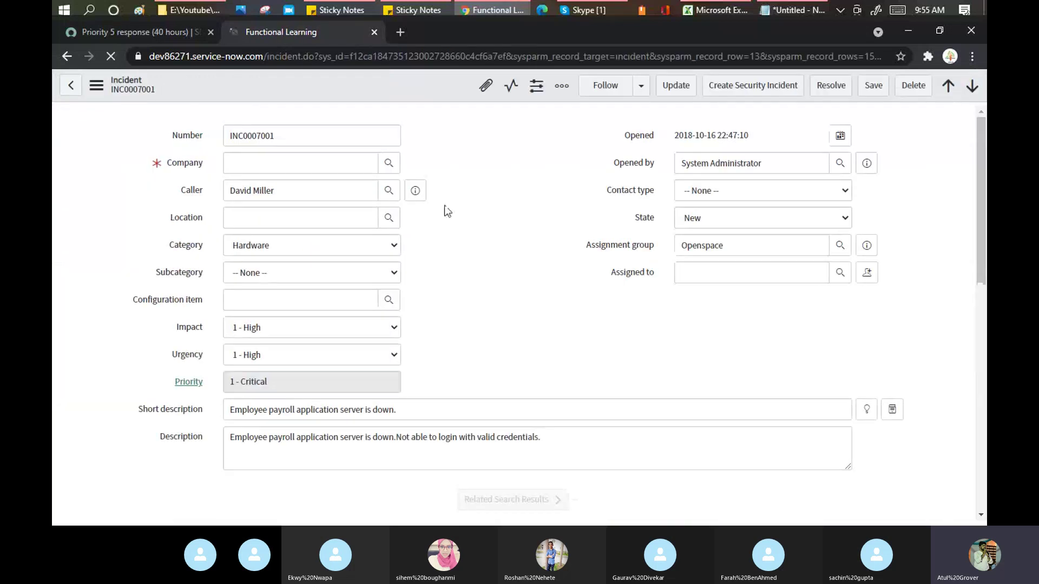
scroll(490, 209, "down", 10)
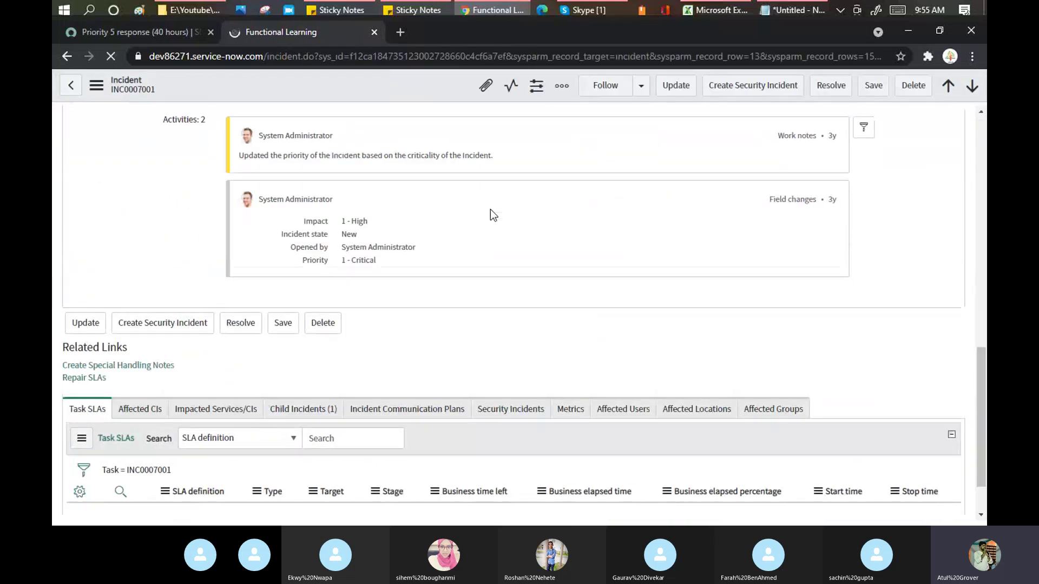
scroll(491, 210, "down", 10)
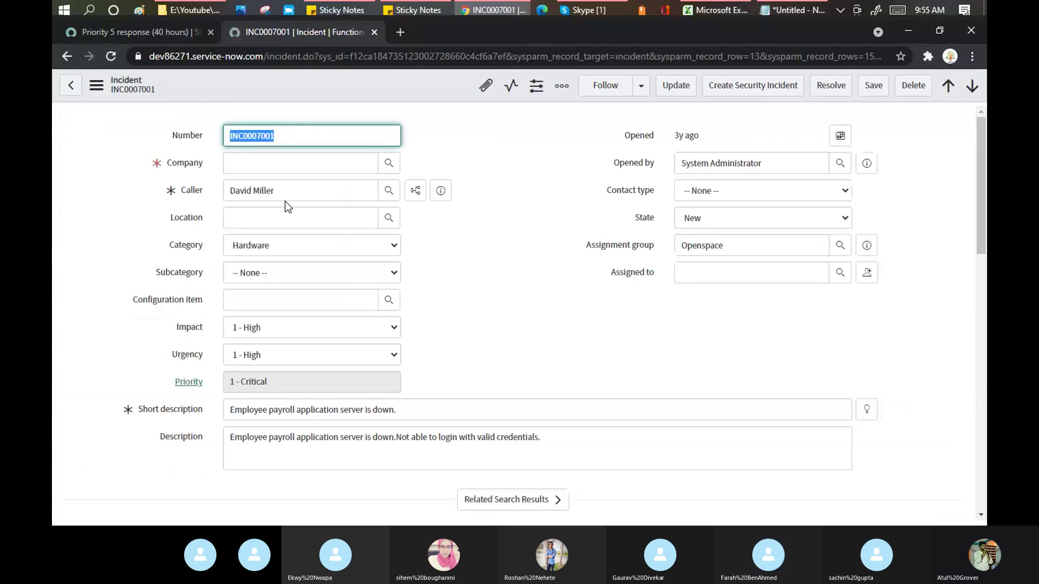
Set the incident's company to ACME Australia, save the record and check its Task SLAs related list
left_click(289, 165)
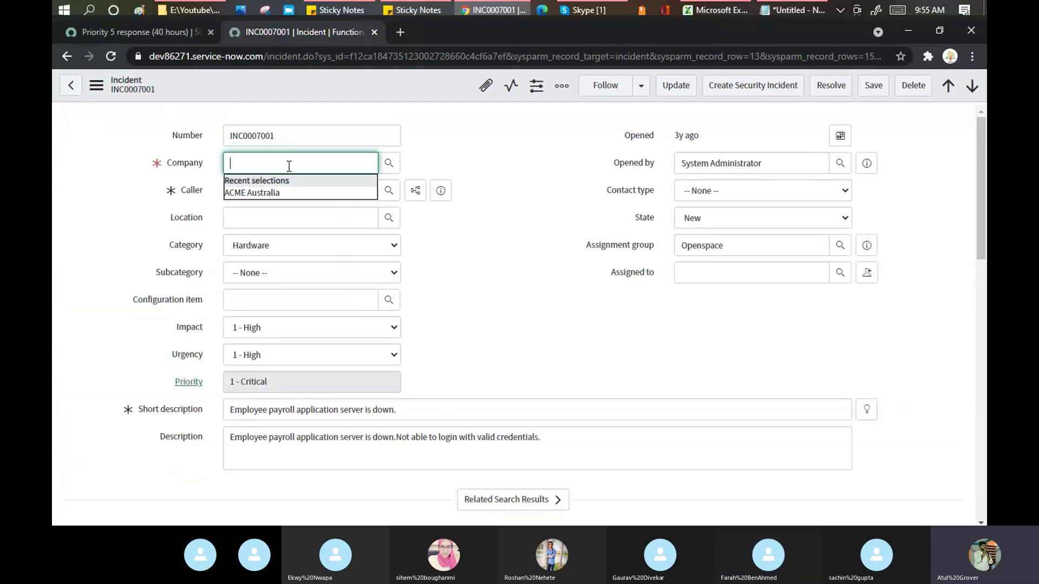
left_click(276, 194)
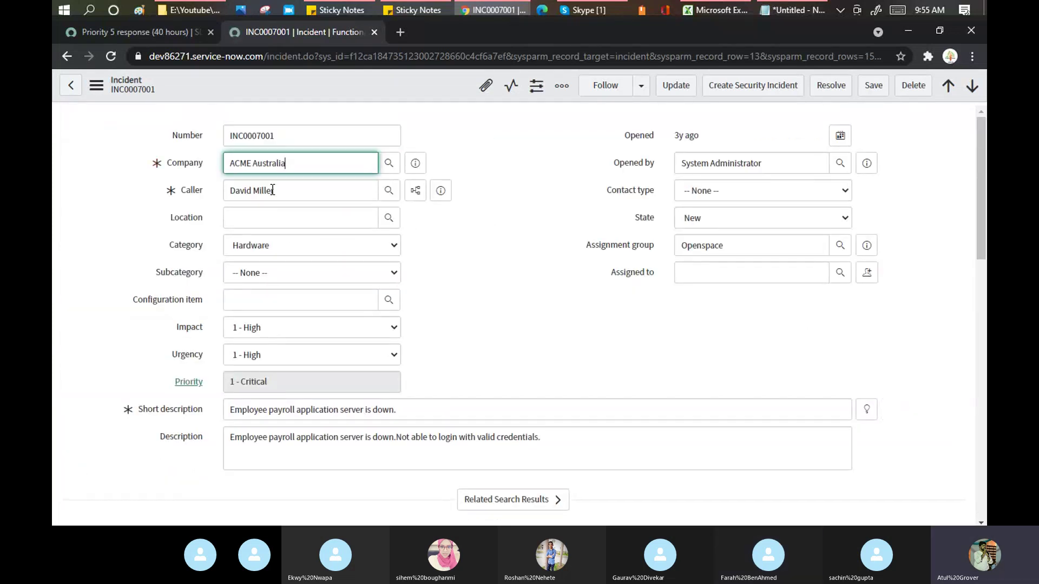
right_click(431, 90)
left_click(440, 94)
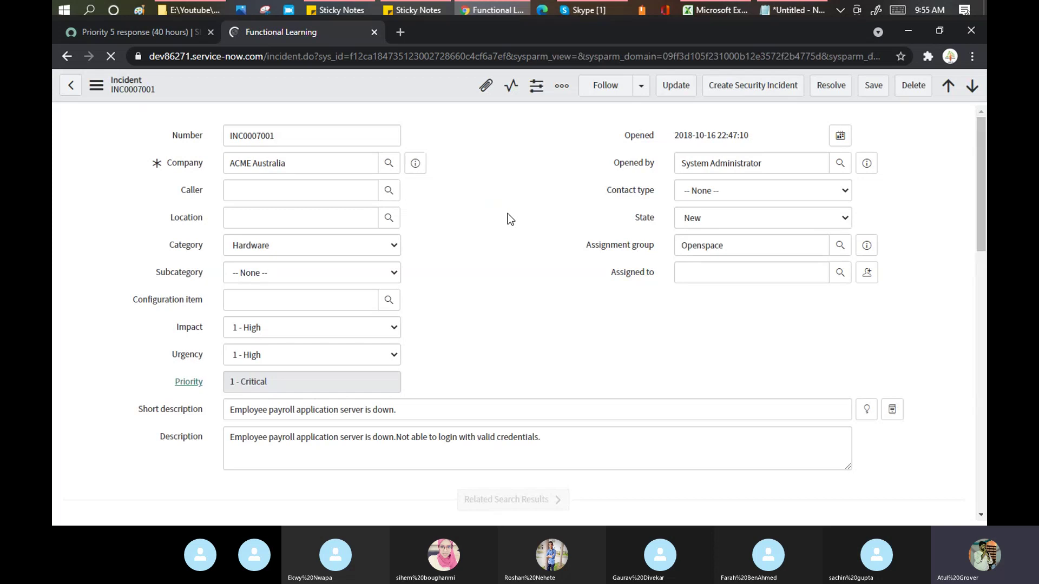
scroll(509, 217, "down", 15)
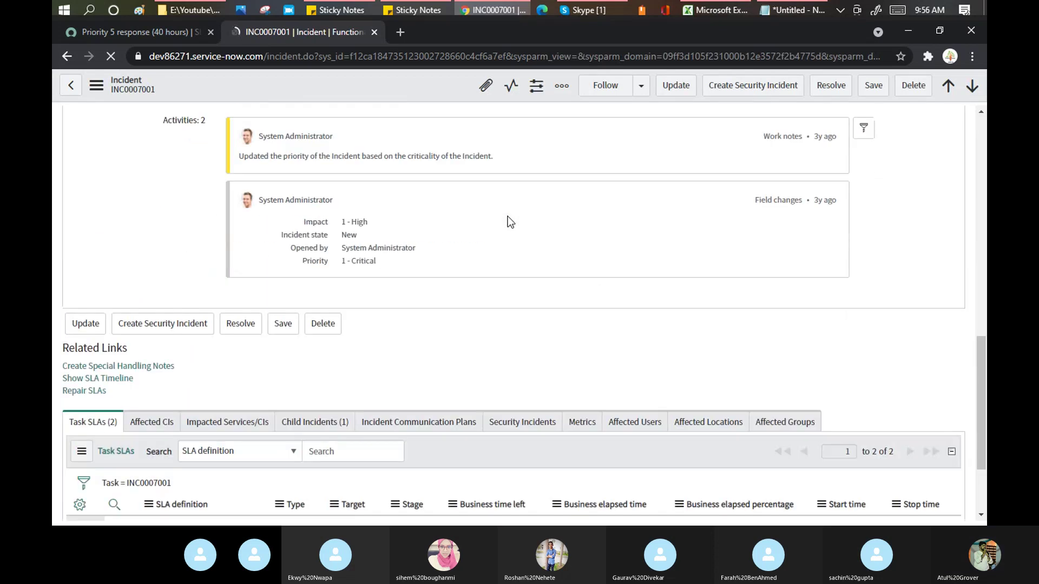
Compare the Priority 1 response SLA attached to INC0007001 with the Priority 5 response definition's name
scroll(510, 222, "down", 3)
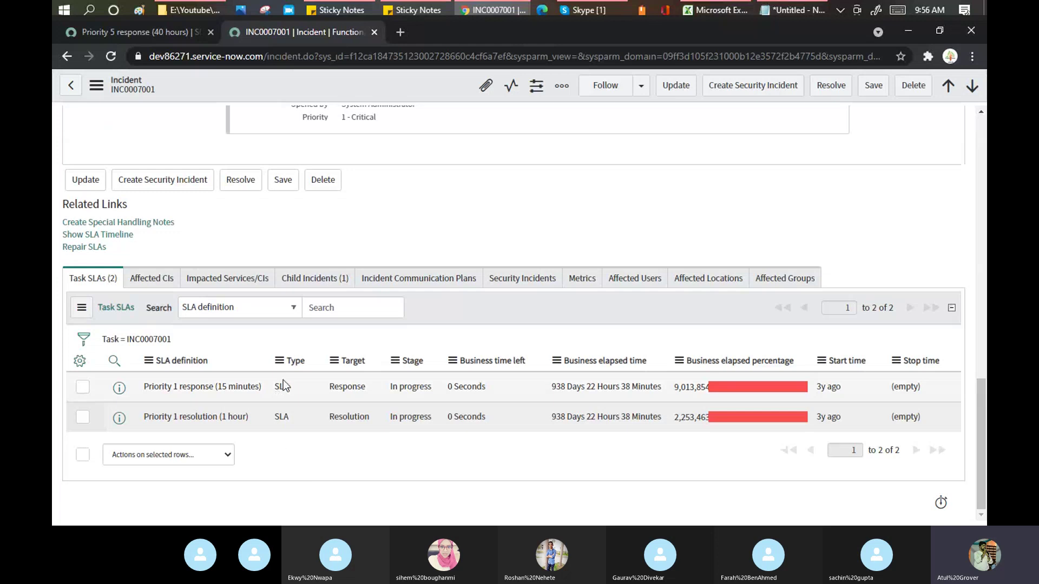
left_click_drag(271, 391, 138, 382)
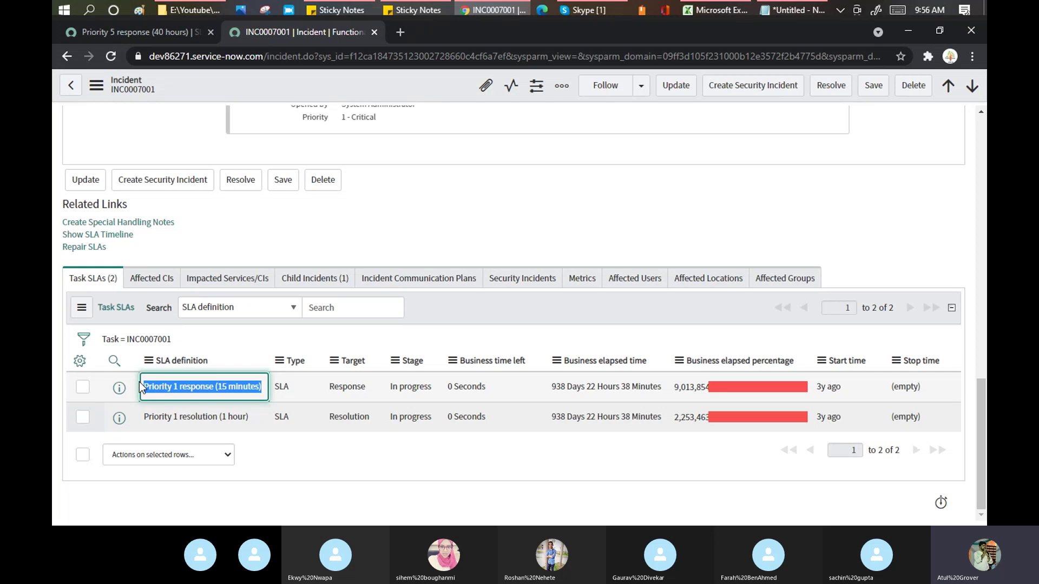
left_click(183, 31)
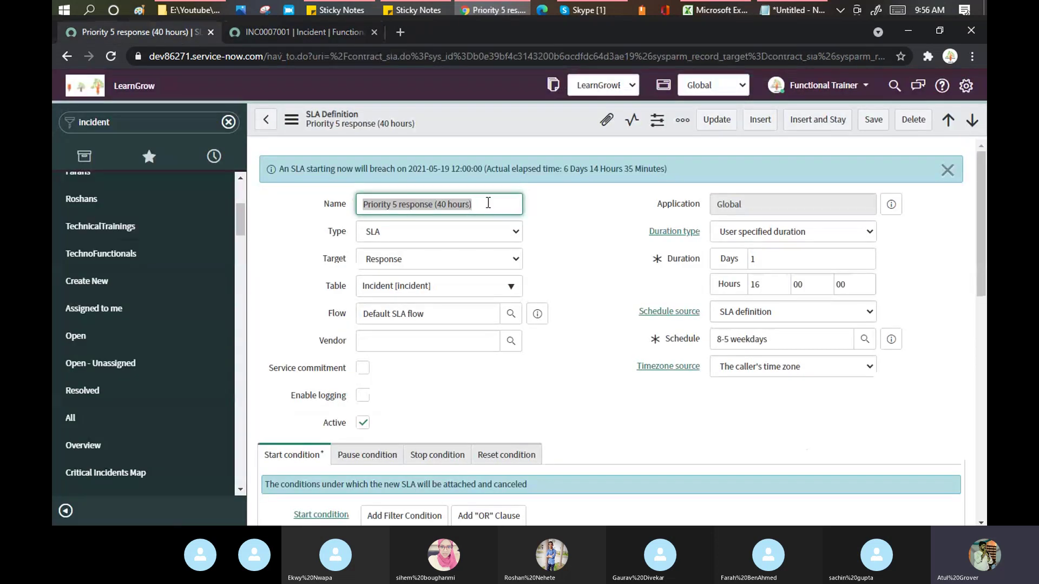
left_click(335, 203)
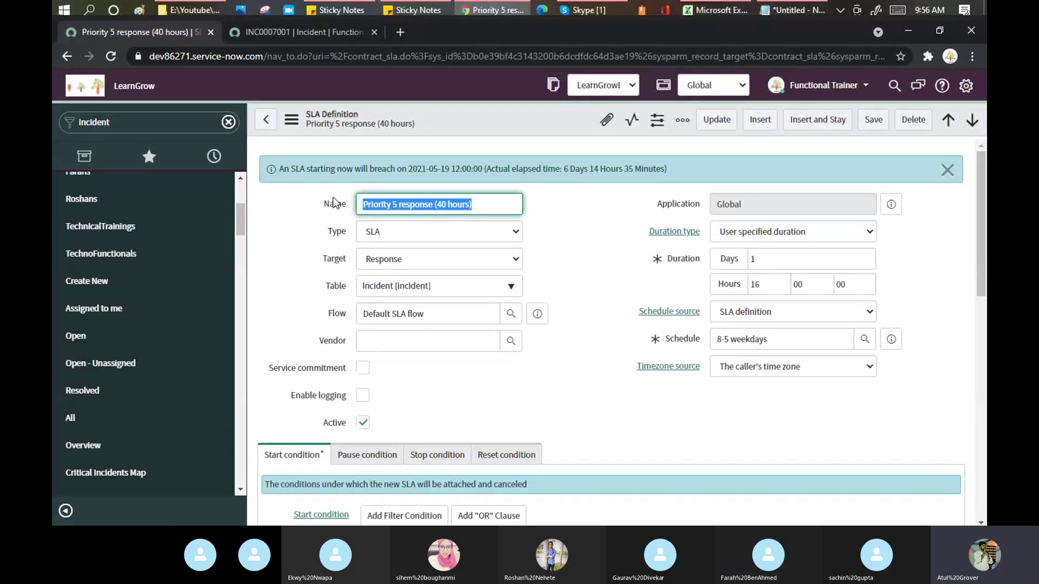
left_click(401, 205)
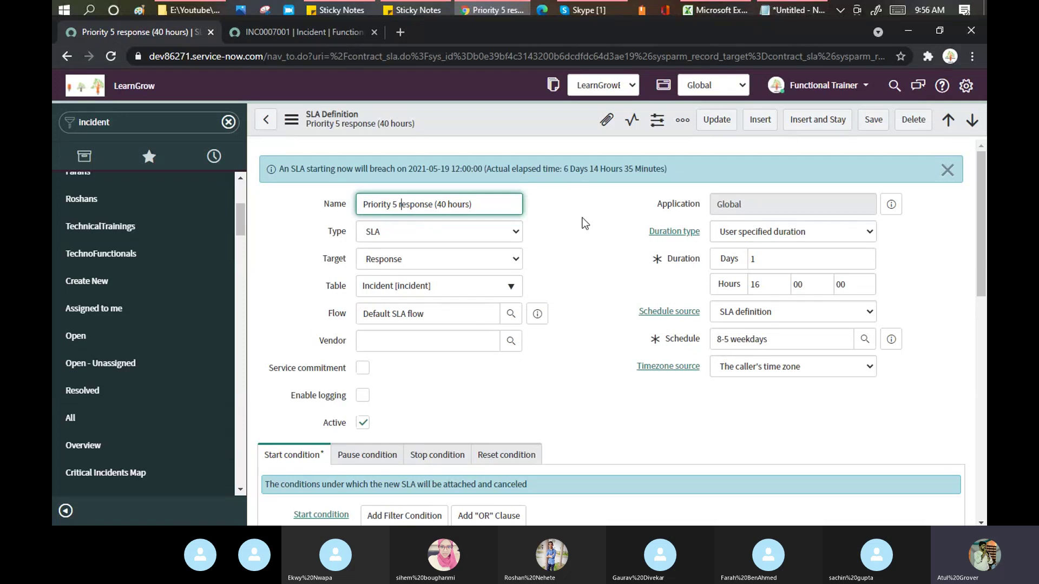
Examine the priority, target and hours parts of the Priority 5 response definition's name
left_click_drag(399, 206, 340, 216)
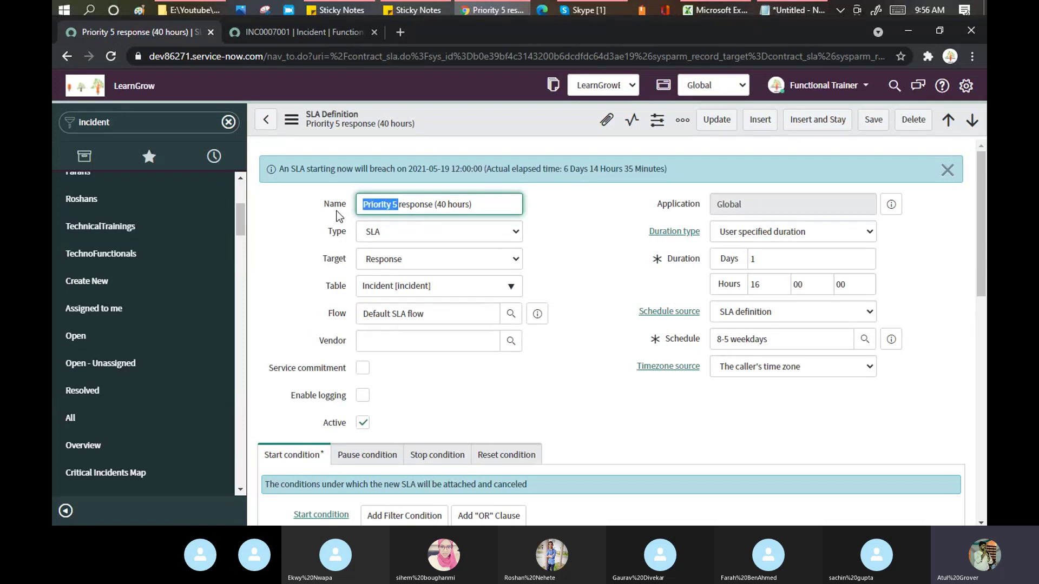
double_click(417, 206)
triple_click(417, 207)
left_click_drag(436, 206, 472, 207)
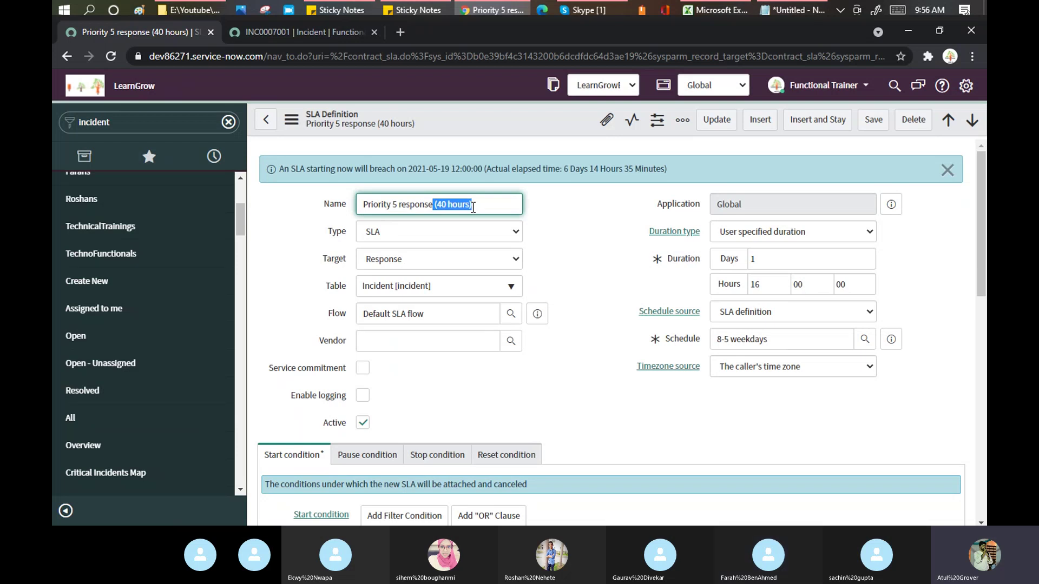
left_click_drag(494, 205, 358, 203)
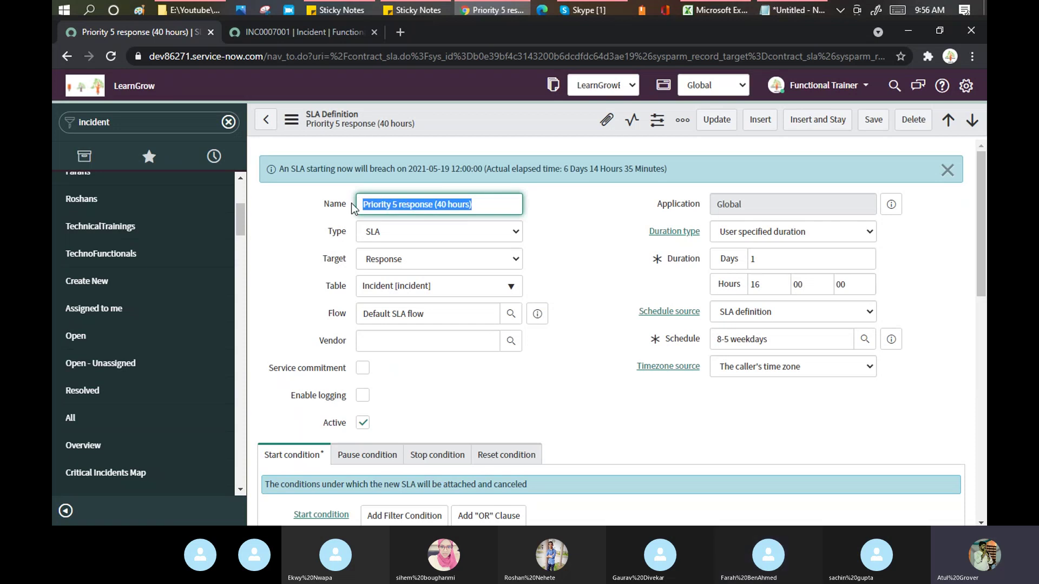
left_click(396, 205)
left_click_drag(397, 204, 352, 202)
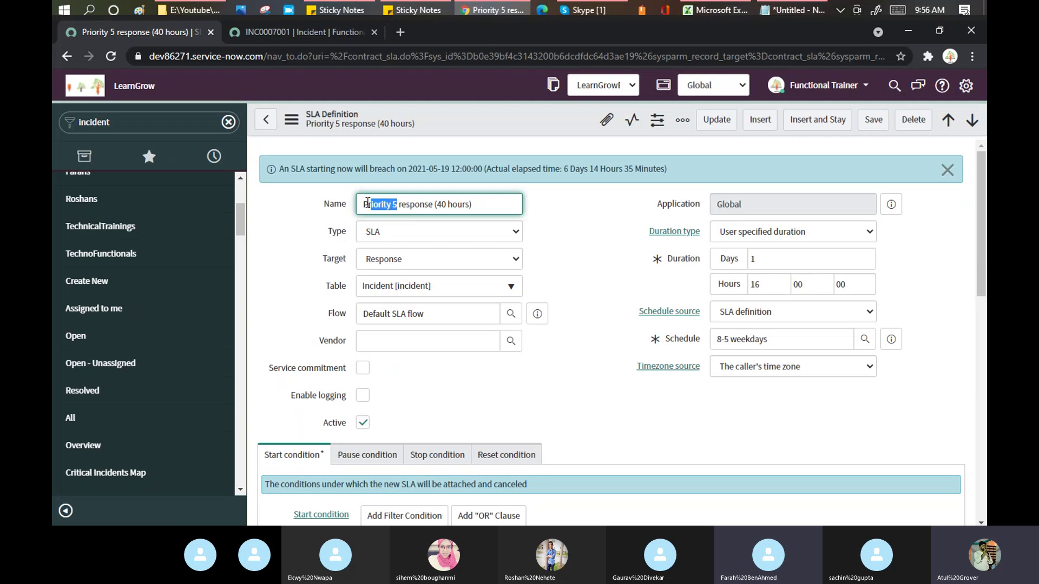
double_click(417, 206)
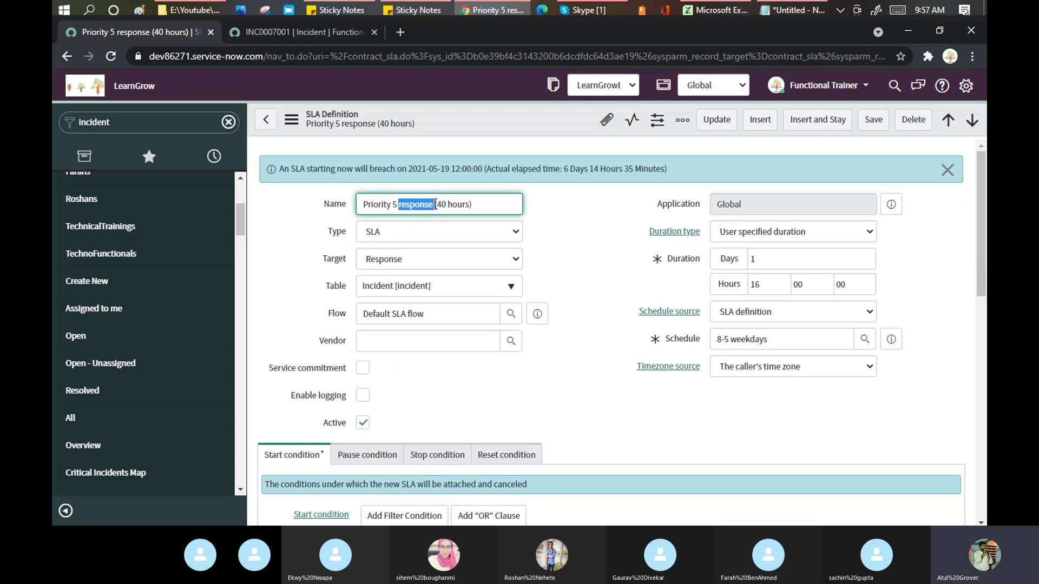
left_click_drag(472, 205, 434, 198)
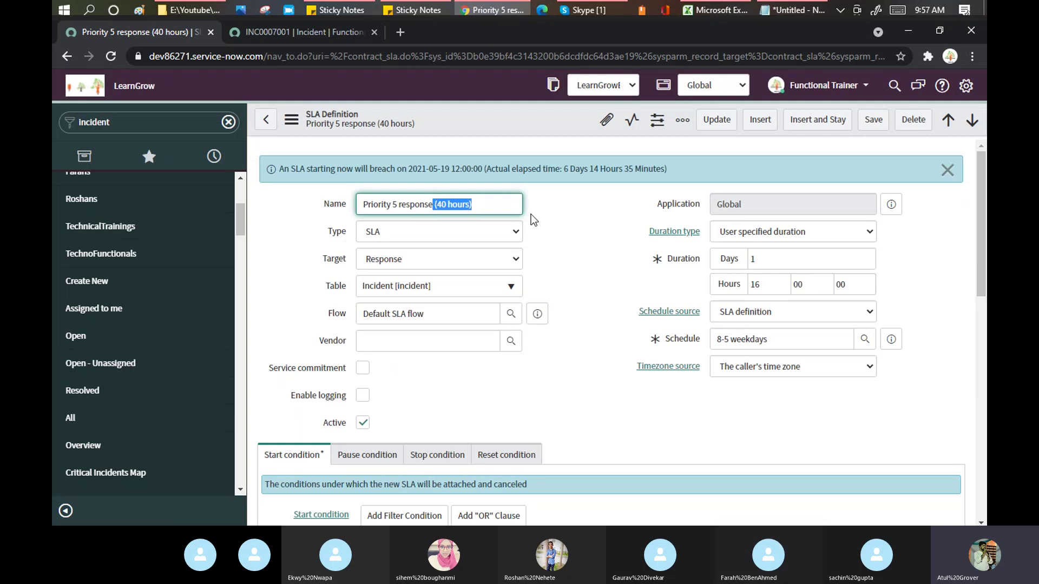
left_click(580, 212)
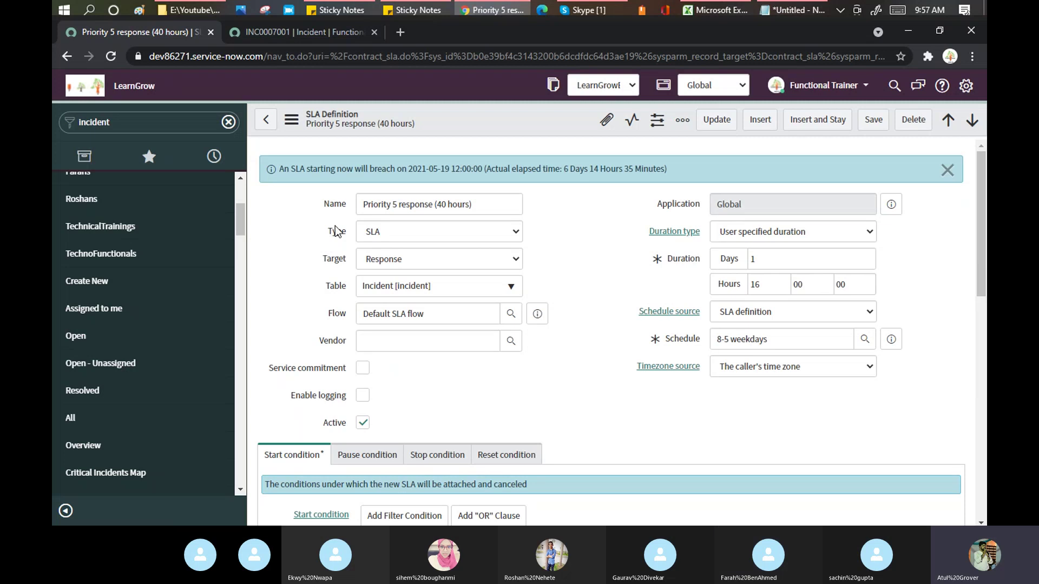
Review the definition's type and target options against the SLA notes in Notepad, keeping SLA and Response selected
left_click(382, 233)
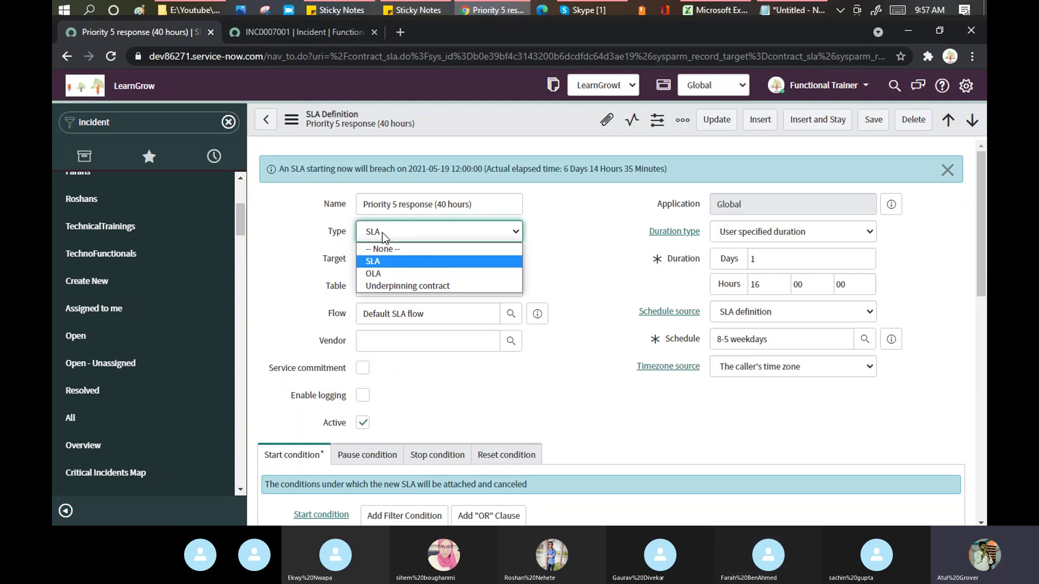
left_click(373, 262)
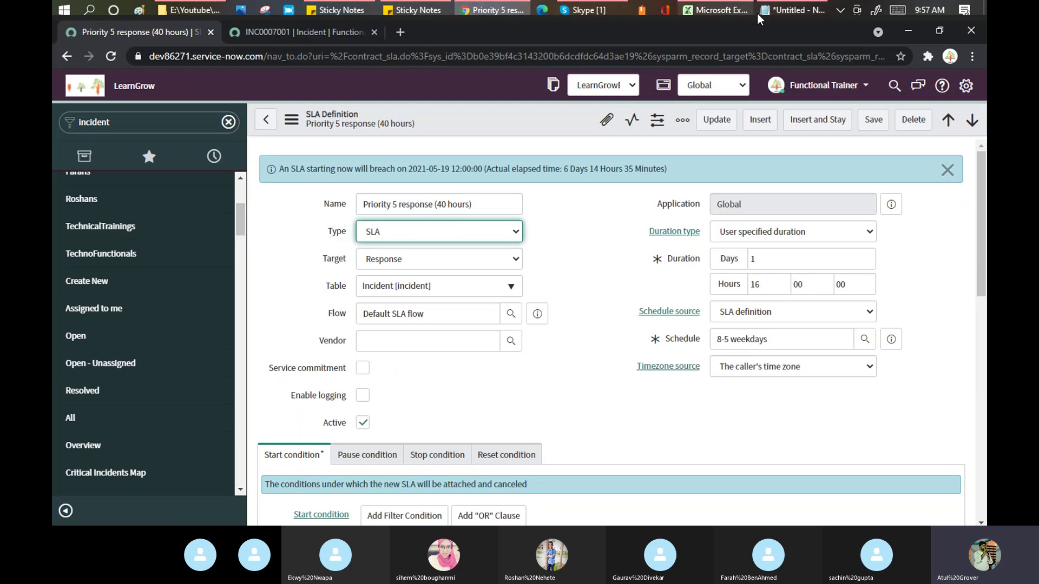
left_click(783, 11)
left_click(184, 181)
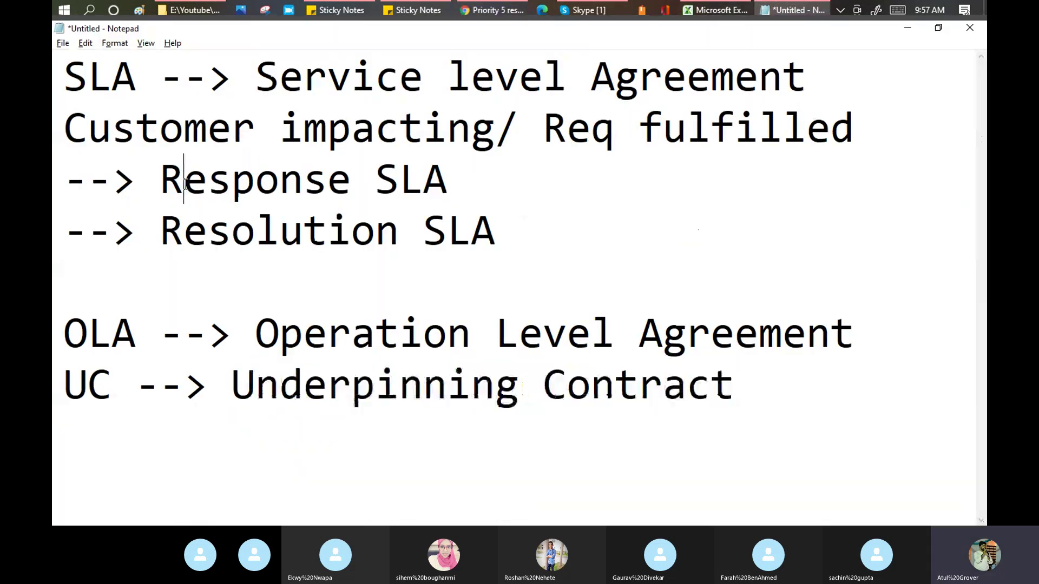
left_click(208, 239)
key("alt+Tab")
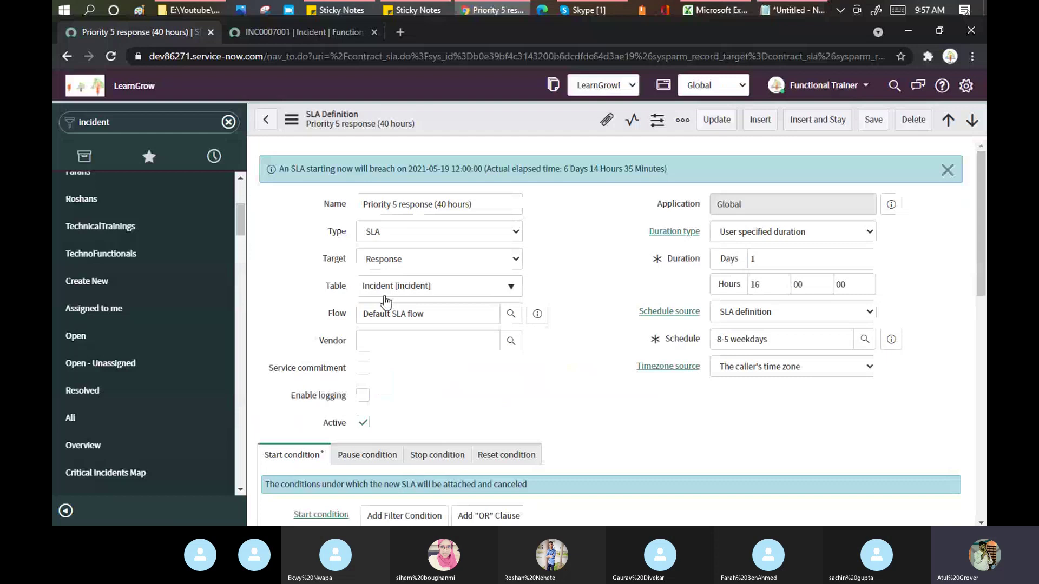
left_click(407, 260)
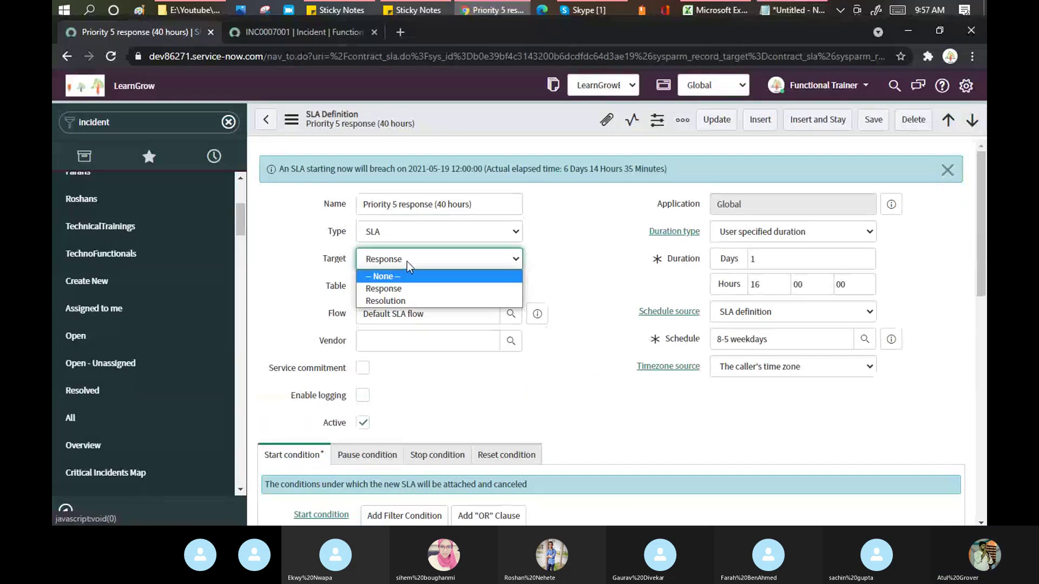
left_click(392, 287)
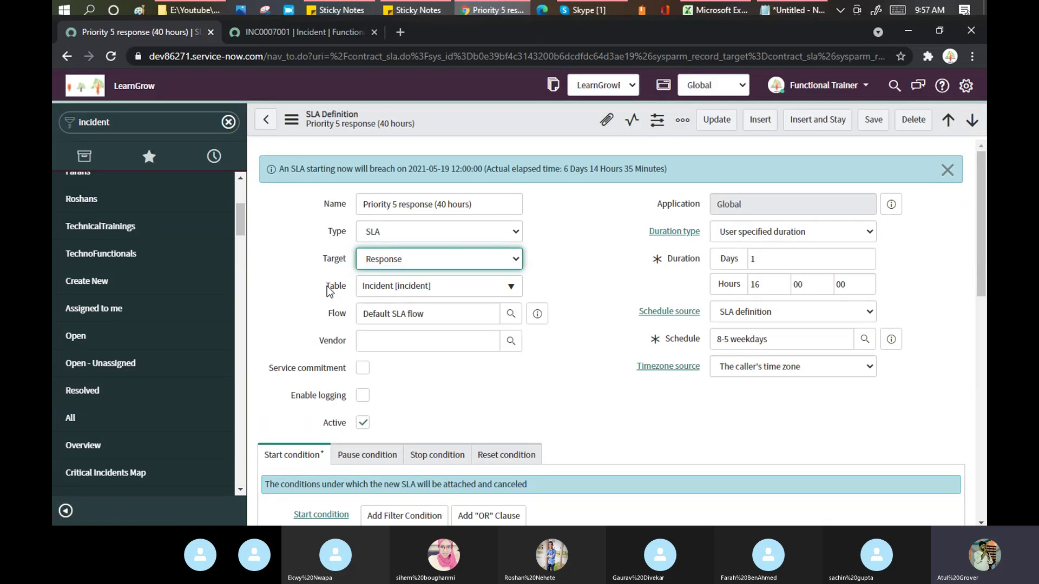
Examine the SLA definition's table and flow fields along with its duration and schedule settings
left_click_drag(327, 287, 348, 285)
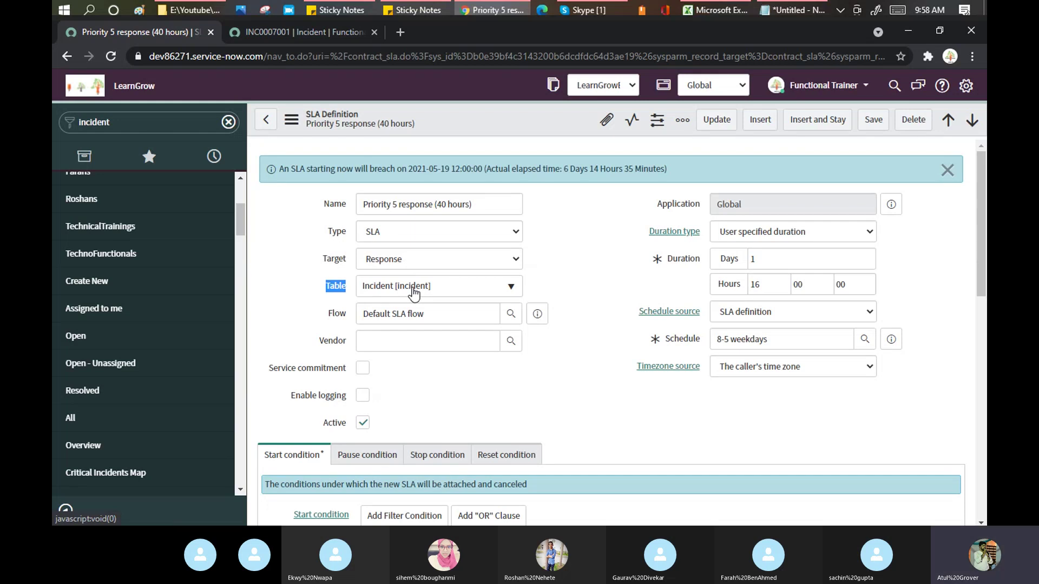
left_click(595, 12)
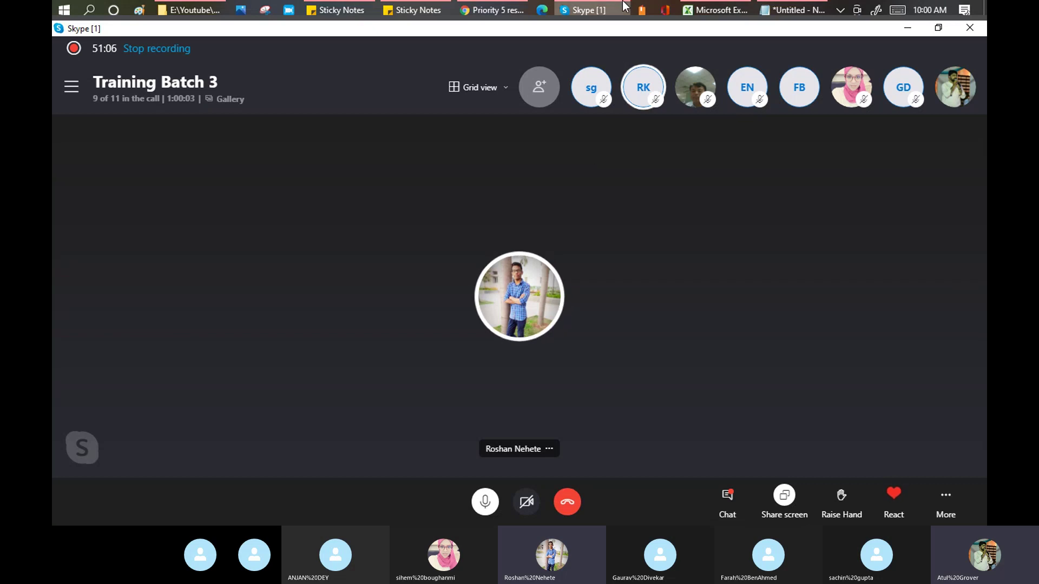
left_click(503, 10)
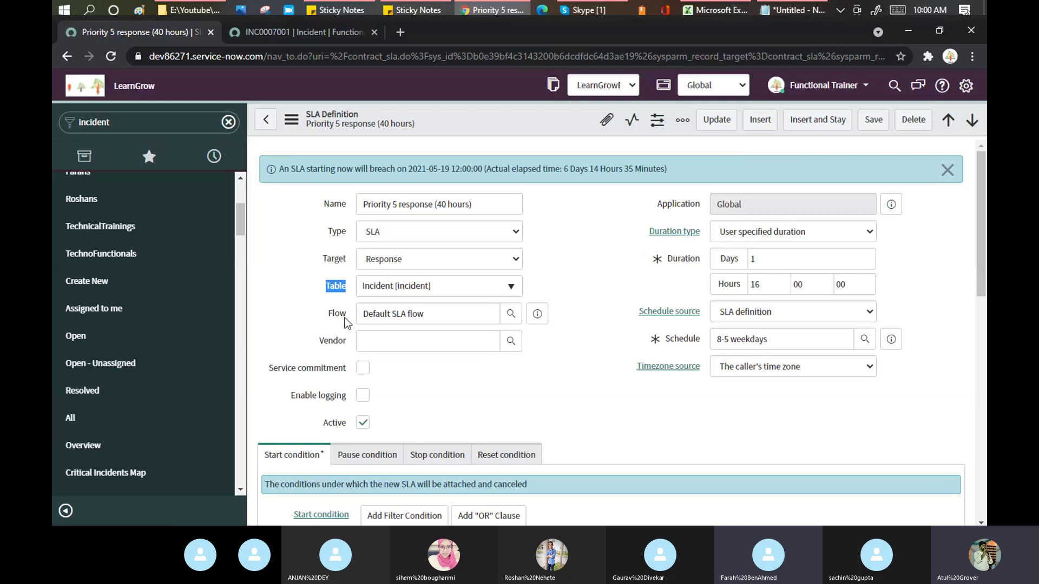
left_click_drag(345, 317, 339, 319)
left_click_drag(634, 192, 769, 344)
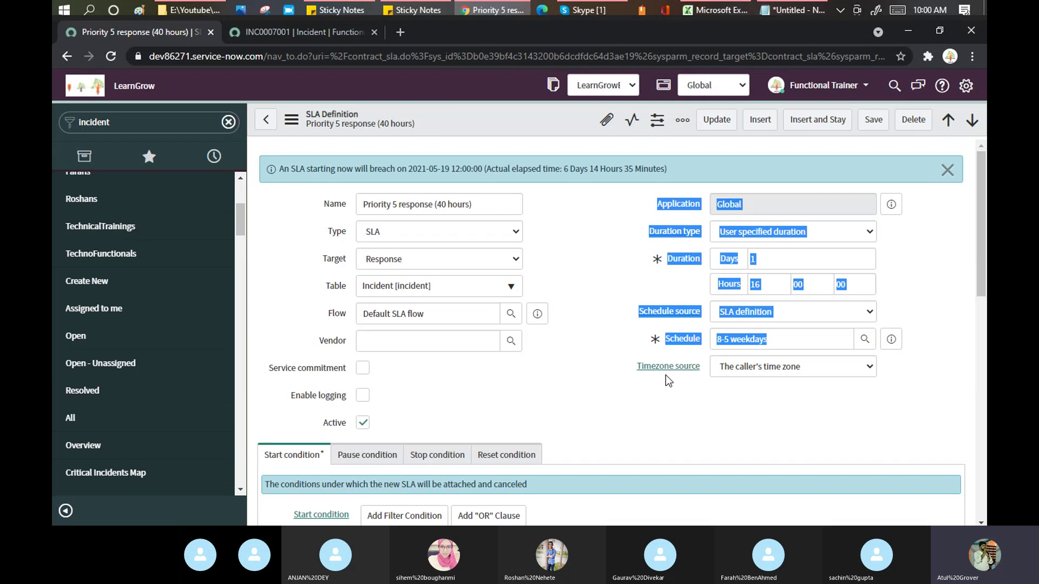
left_click(613, 240)
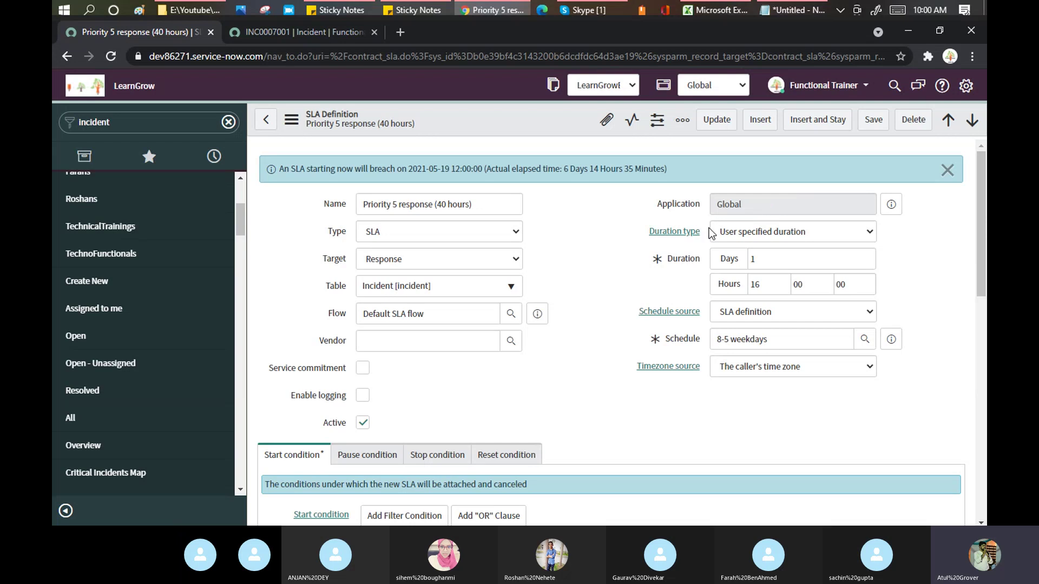
Try the 2 business days by 4pm and End of next business day duration types, and return to User specified duration
mouse_move(680, 236)
left_click(852, 236)
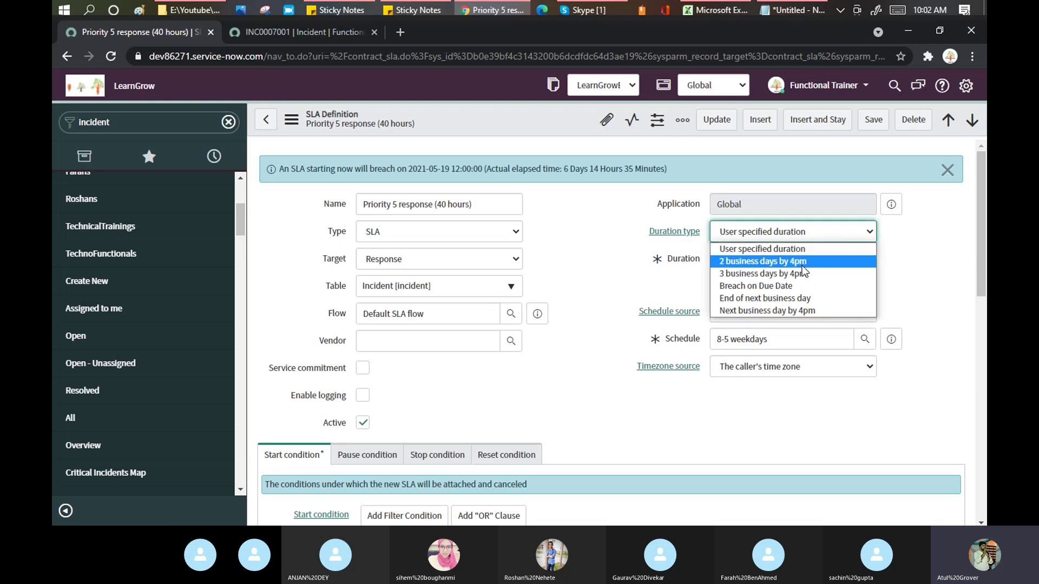
key("Escape")
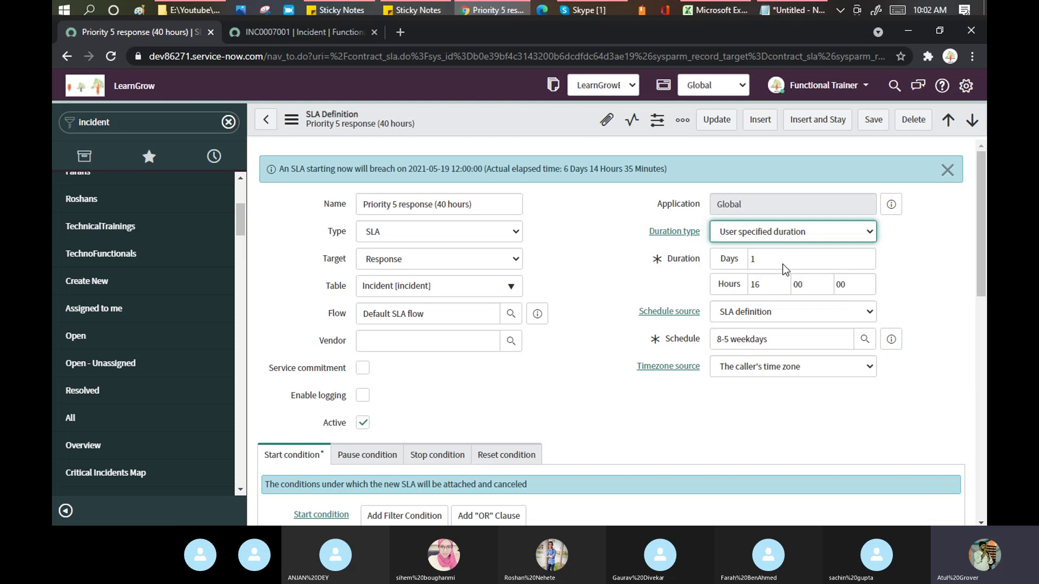
key("Down")
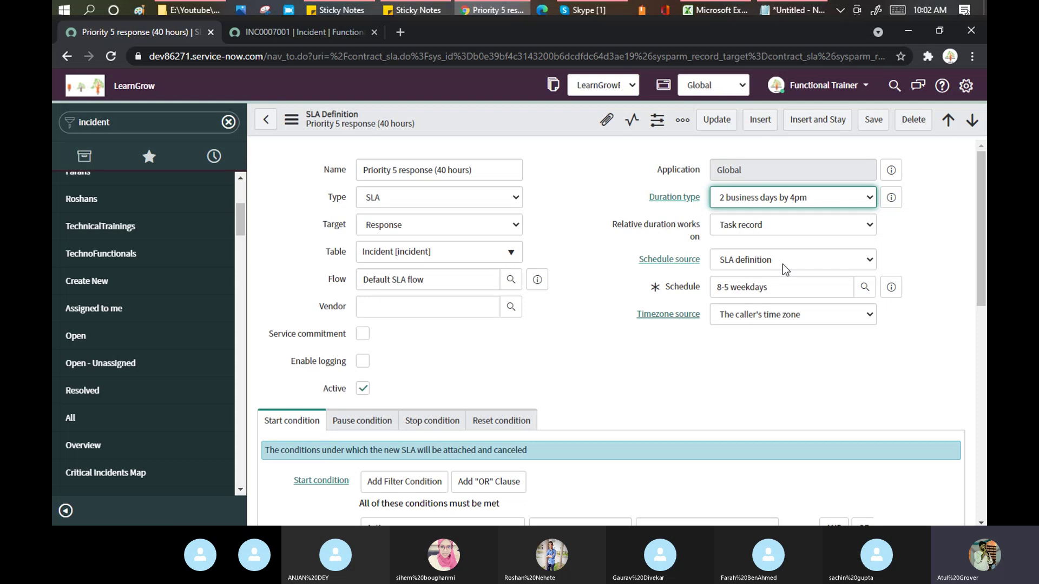
left_click(836, 201)
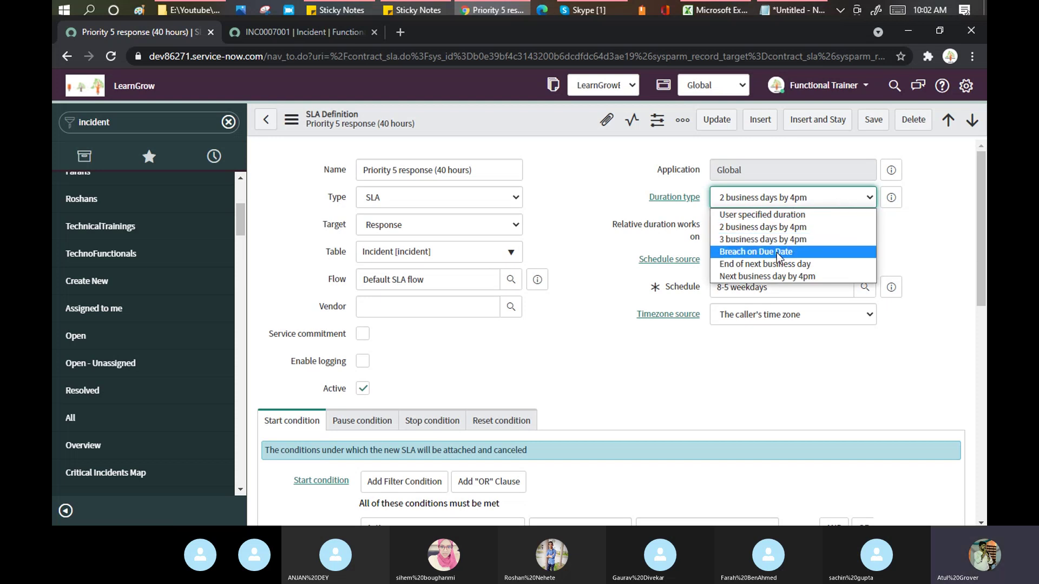
left_click(751, 265)
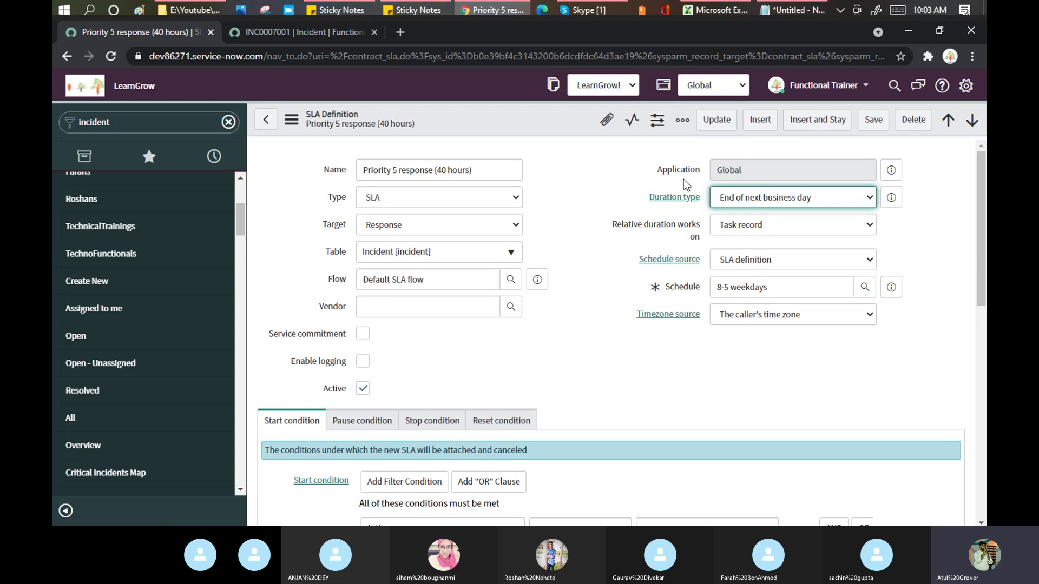
left_click(786, 198)
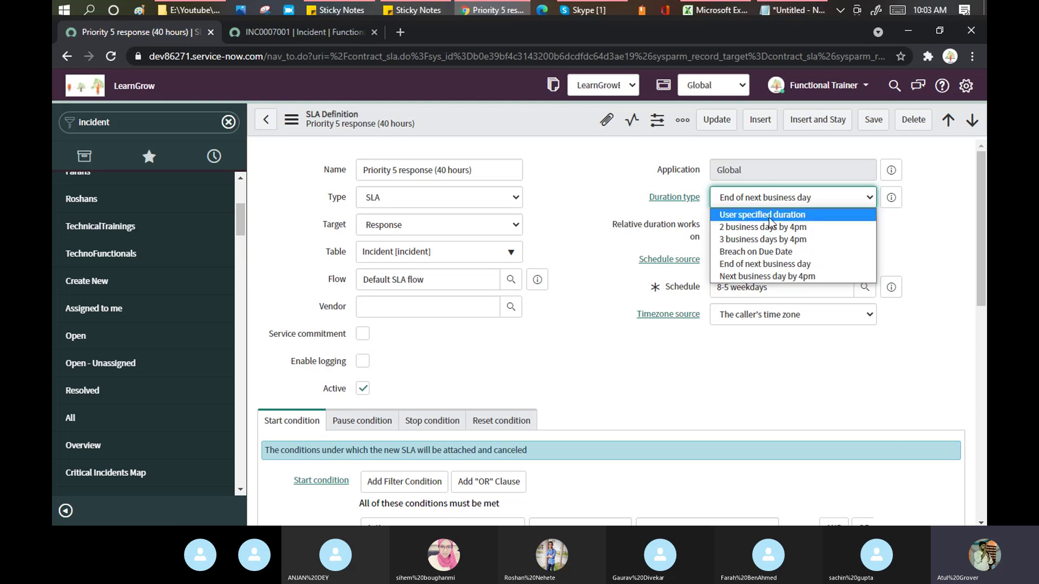
left_click(779, 216)
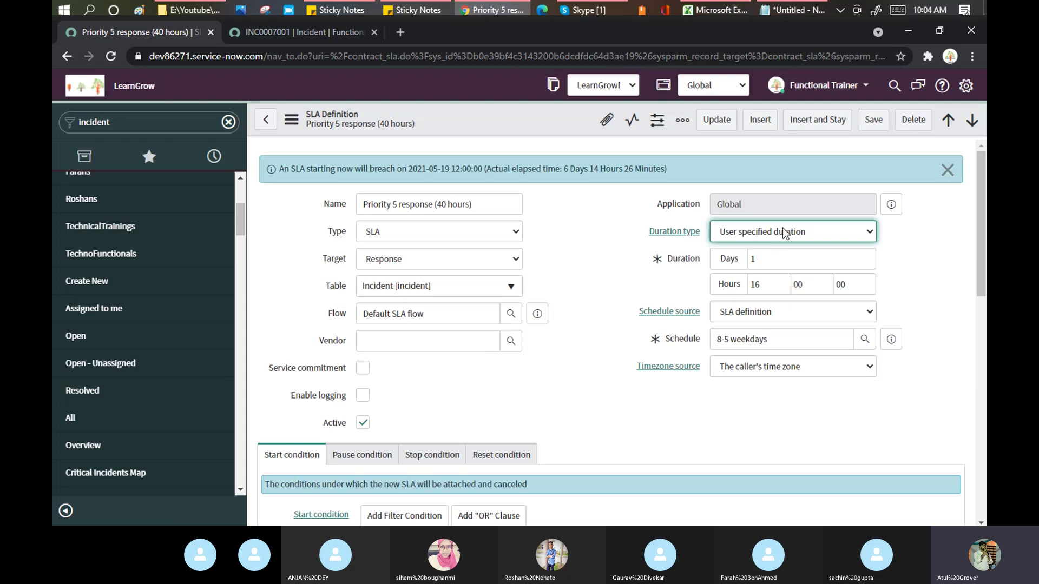
Set the Priority 5 response definition's duration to 0 days, with 45 minutes and 30 seconds in the time part
left_click(756, 258)
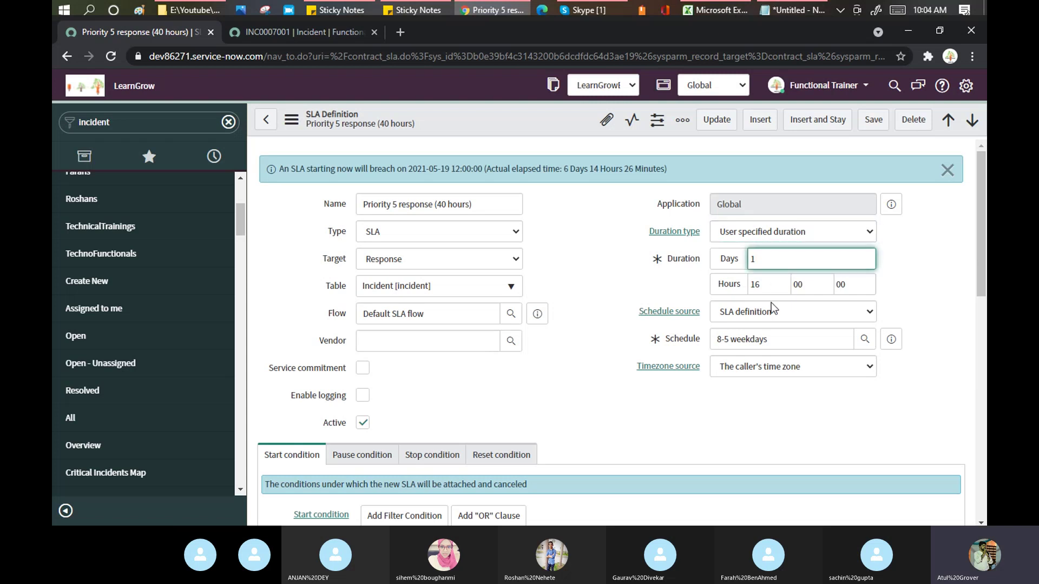
key("Tab")
key("Tab")
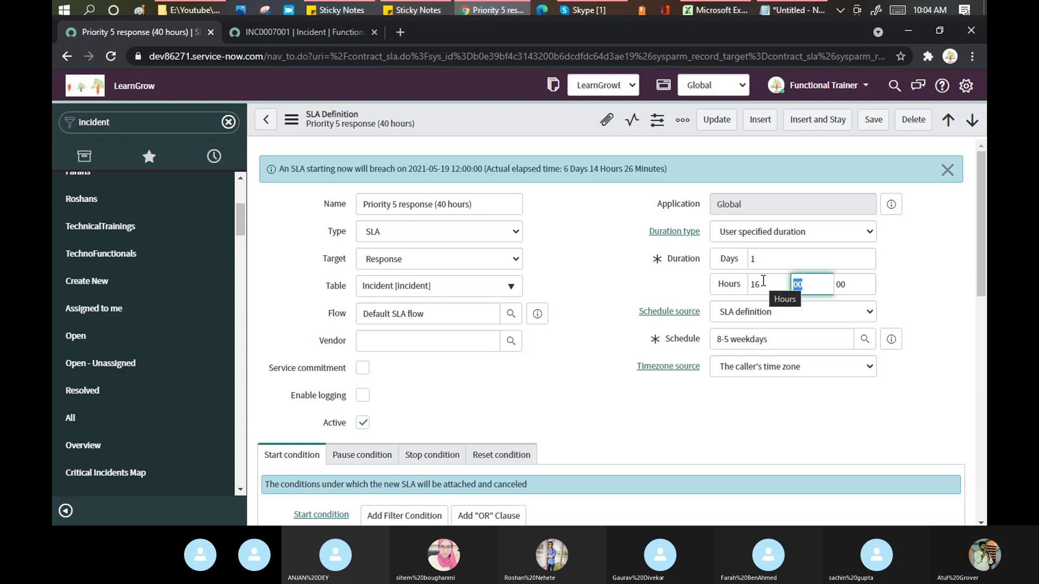
type("45")
key("Tab")
type("30")
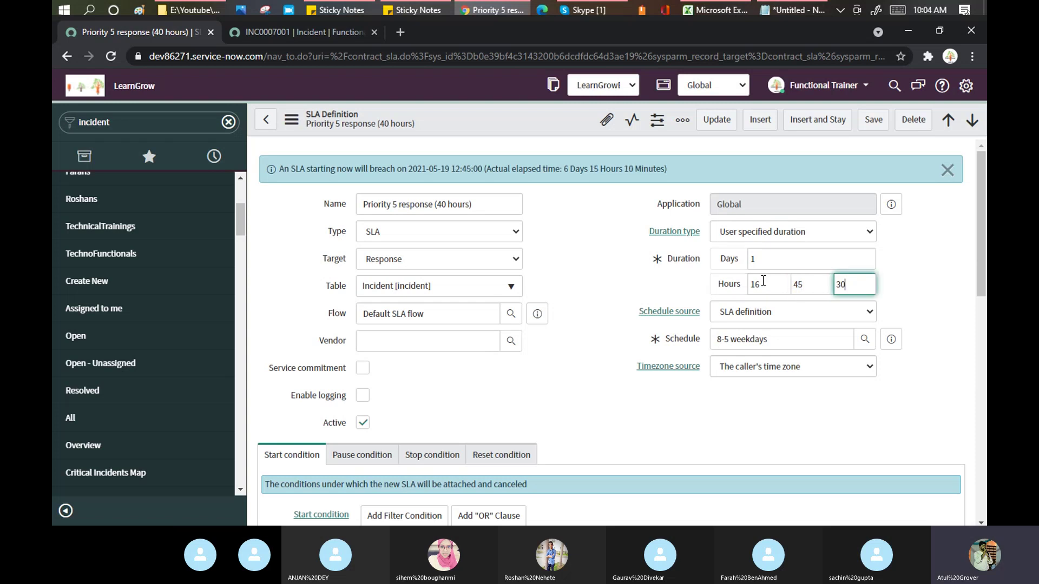
left_click(944, 273)
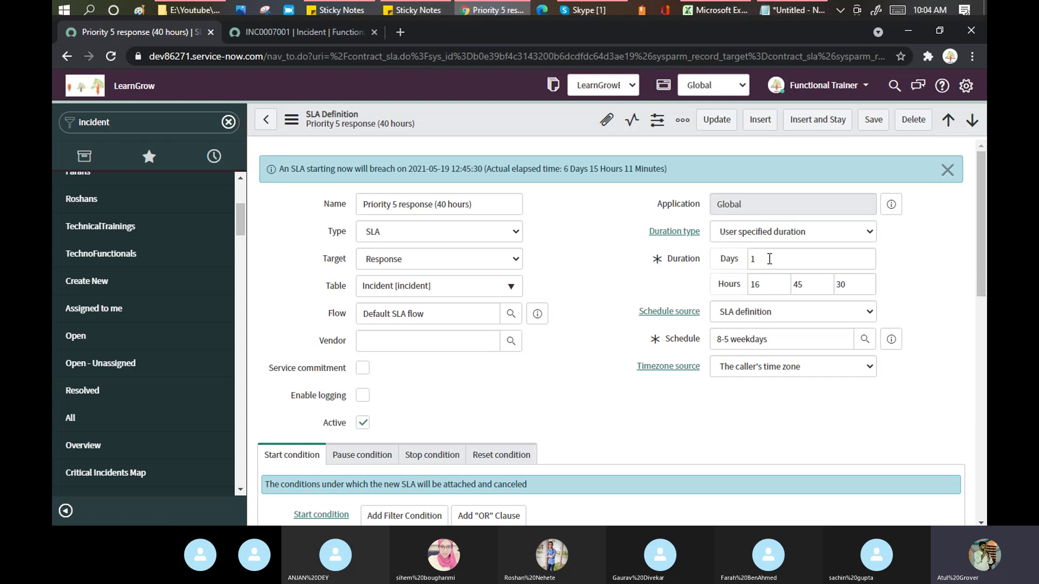
left_click(773, 260)
key("BackSpace")
type("0")
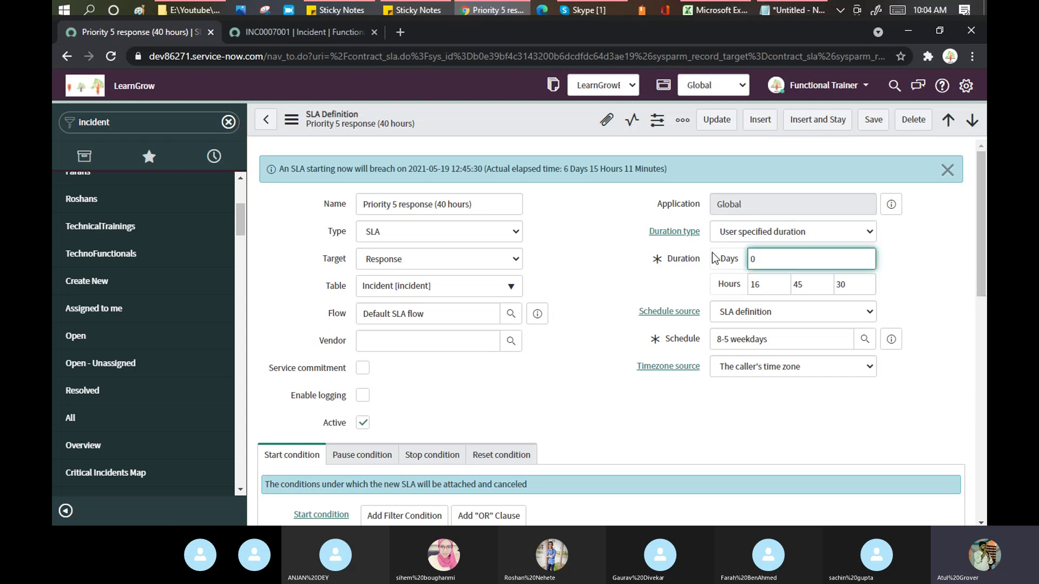
Set the time part of the Priority 5 response definition's duration to 03 hours, 25 minutes and 25 seconds
key("Tab")
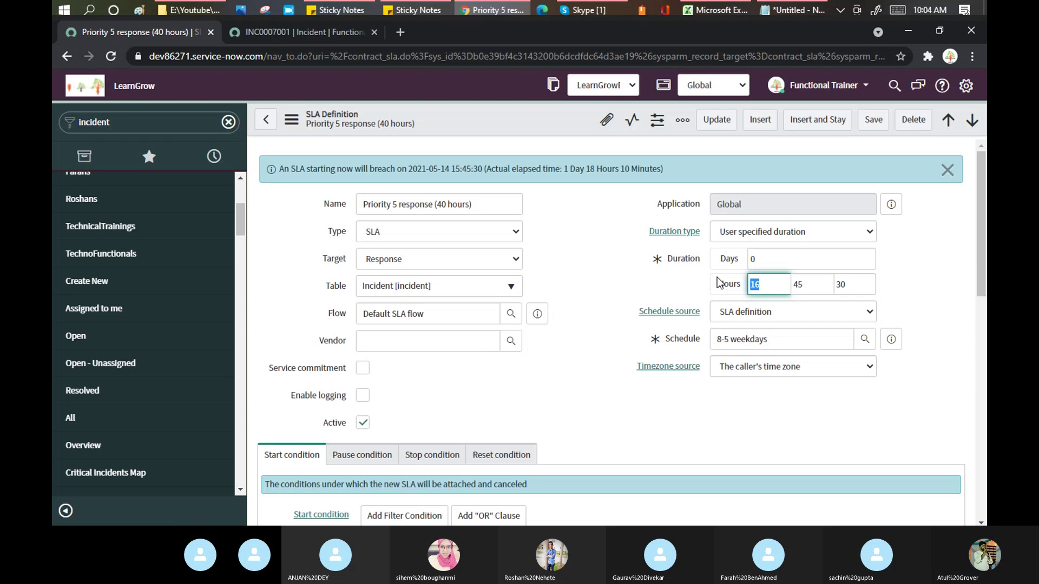
type("03")
key("Tab")
type("25")
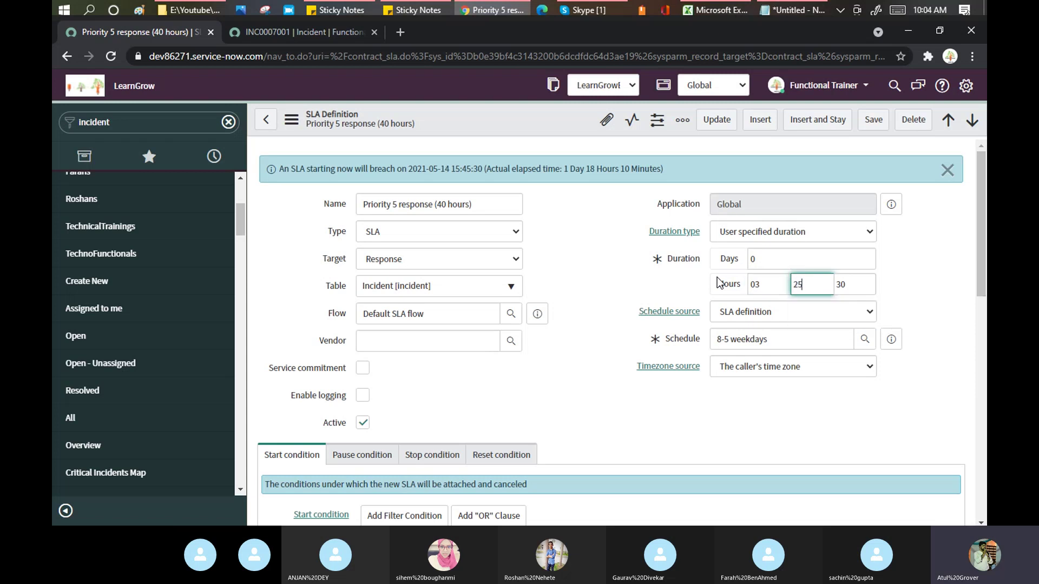
key("Tab")
type("25")
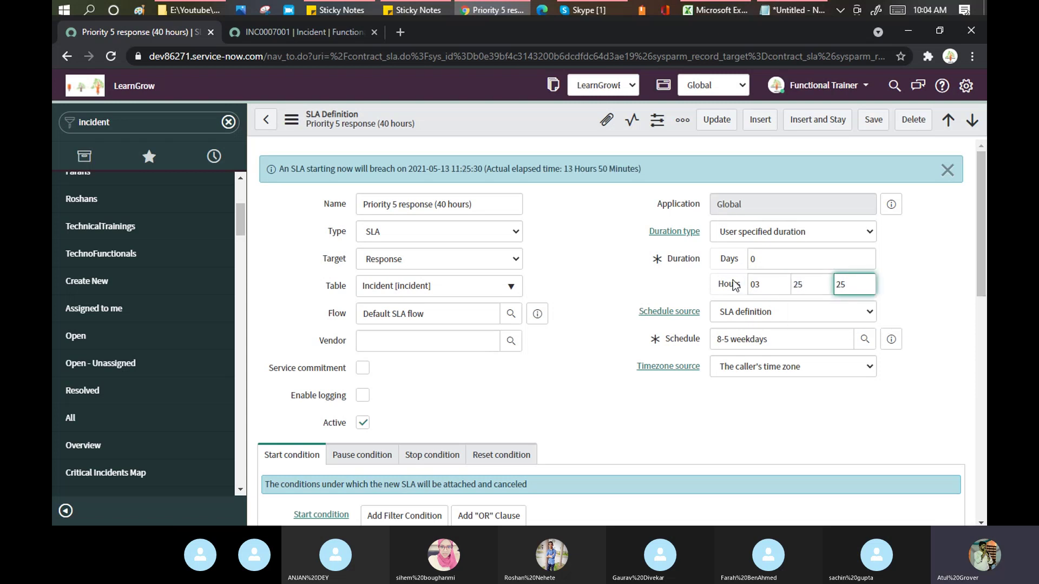
left_click(922, 267)
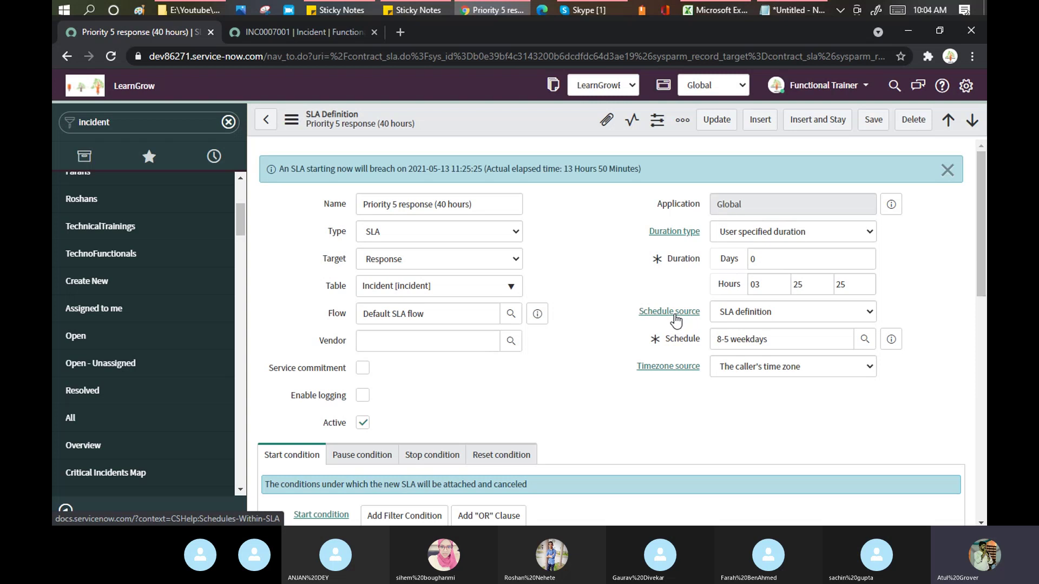
Examine the schedule source options and the schedule setting, keeping SLA definition selected, and consult the SLA notes in Notepad
left_click(804, 316)
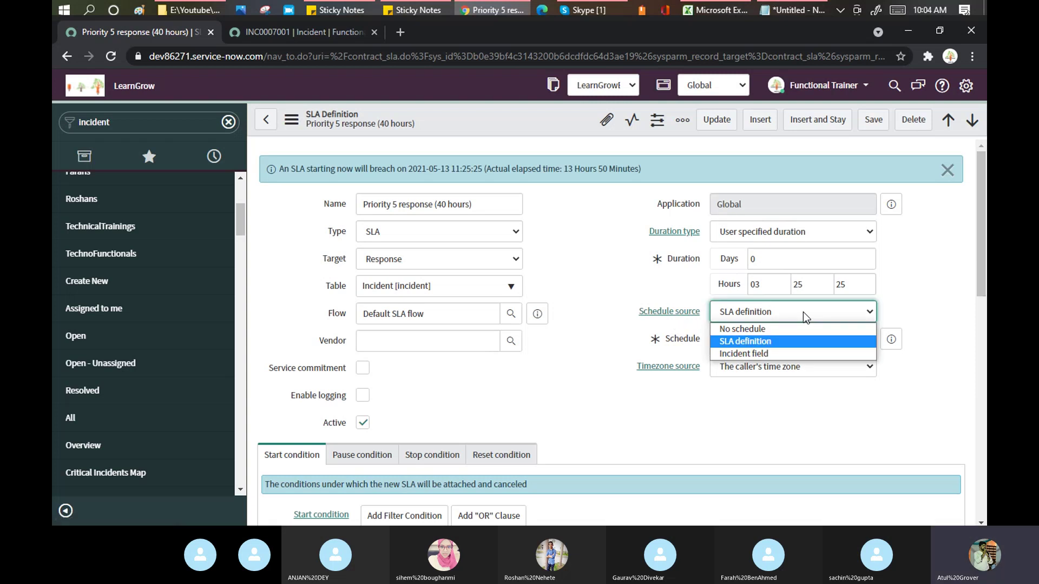
left_click(630, 277)
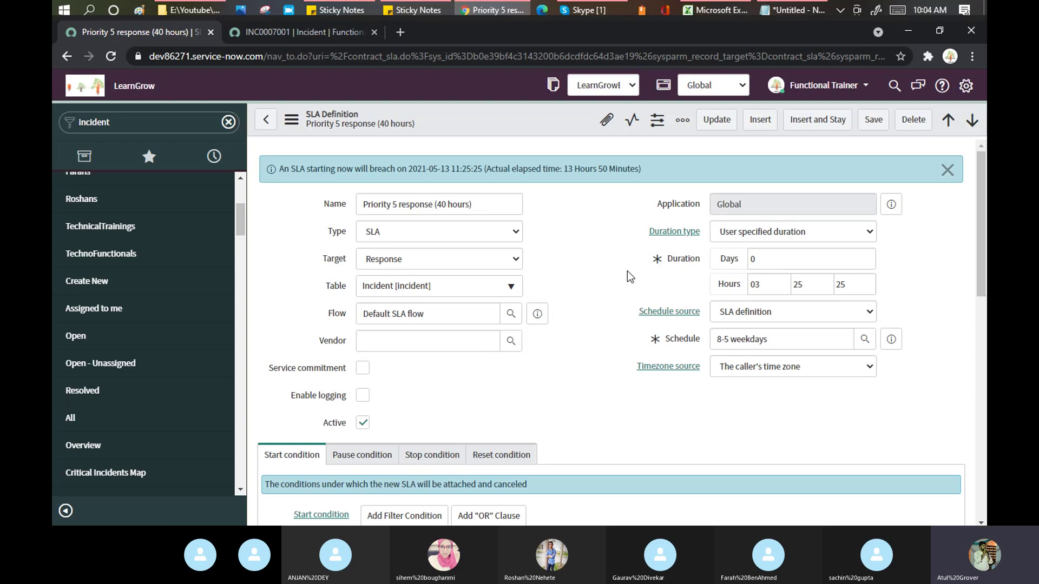
left_click_drag(628, 304, 636, 376)
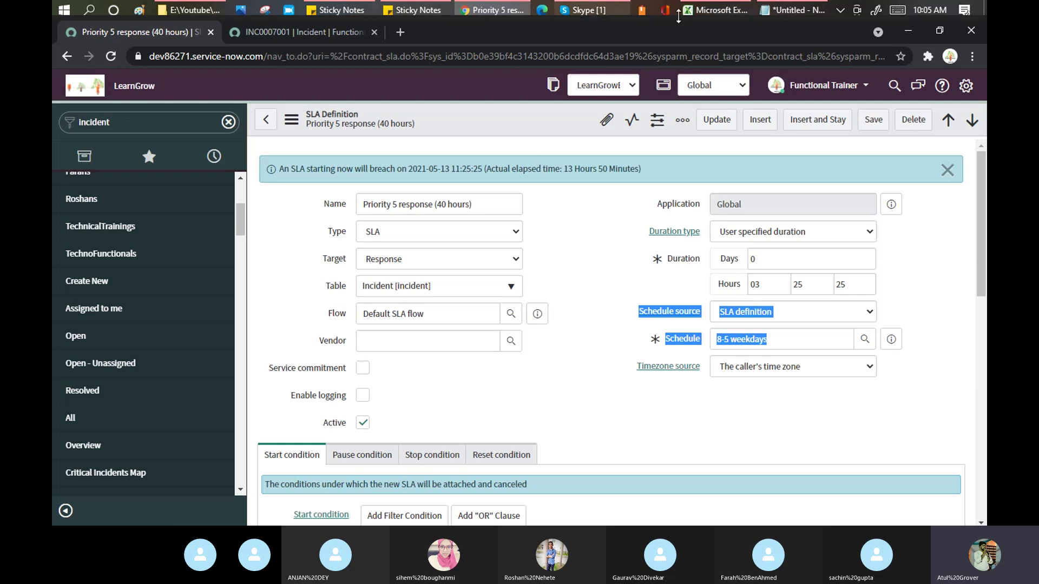
left_click(783, 13)
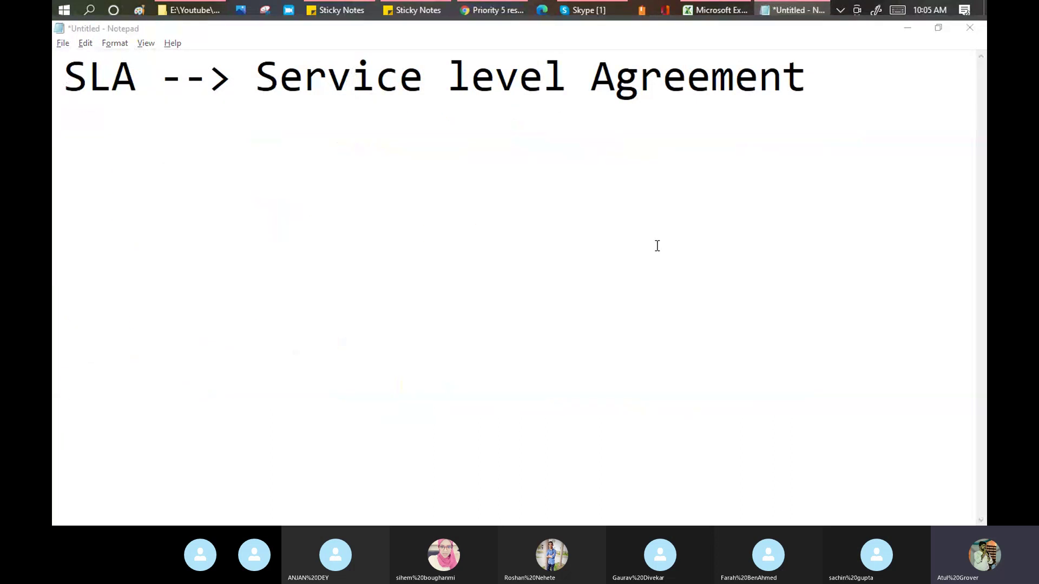
key("alt+Tab")
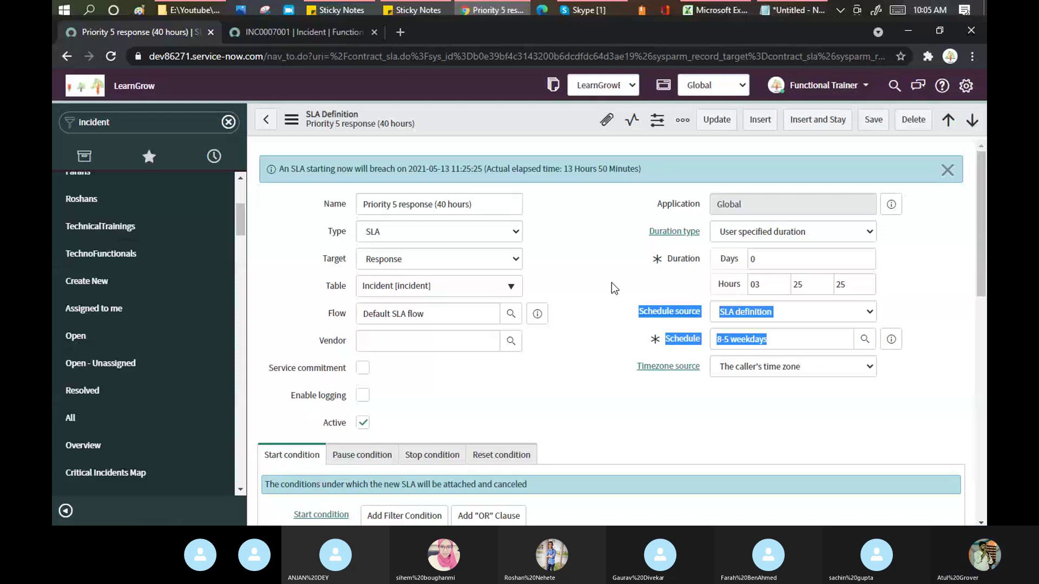
Review the definition's start conditions for active state, priority and assignment group, together with the retroactive start settings
scroll(591, 243, "down", 3)
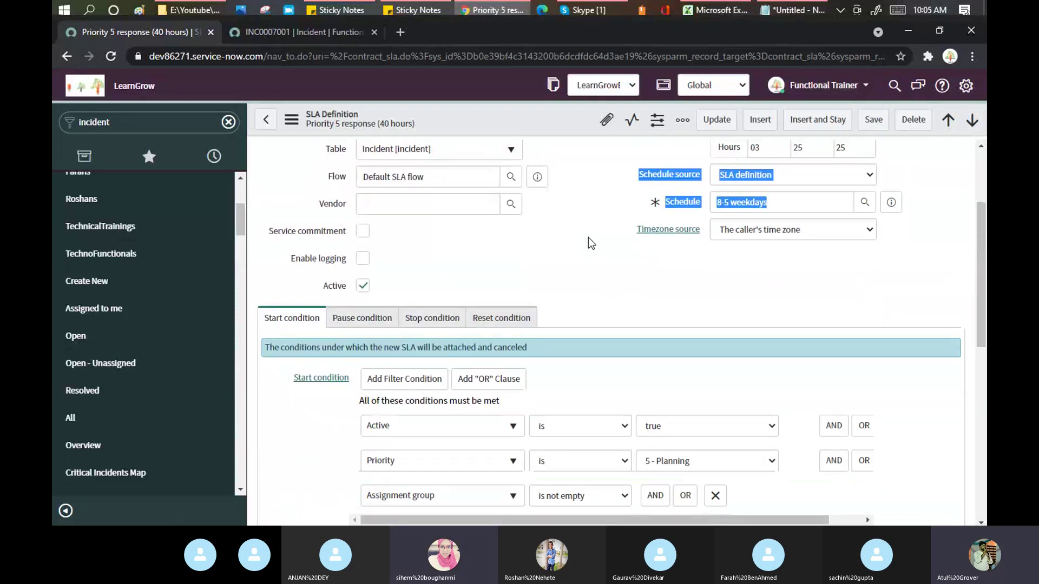
scroll(127, 280, "up", 2)
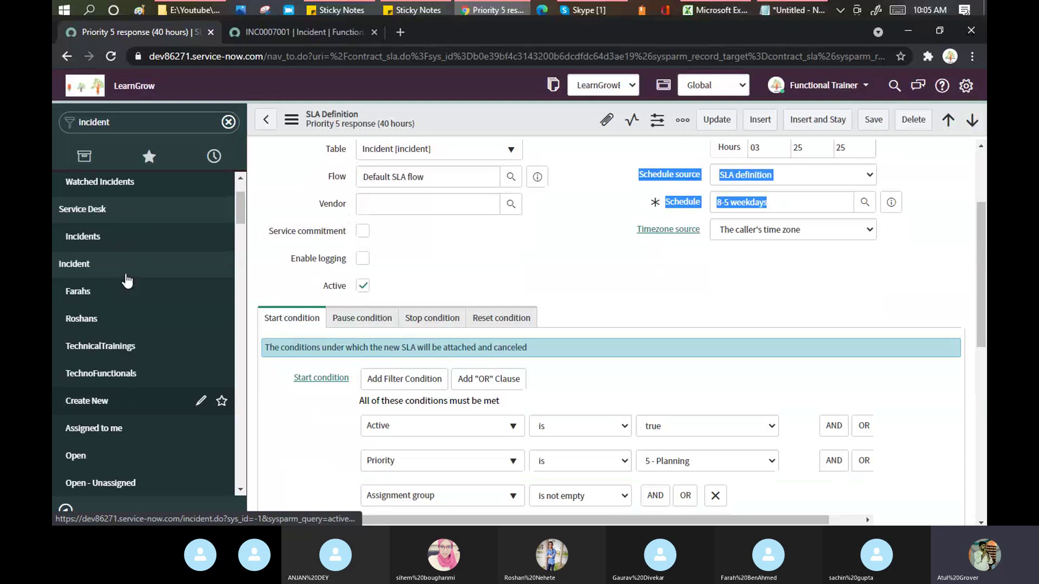
scroll(126, 280, "up", 1)
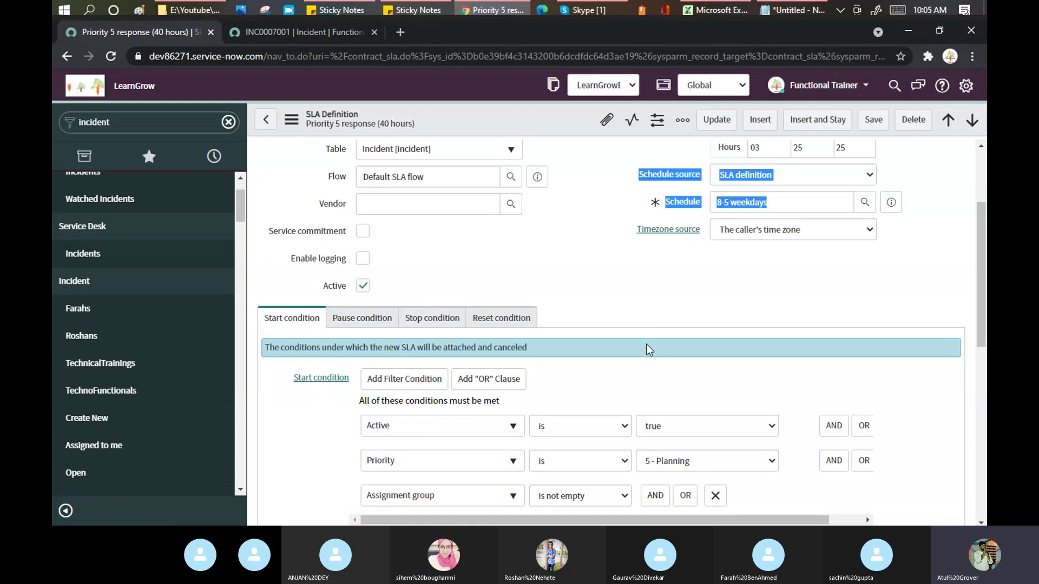
scroll(651, 352, "down", 1)
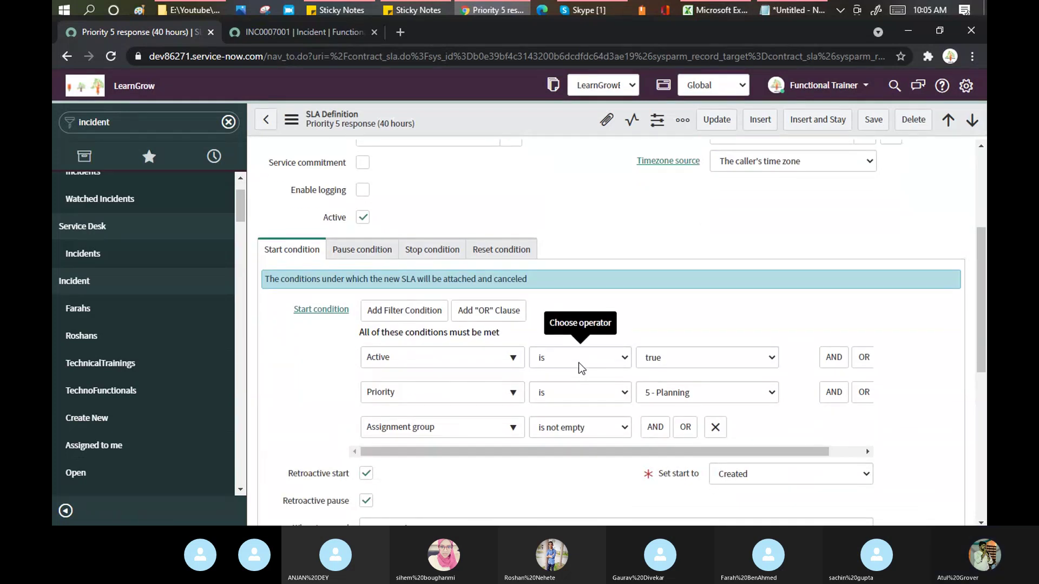
Switch to the Skype training call and open its additional call options, including the one for stopping the recording
left_click(610, 13)
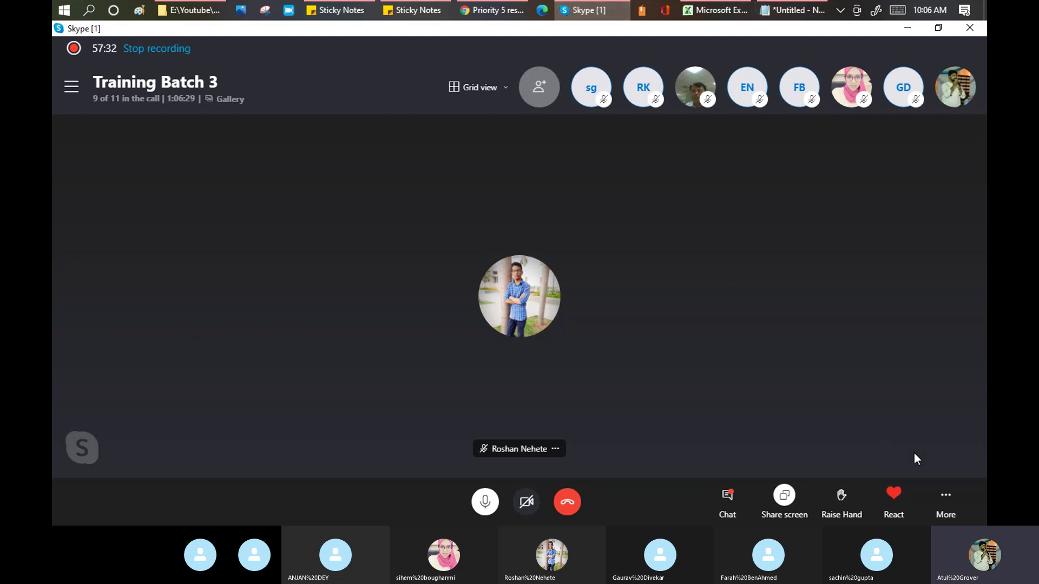
left_click(946, 501)
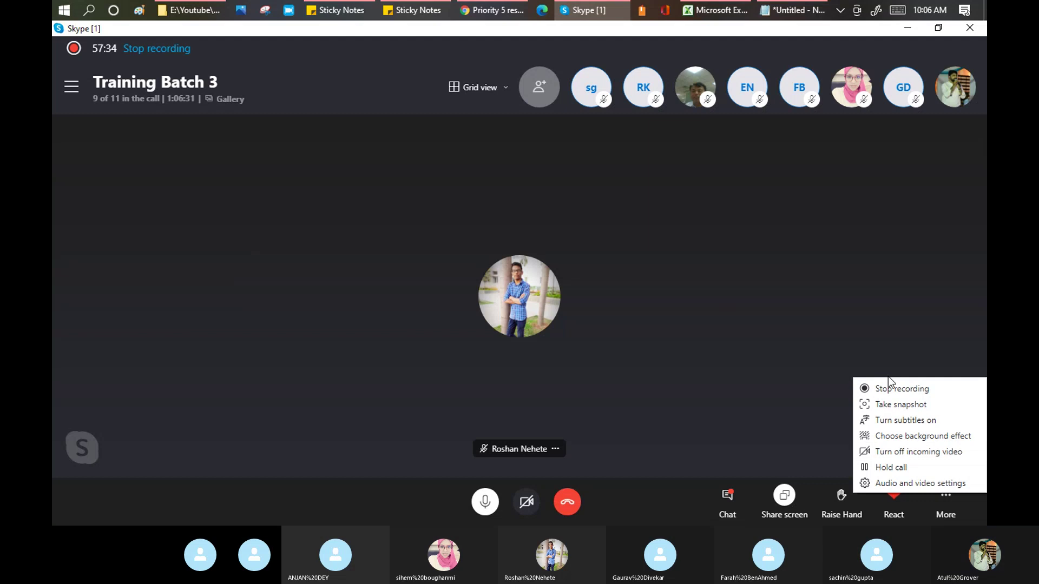